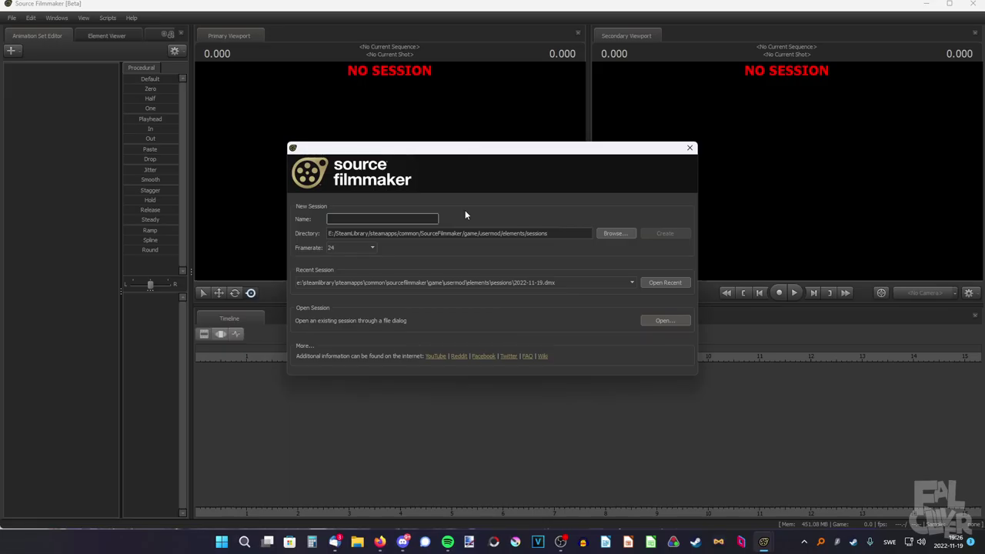
- Create a new session named "pretty cool" and maximize the program window
{"action": "type", "text": "pretty cool"}
{"action": "left_click", "coordinate": [652, 233]}
{"action": "left_click", "coordinate": [949, 4]}
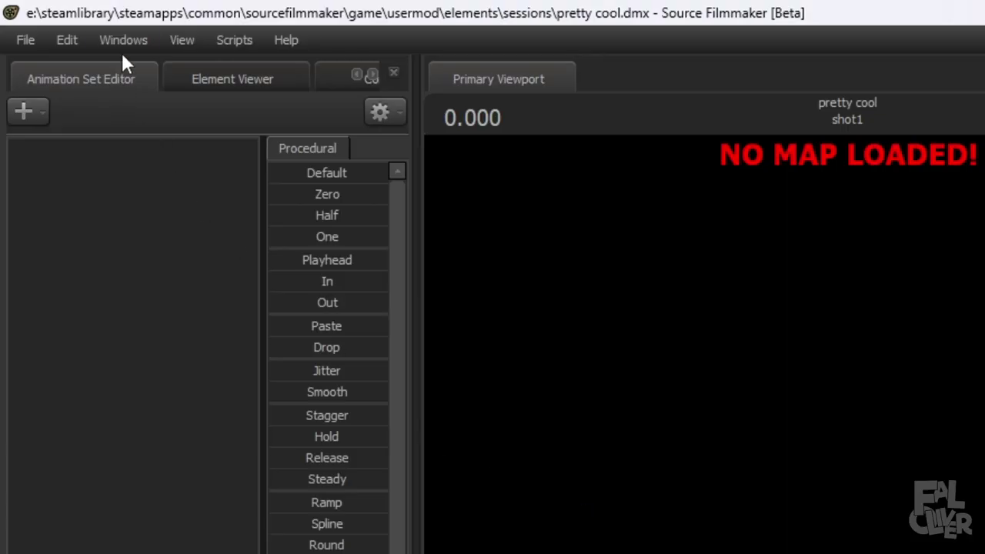
- Switch the window arrangement to the Default layout
{"action": "left_click", "coordinate": [57, 18]}
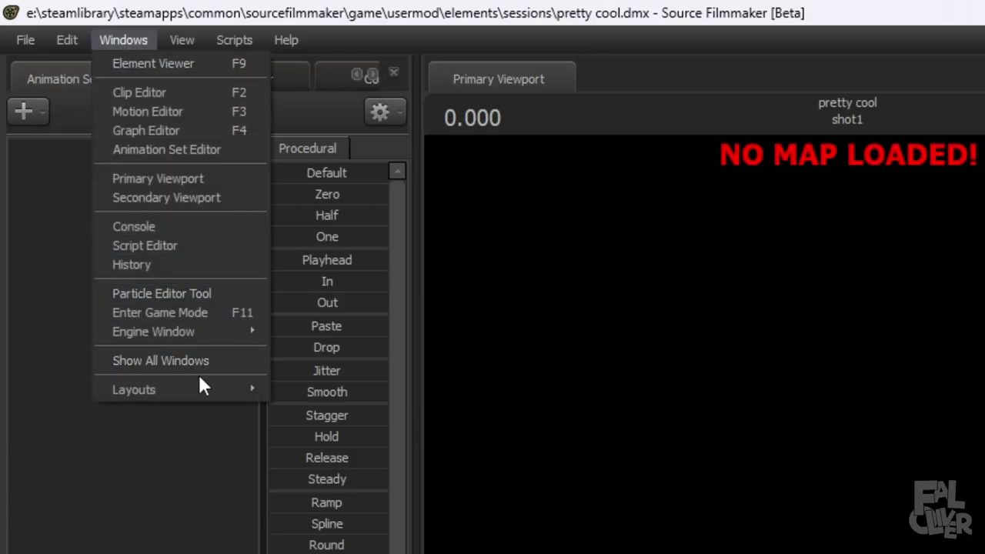
{"action": "mouse_move", "coordinate": [93, 179]}
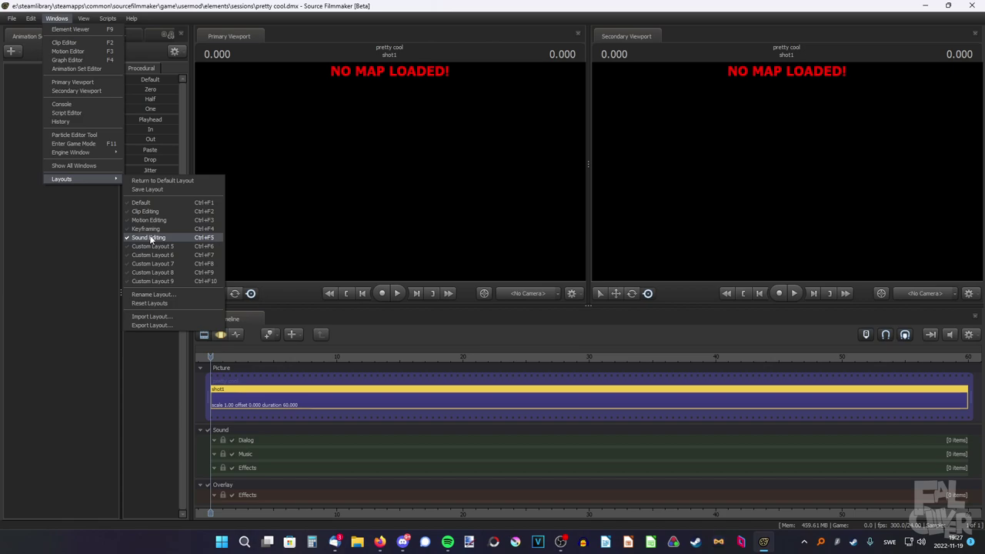
{"action": "left_click", "coordinate": [141, 202]}
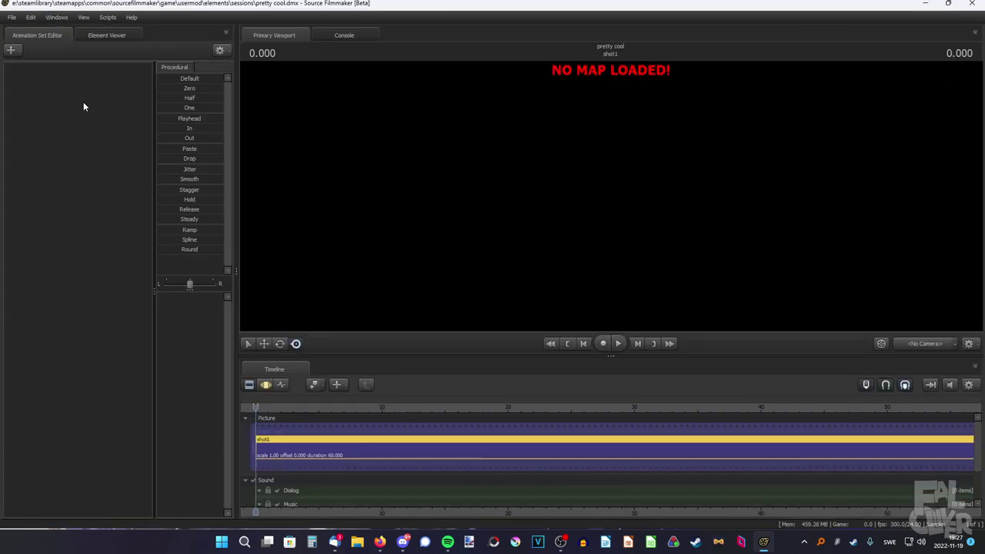
- Switch the window arrangement to the Sound Editing layout with two viewports
{"action": "left_click", "coordinate": [56, 18]}
{"action": "mouse_move", "coordinate": [78, 176]}
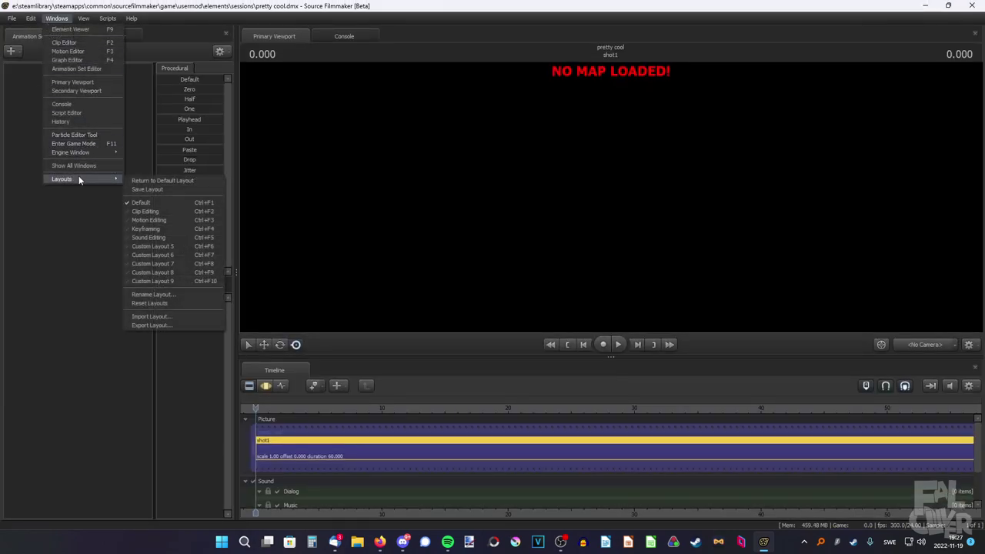
{"action": "left_click", "coordinate": [172, 236]}
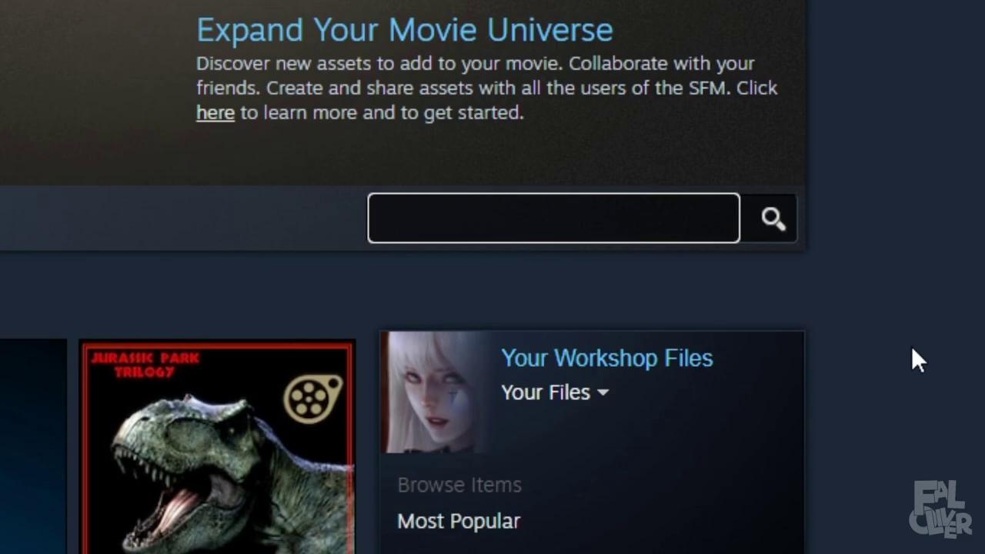
- Subscribe to the Apples item found by searching the Steam Workshop for "apple", and download it into Source Filmmaker
{"action": "type", "text": "apple"}
{"action": "key", "text": "Return"}
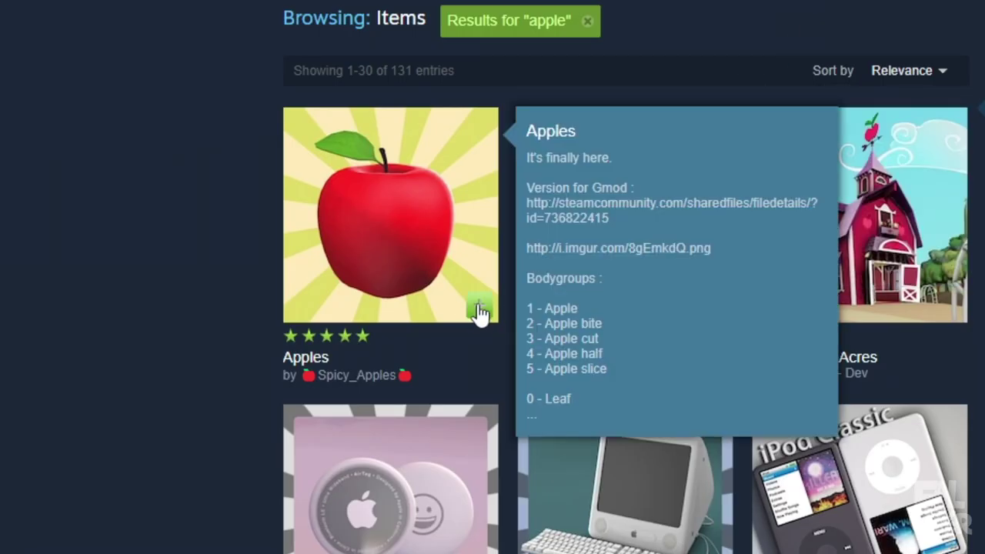
{"action": "left_click", "coordinate": [478, 309]}
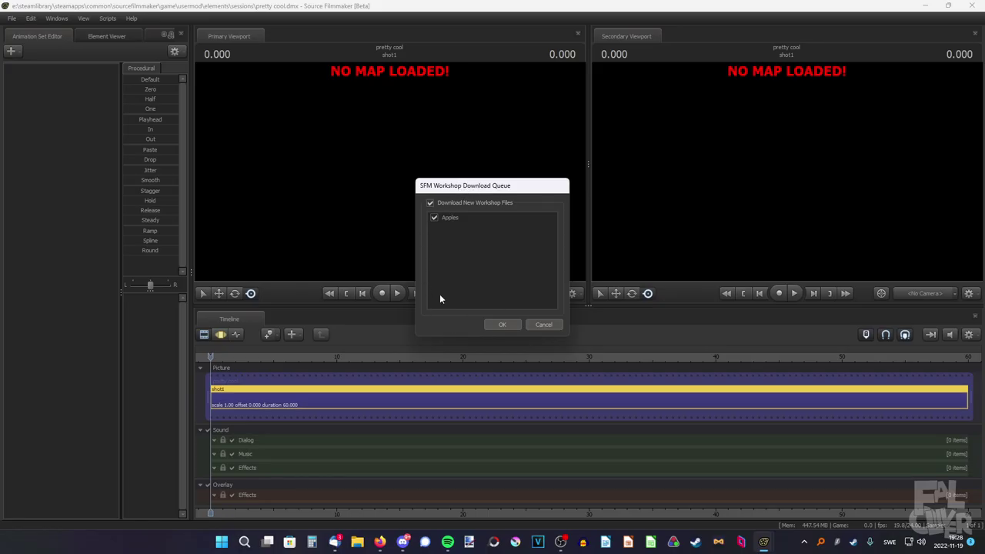
{"action": "left_click", "coordinate": [494, 323]}
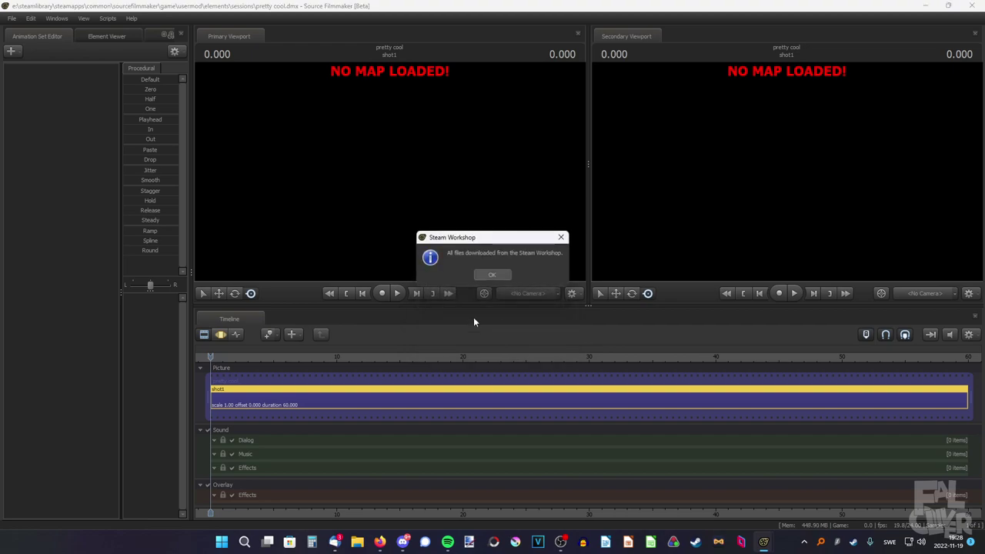
{"action": "left_click", "coordinate": [483, 274]}
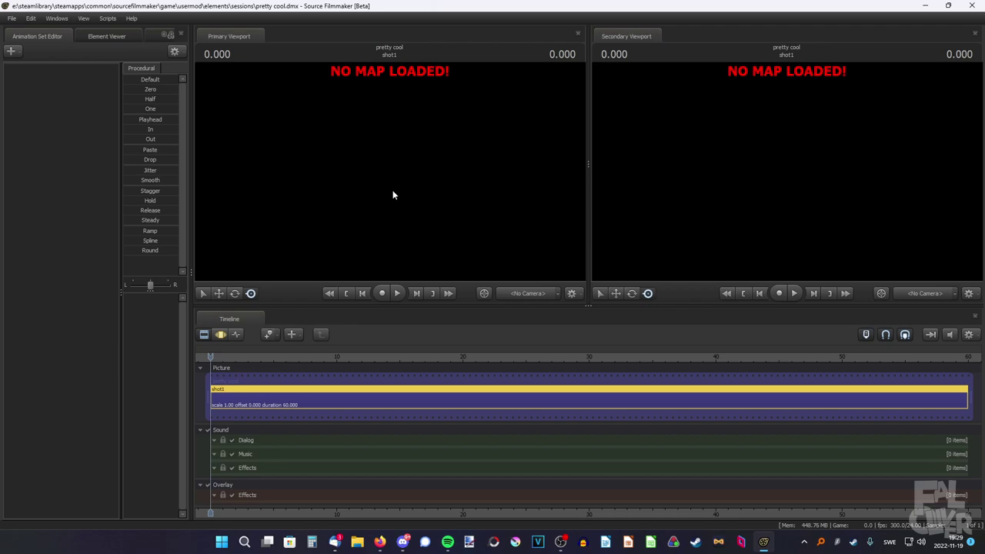
- Load the map wahoo_world_day.bsp, rescanning the map files and filtering them by "wahoo"
{"action": "right_click", "coordinate": [358, 175]}
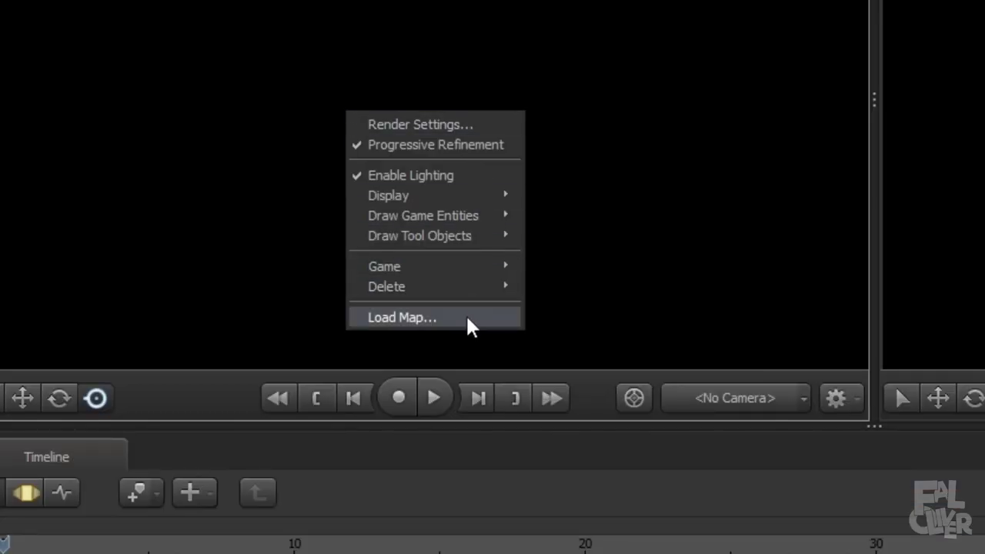
{"action": "left_click", "coordinate": [412, 262]}
{"action": "left_click", "coordinate": [625, 119]}
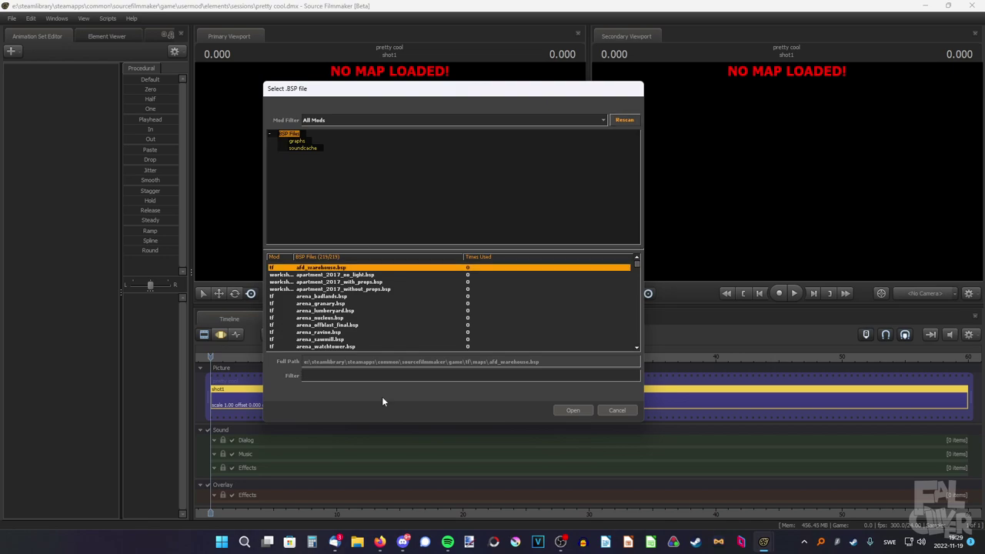
{"action": "type", "text": "wahoo"}
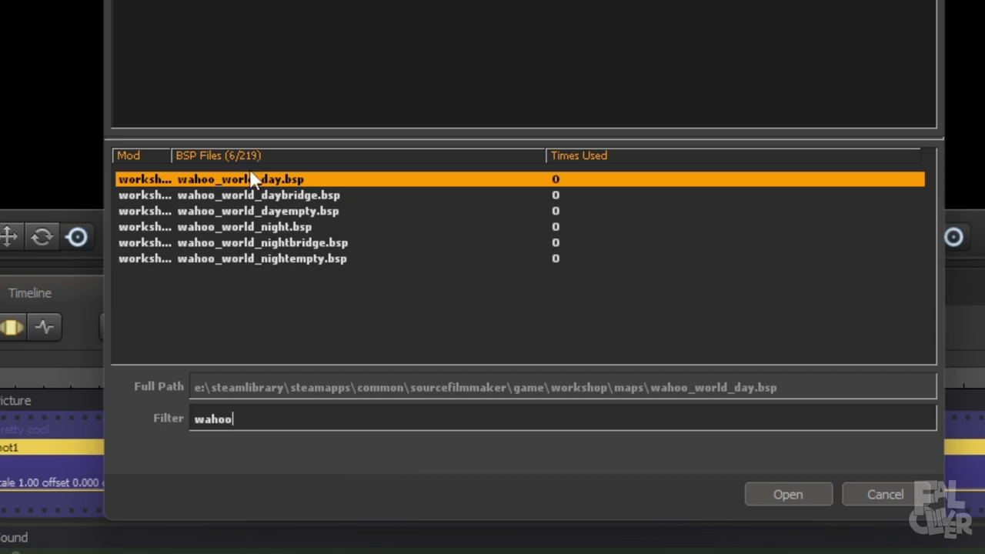
{"action": "double_click", "coordinate": [250, 177]}
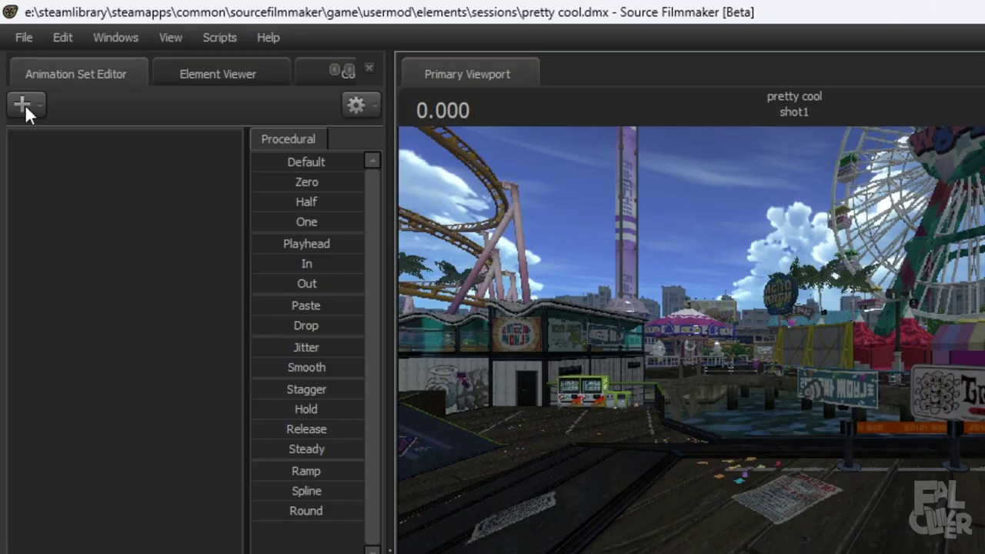
- Create an animation set for a new camera
{"action": "left_click", "coordinate": [24, 106]}
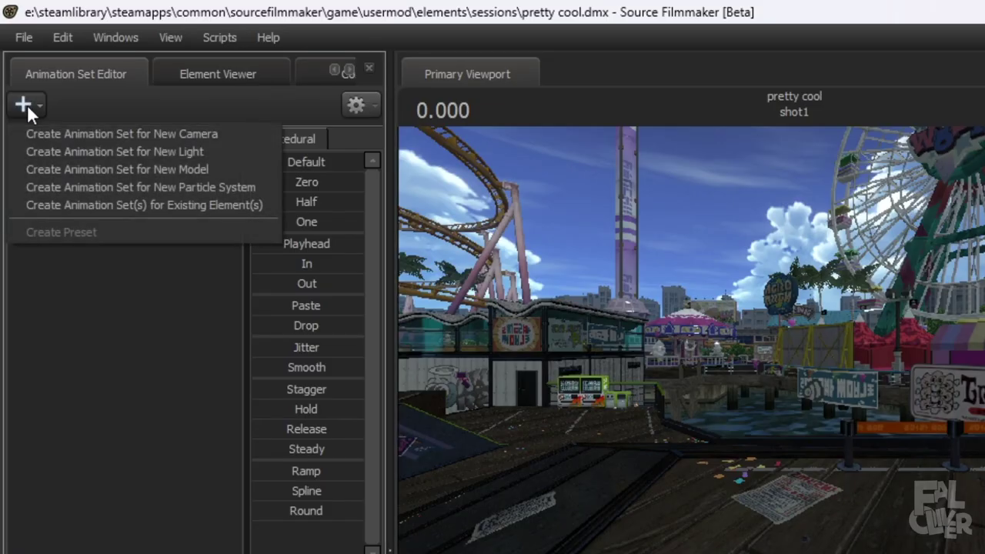
{"action": "left_click", "coordinate": [27, 104]}
{"action": "right_click", "coordinate": [48, 159]}
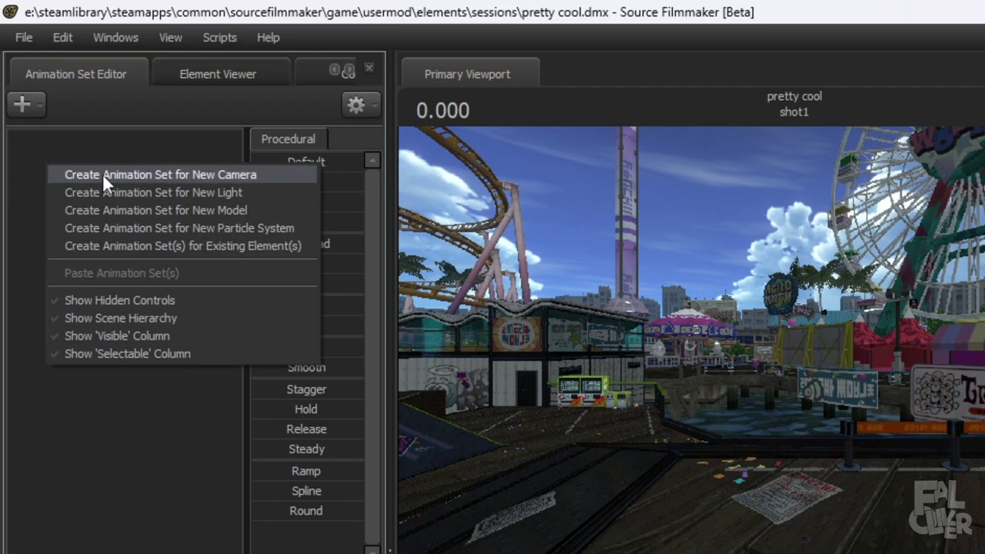
{"action": "left_click", "coordinate": [157, 176]}
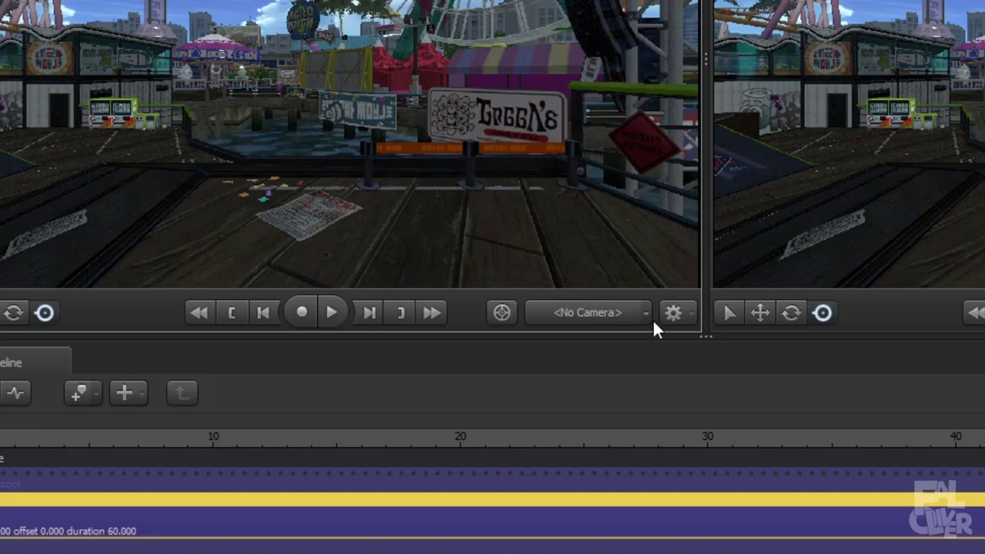
- Set the primary viewport to the work camera and the secondary viewport to the scene camera camera1
{"action": "left_click", "coordinate": [556, 295]}
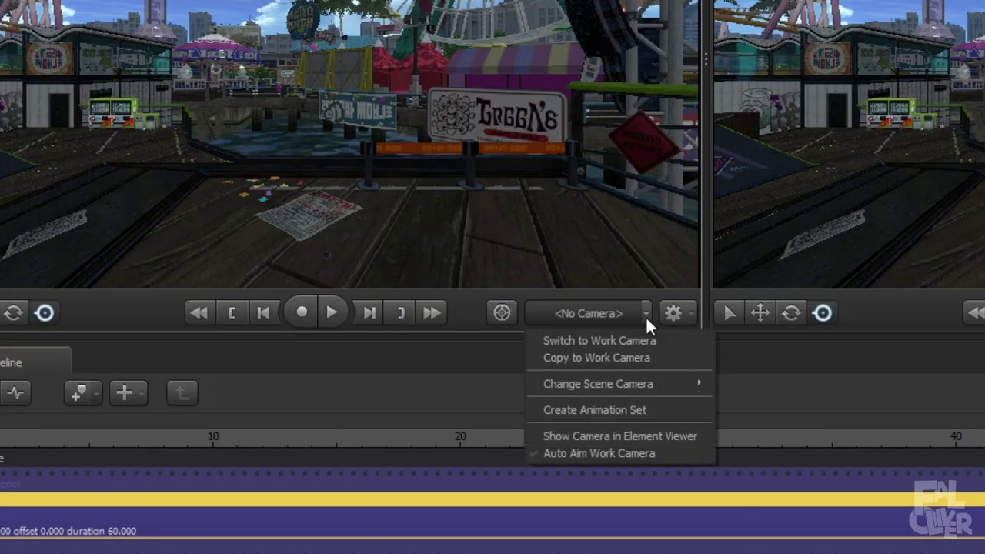
{"action": "left_click", "coordinate": [644, 339]}
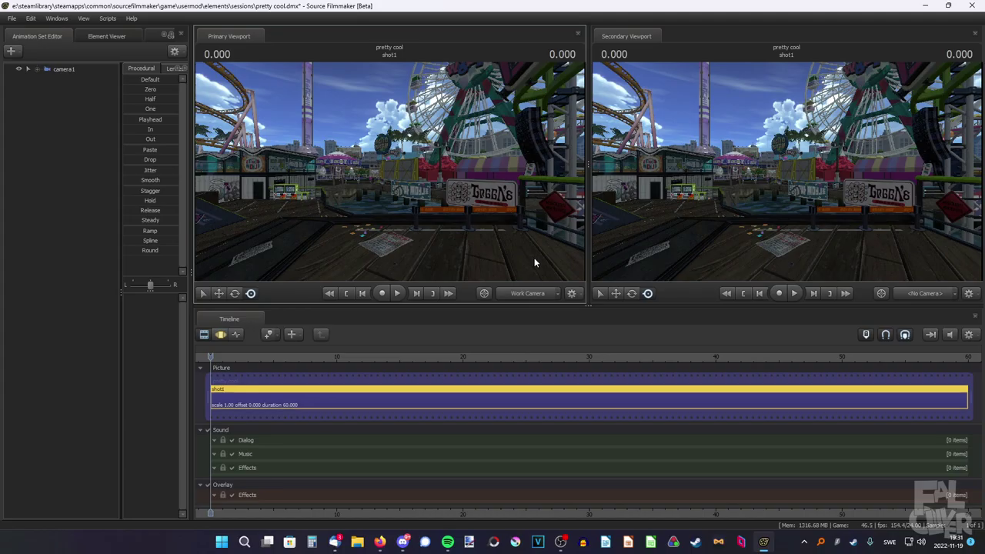
{"action": "left_click", "coordinate": [955, 293]}
{"action": "mouse_move", "coordinate": [935, 336]}
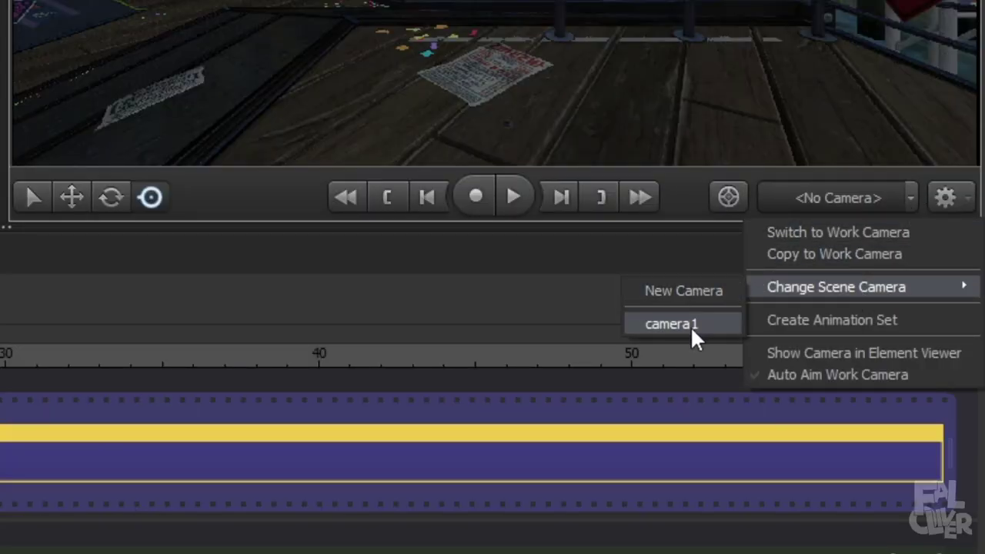
{"action": "left_click", "coordinate": [671, 324]}
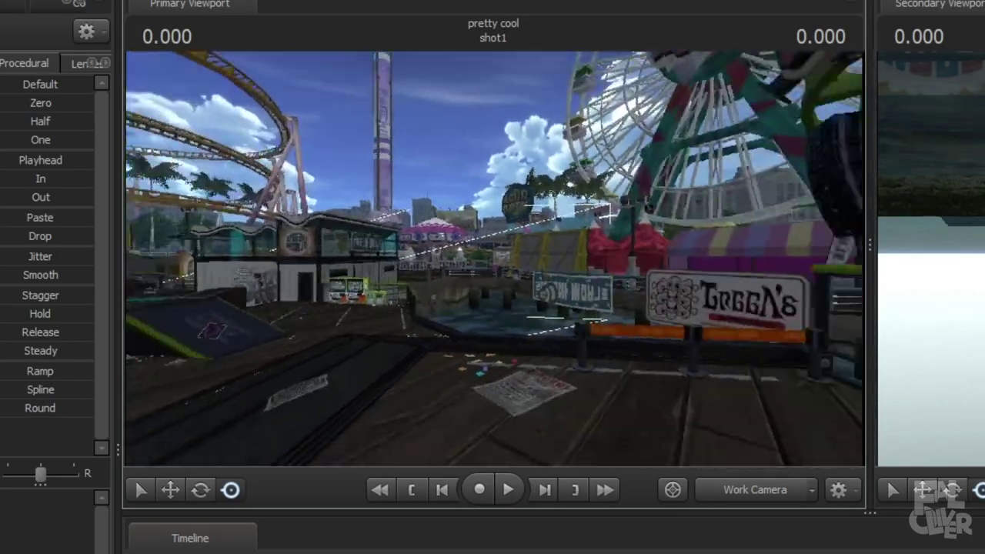
- Fly the work camera around the amusement park in the primary viewport to look over the map
{"action": "mouse_move", "coordinate": [494, 258]}
{"action": "left_mouse_down"}
{"action": "mouse_move", "coordinate": [328, 254]}
{"action": "mouse_move", "coordinate": [494, 258]}
{"action": "left_mouse_up"}
{"action": "key", "text": "w"}
{"action": "key", "text": "s"}
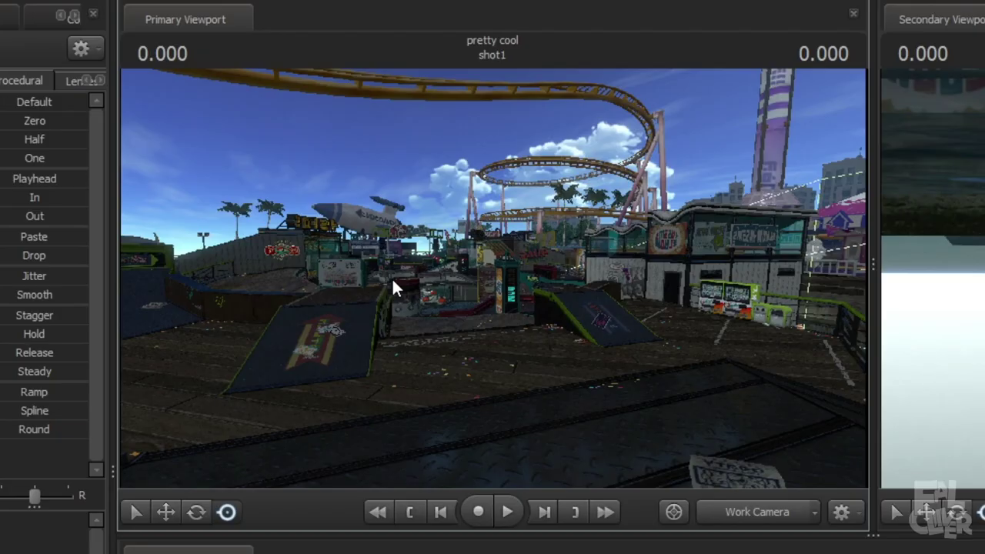
{"action": "left_click_drag", "start_coordinate": [406, 275], "coordinate": [308, 274]}
{"action": "key", "text": "s"}
{"action": "key", "text": "w"}
{"action": "key", "text": "w"}
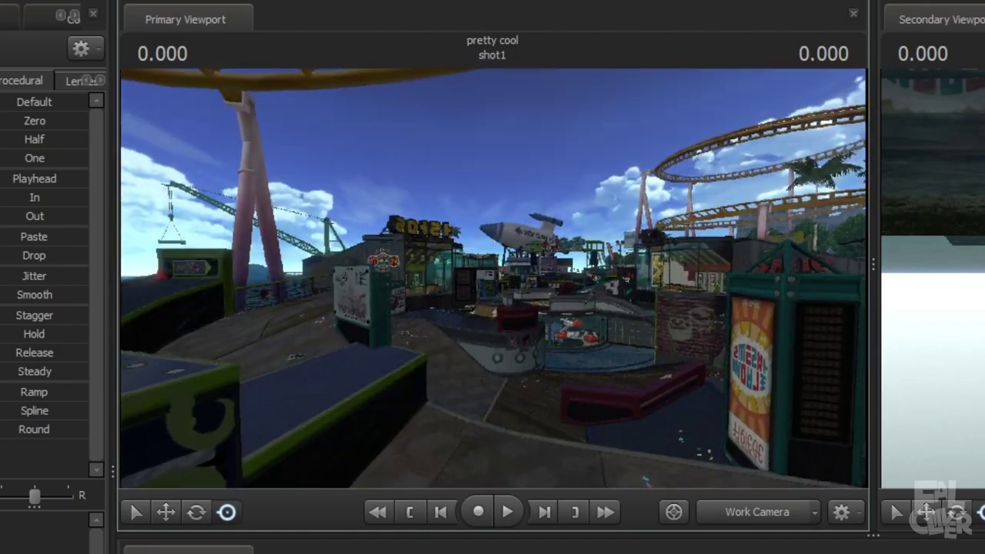
{"action": "key", "text": "z"}
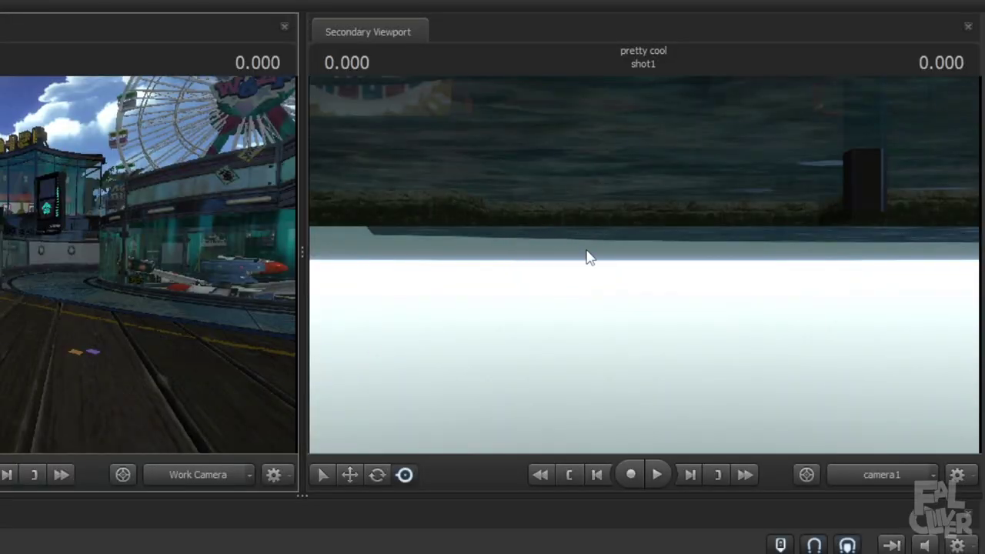
- Switch the timeline to the Motion Editor and select the camera1 animation set for moving the scene camera
{"action": "left_click", "coordinate": [725, 166]}
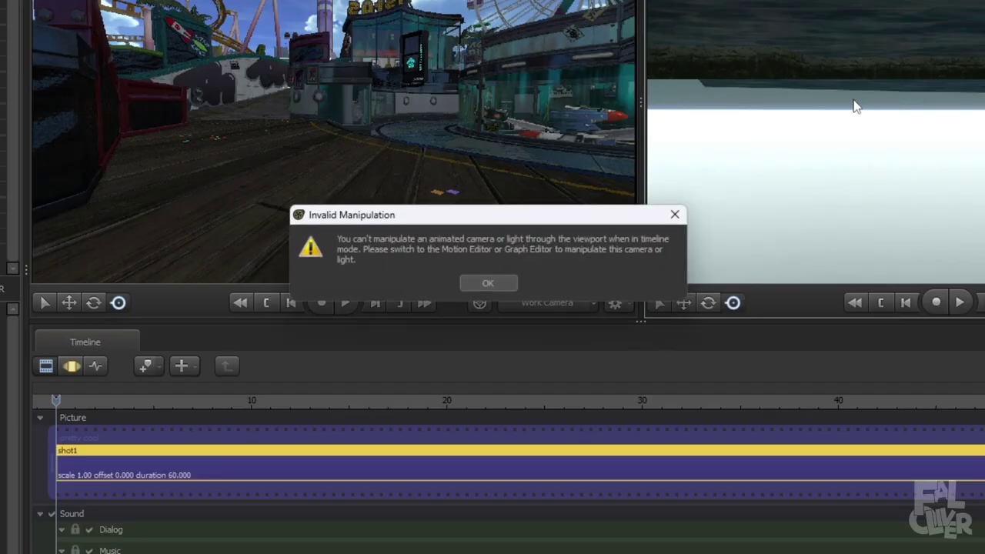
{"action": "left_click", "coordinate": [489, 283]}
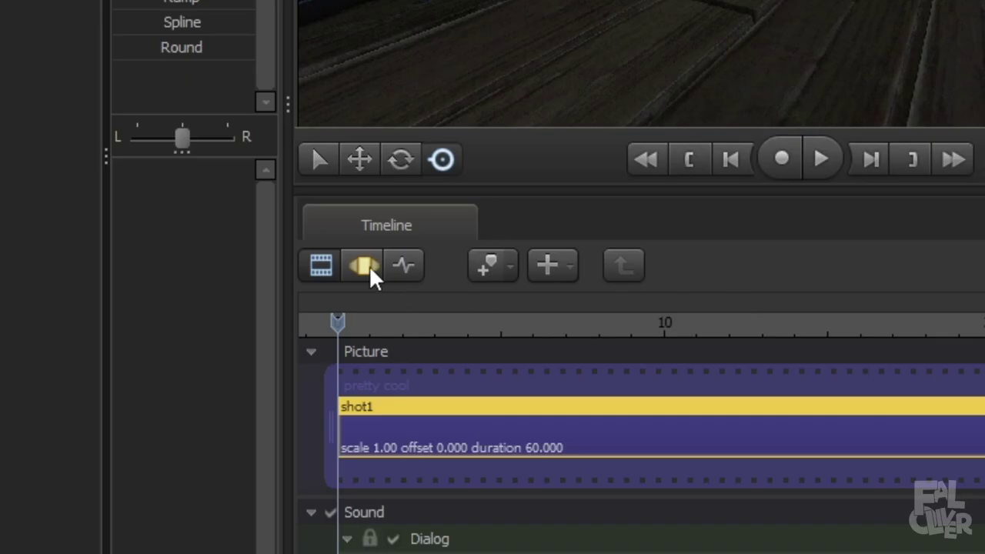
{"action": "left_click", "coordinate": [364, 265]}
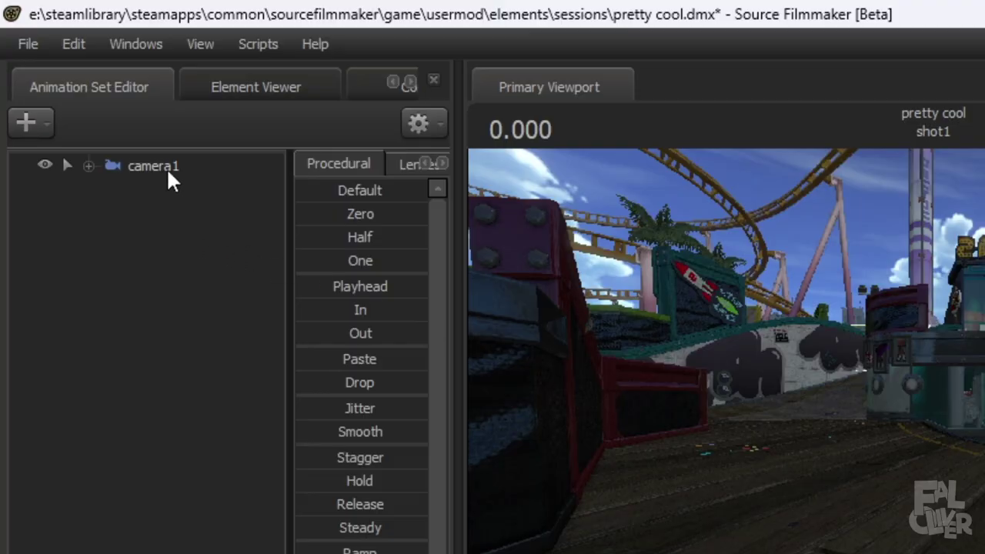
{"action": "left_click", "coordinate": [68, 70]}
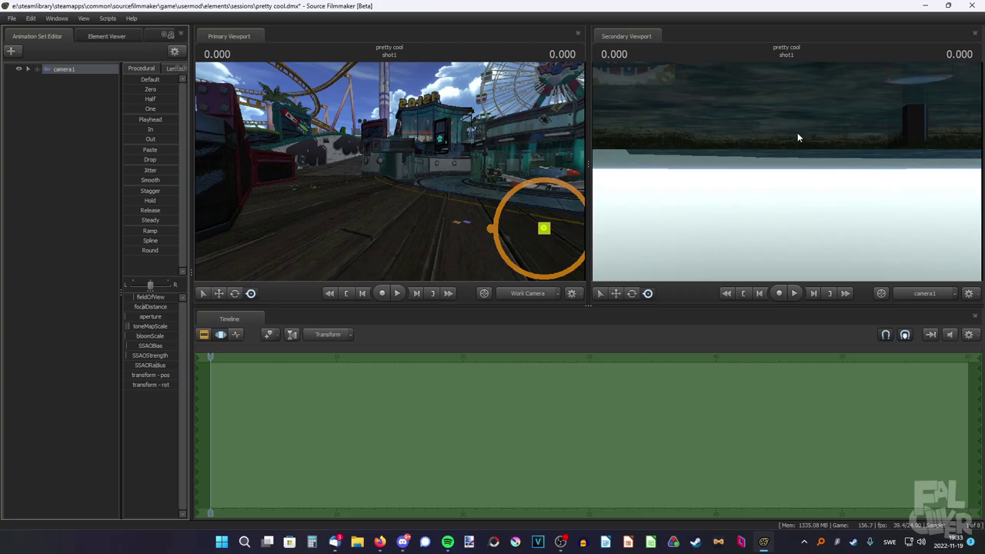
- Fly camera1 in the secondary viewport to a spot on the wooden boardwalk, facing the round teal building
{"action": "mouse_move", "coordinate": [814, 157]}
{"action": "left_mouse_down"}
{"action": "mouse_move", "coordinate": [808, 131]}
{"action": "mouse_move", "coordinate": [885, 151]}
{"action": "mouse_move", "coordinate": [838, 174]}
{"action": "mouse_move", "coordinate": [804, 172]}
{"action": "mouse_move", "coordinate": [838, 171]}
{"action": "left_mouse_up"}
{"action": "key", "text": "w"}
{"action": "key", "text": "w"}
{"action": "key", "text": "w"}
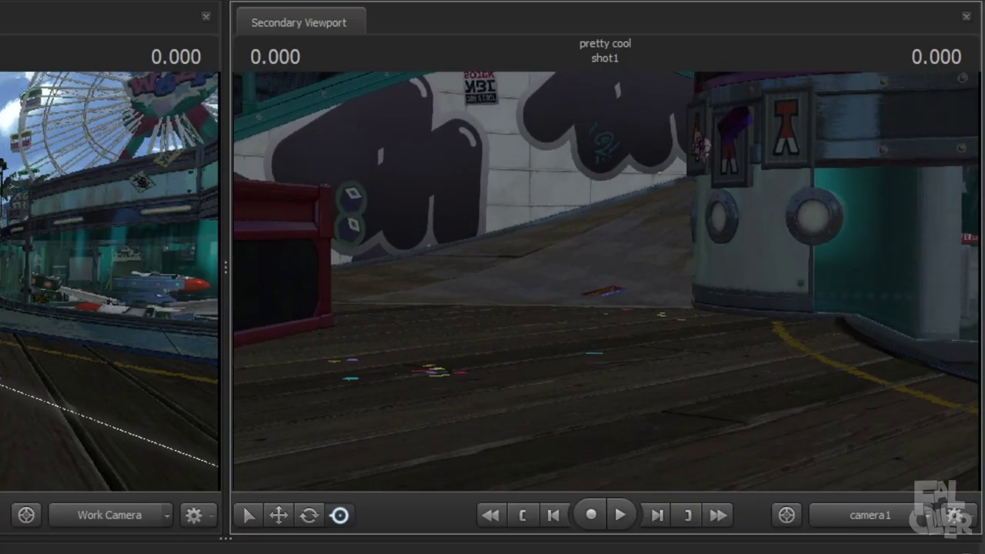
{"action": "left_click_drag", "start_coordinate": [605, 281], "coordinate": [735, 278]}
{"action": "key", "text": "s"}
{"action": "key", "text": "w"}
{"action": "key", "text": "s"}
{"action": "key", "text": "w"}
{"action": "left_click_drag", "start_coordinate": [378, 167], "coordinate": [387, 174]}
{"action": "key", "text": "s"}
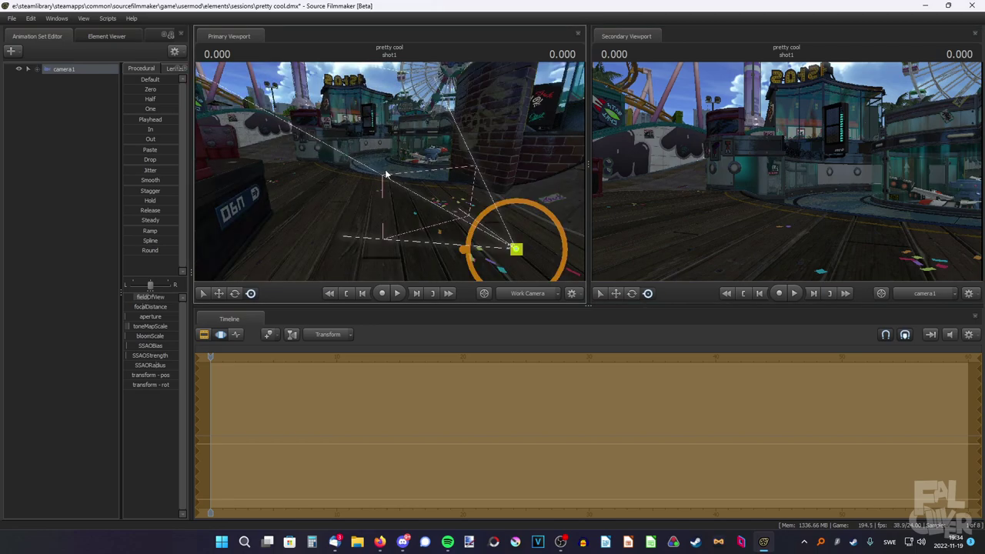
- Start creating an animation set for a new model and rescan the available model files
{"action": "left_click", "coordinate": [117, 100]}
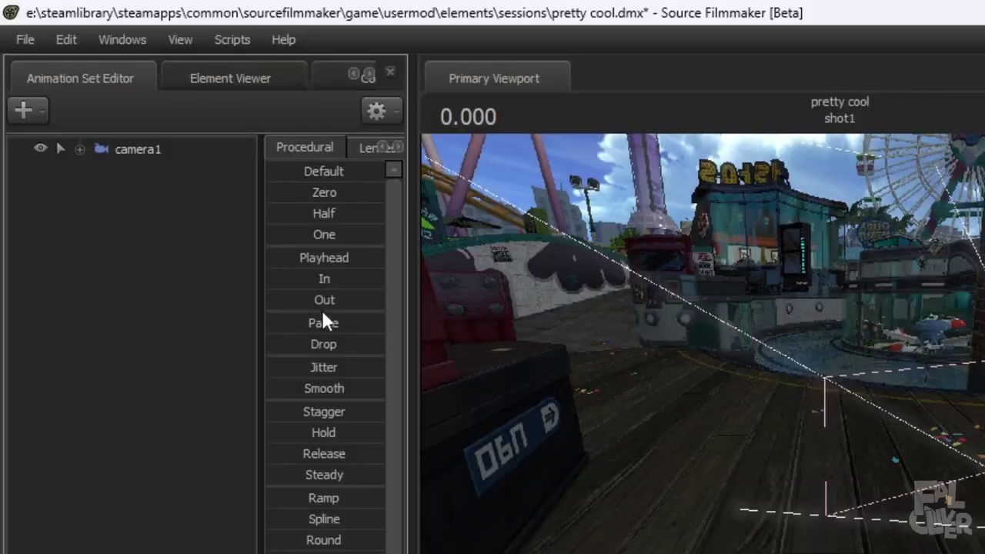
{"action": "left_click", "coordinate": [35, 108]}
{"action": "right_click", "coordinate": [86, 303]}
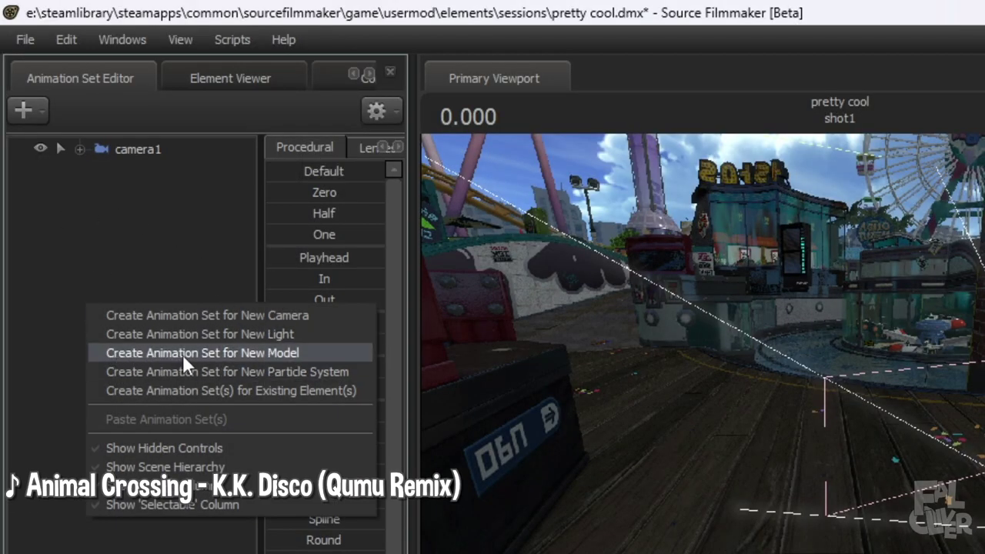
{"action": "left_click", "coordinate": [187, 353]}
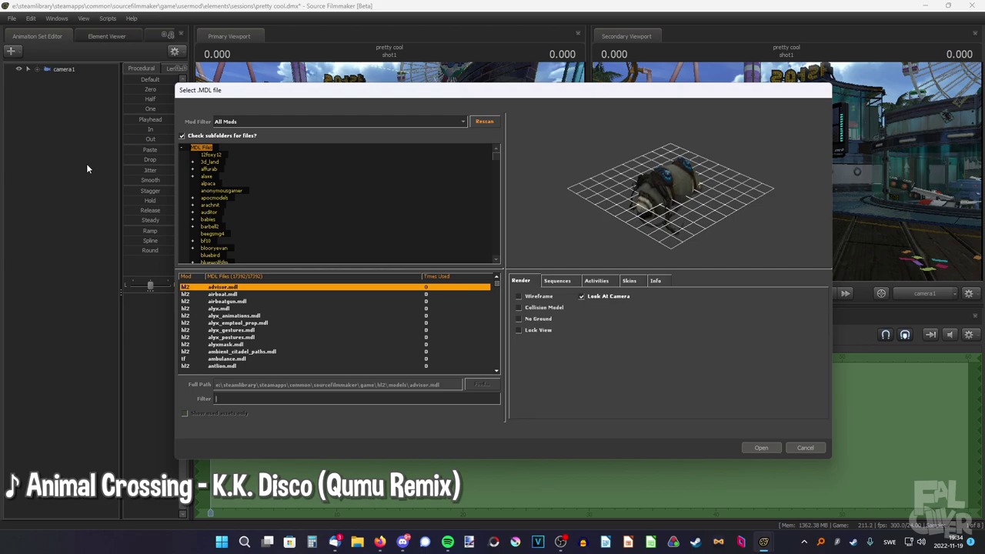
{"action": "left_click", "coordinate": [483, 121]}
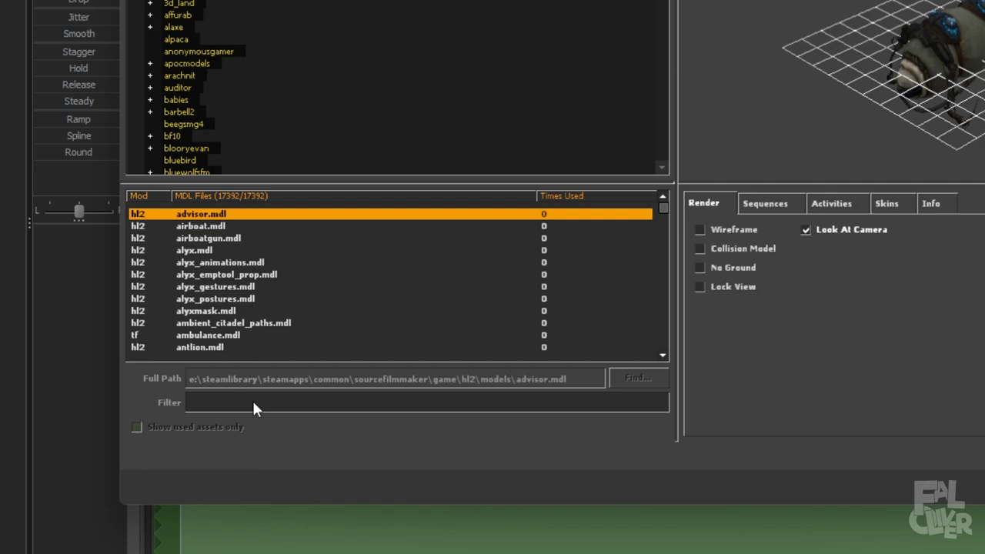
- Filter the model files by inkling, inklingboy and finally inklinggirl
{"action": "type", "text": "inkling"}
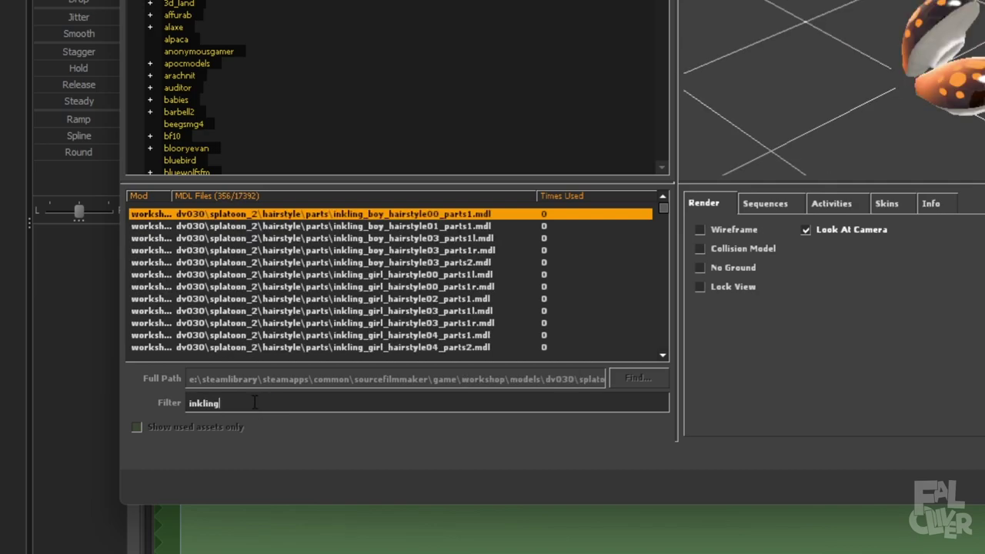
{"action": "type", "text": "girl"}
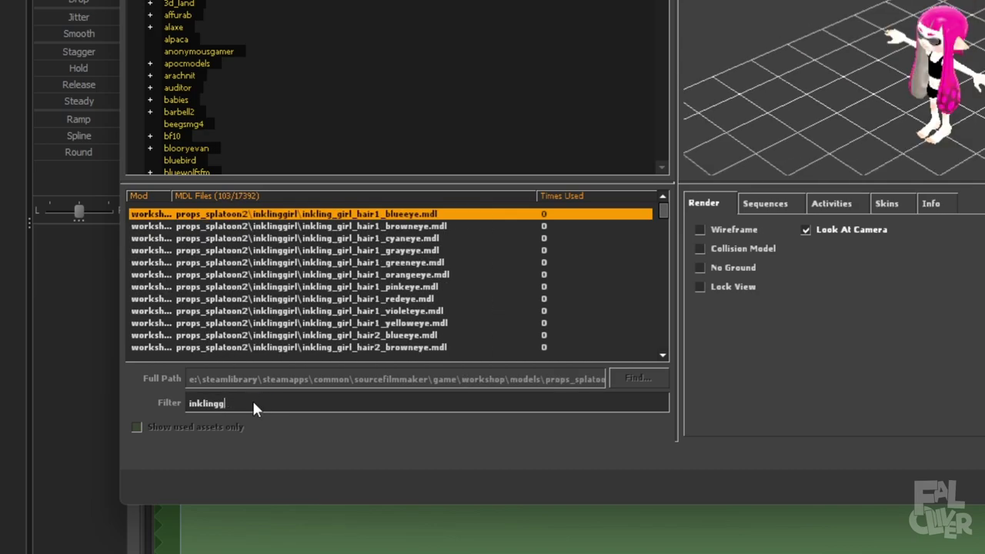
{"action": "key", "text": "BackSpace"}
{"action": "type", "text": "boy"}
{"action": "double_click", "coordinate": [254, 402]}
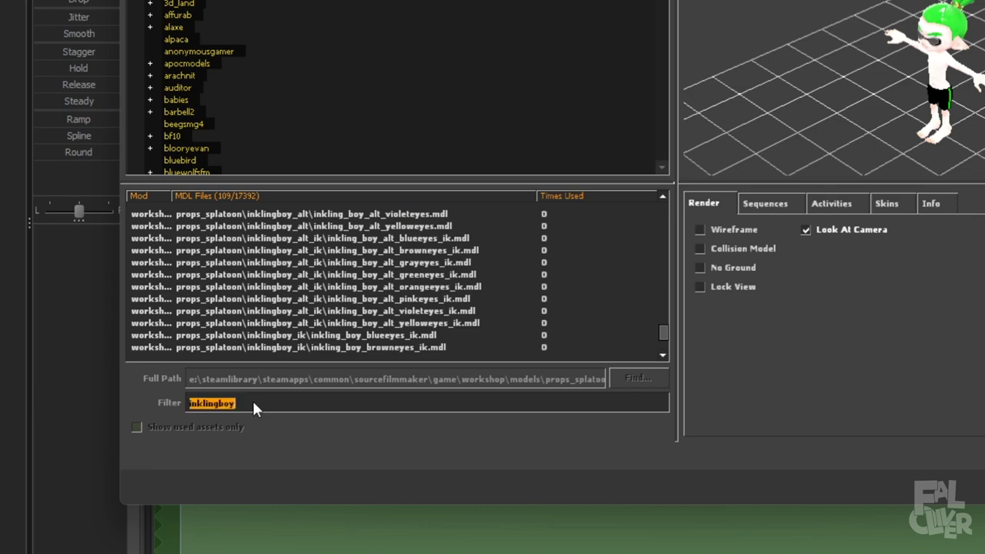
{"action": "type", "text": "octol"}
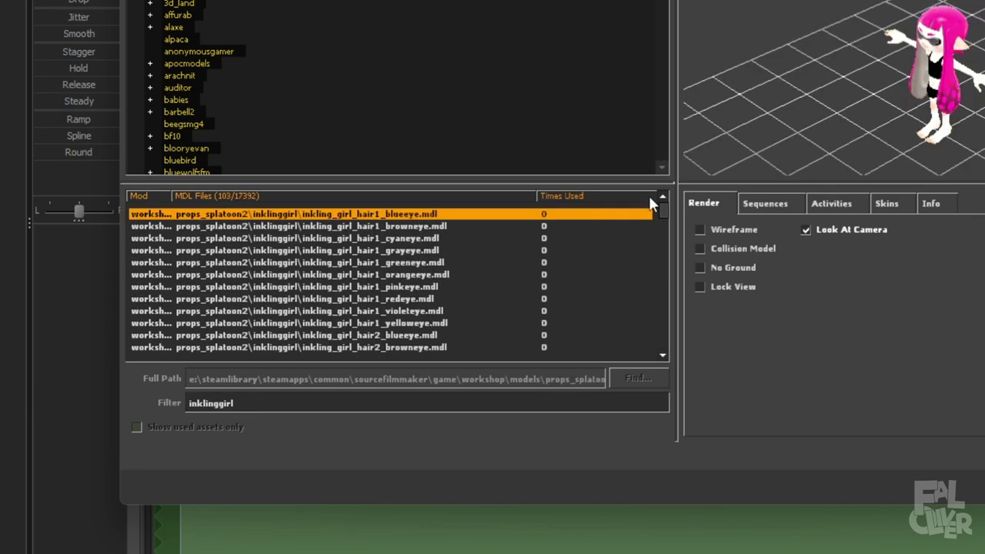
- Look through the inklinggirl model files for the available hairstyle and eye colour variants
{"action": "mouse_move", "coordinate": [664, 207]}
{"action": "left_mouse_down"}
{"action": "mouse_move", "coordinate": [668, 237]}
{"action": "mouse_move", "coordinate": [666, 215]}
{"action": "left_mouse_up"}
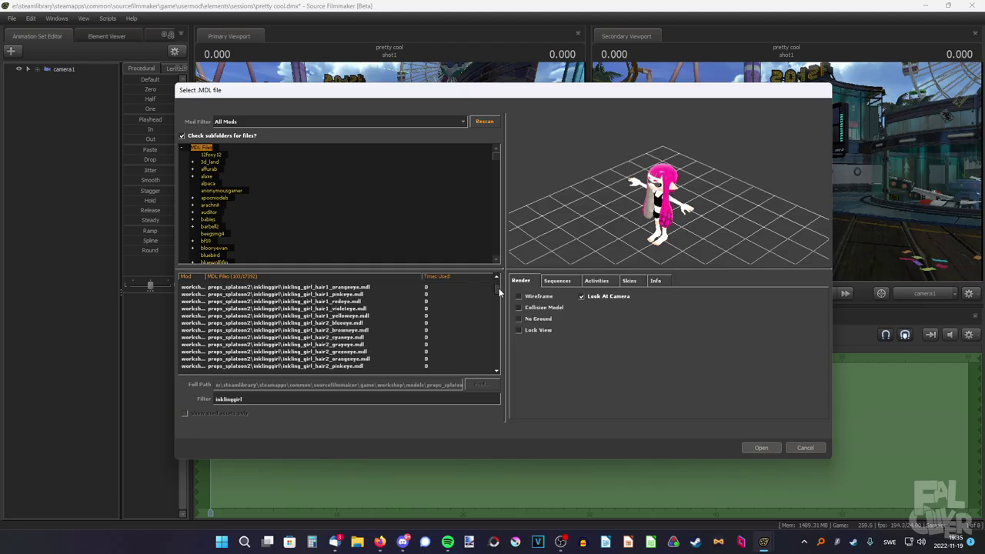
{"action": "left_click_drag", "start_coordinate": [499, 288], "coordinate": [500, 305]}
{"action": "scroll", "coordinate": [501, 303], "scroll_direction": "up", "scroll_amount": 7}
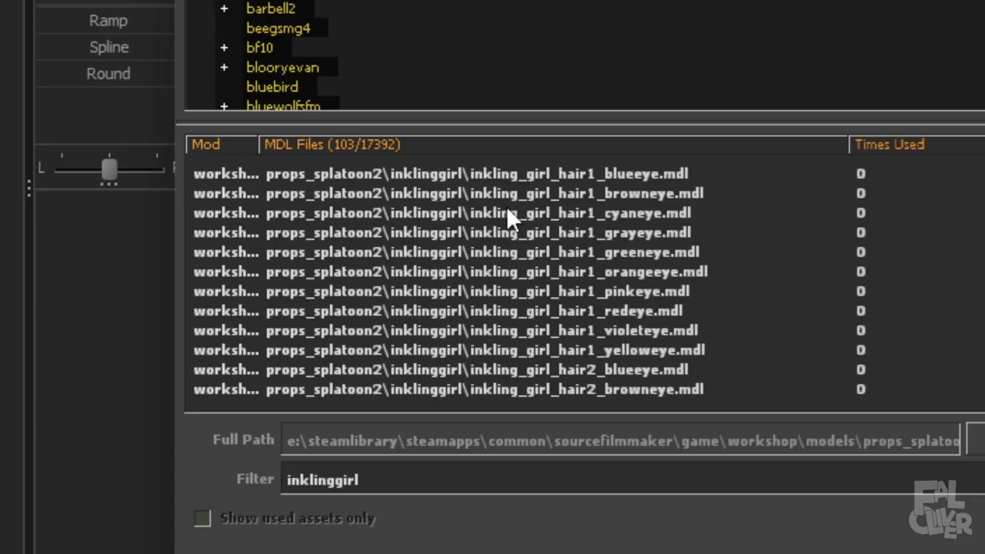
{"action": "scroll", "coordinate": [297, 304], "scroll_direction": "down", "scroll_amount": 3}
{"action": "scroll", "coordinate": [349, 212], "scroll_direction": "down", "scroll_amount": 2}
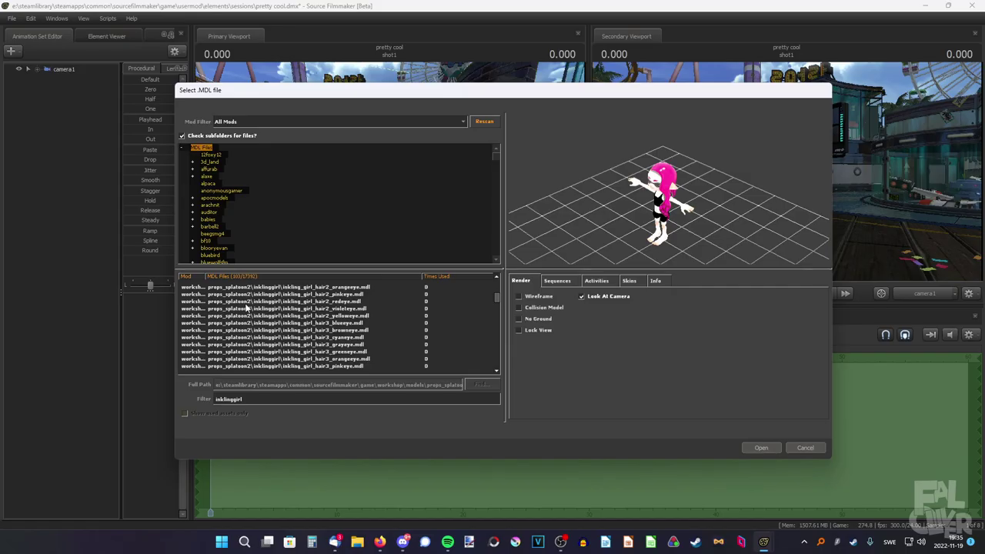
{"action": "scroll", "coordinate": [246, 307], "scroll_direction": "down", "scroll_amount": 3}
{"action": "left_click", "coordinate": [261, 338]}
{"action": "scroll", "coordinate": [269, 316], "scroll_direction": "down", "scroll_amount": 2}
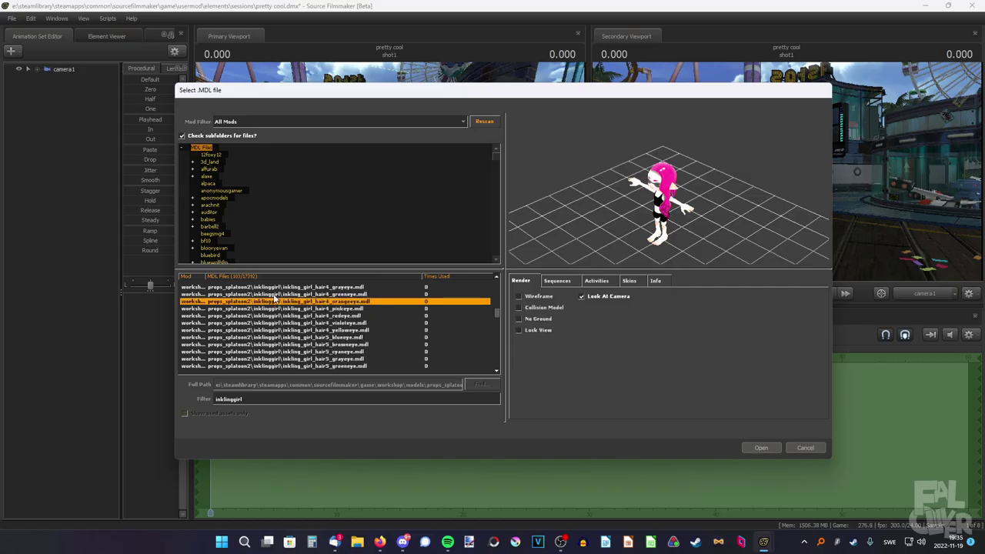
{"action": "scroll", "coordinate": [279, 298], "scroll_direction": "down", "scroll_amount": 1}
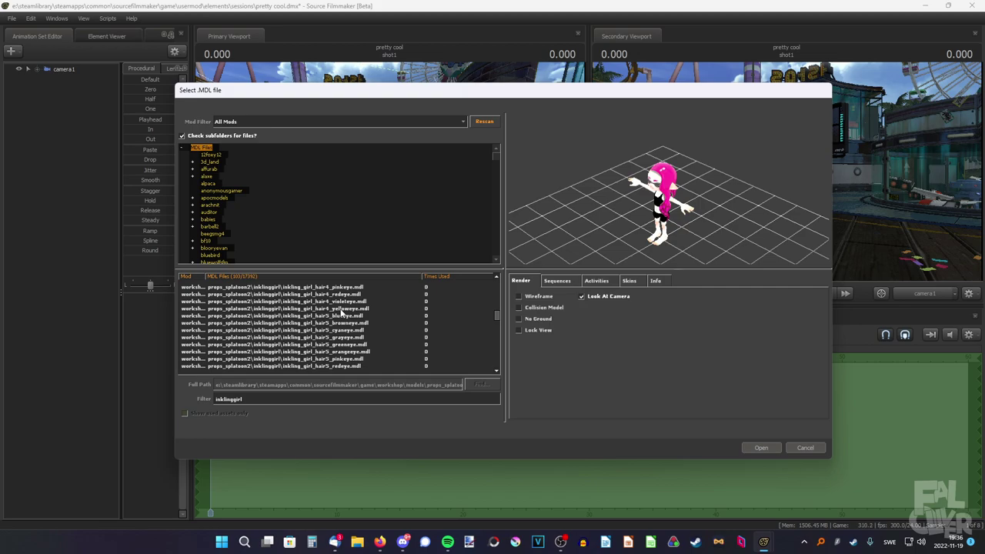
- Rescan the model files and add inkling_girl_hair3_cyaneye.mdl to the scene
{"action": "left_click", "coordinate": [484, 121]}
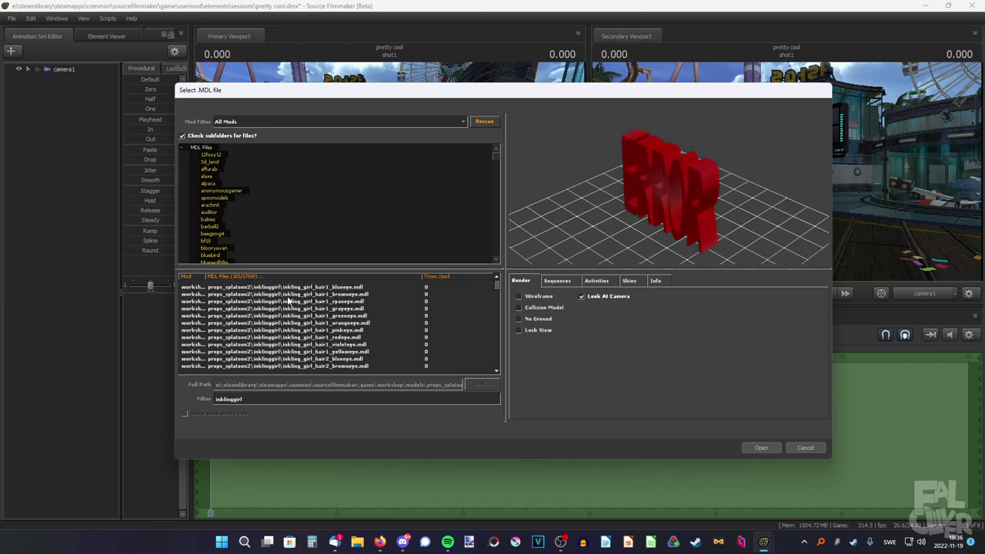
{"action": "scroll", "coordinate": [307, 335], "scroll_direction": "down", "scroll_amount": 6}
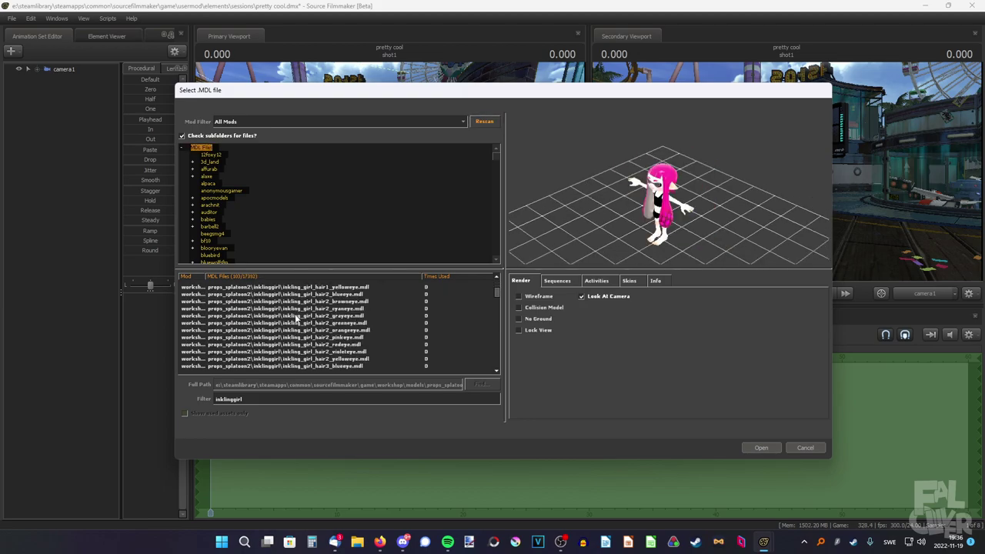
{"action": "left_click", "coordinate": [316, 316]}
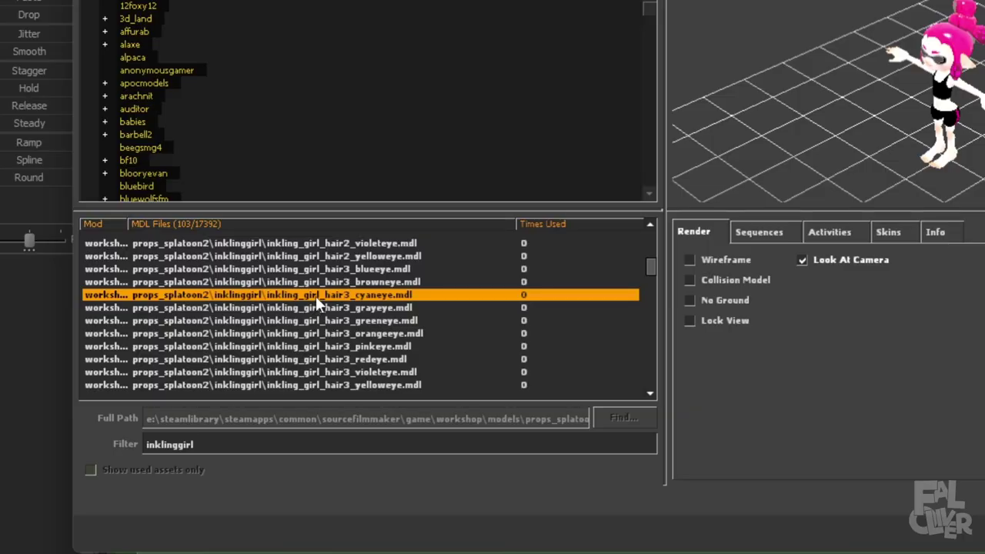
{"action": "double_click", "coordinate": [316, 295]}
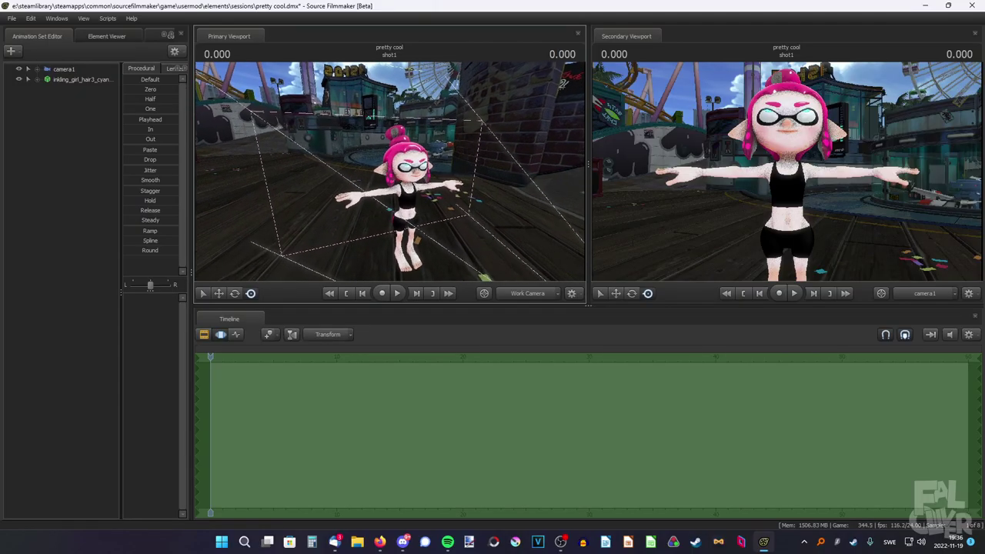
- Select the Inkling's animation set and adjust its eyes_updown control so the irises sit in the middle of the eyes
{"action": "key", "text": "w"}
{"action": "mouse_move", "coordinate": [390, 172]}
{"action": "left_mouse_down"}
{"action": "mouse_move", "coordinate": [390, 181]}
{"action": "mouse_move", "coordinate": [390, 172]}
{"action": "left_mouse_up"}
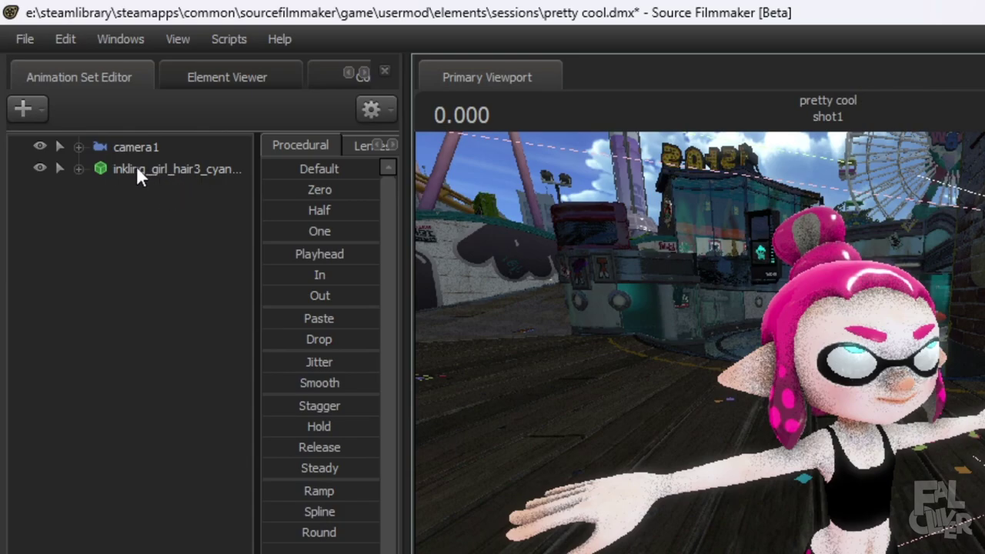
{"action": "left_click", "coordinate": [141, 177]}
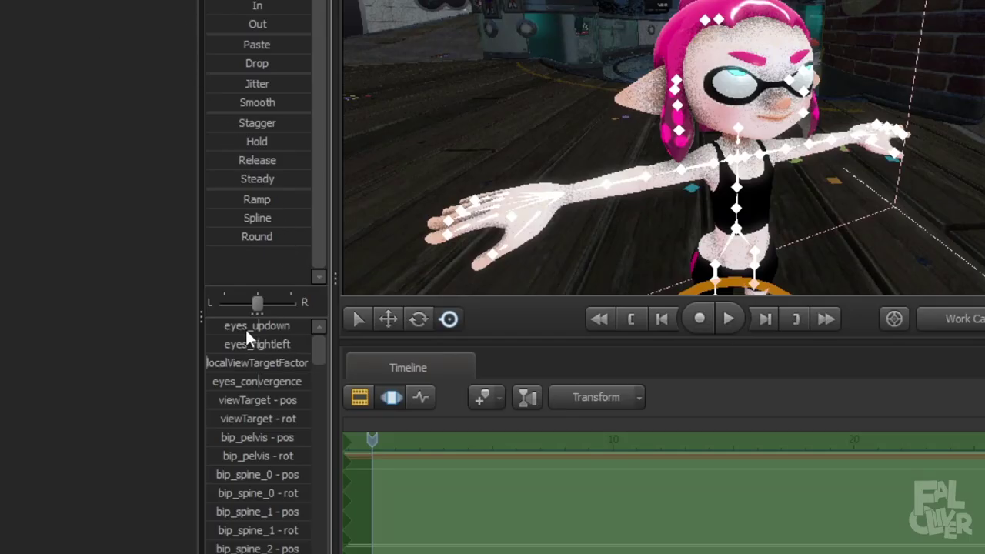
{"action": "left_click_drag", "start_coordinate": [255, 325], "coordinate": [268, 331]}
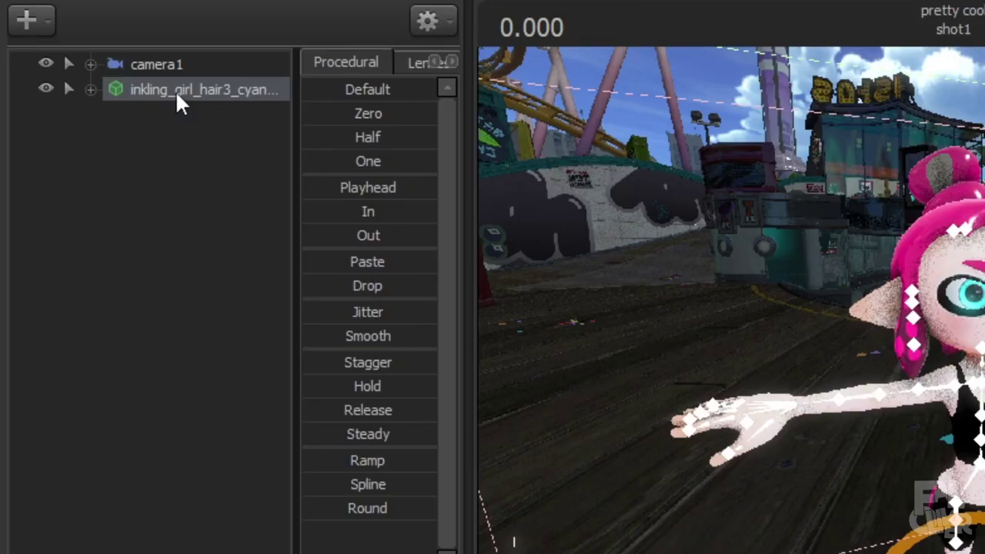
- Show the Inkling's Model element in the Element Viewer and expand its materials
{"action": "right_click", "coordinate": [72, 80]}
{"action": "left_click", "coordinate": [218, 443]}
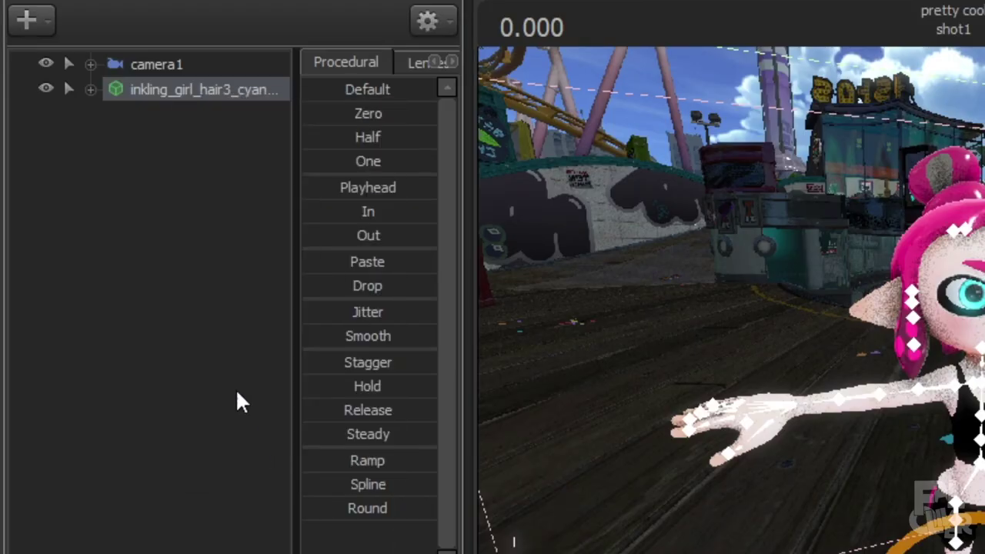
{"action": "right_click", "coordinate": [151, 88]}
{"action": "mouse_move", "coordinate": [197, 215]}
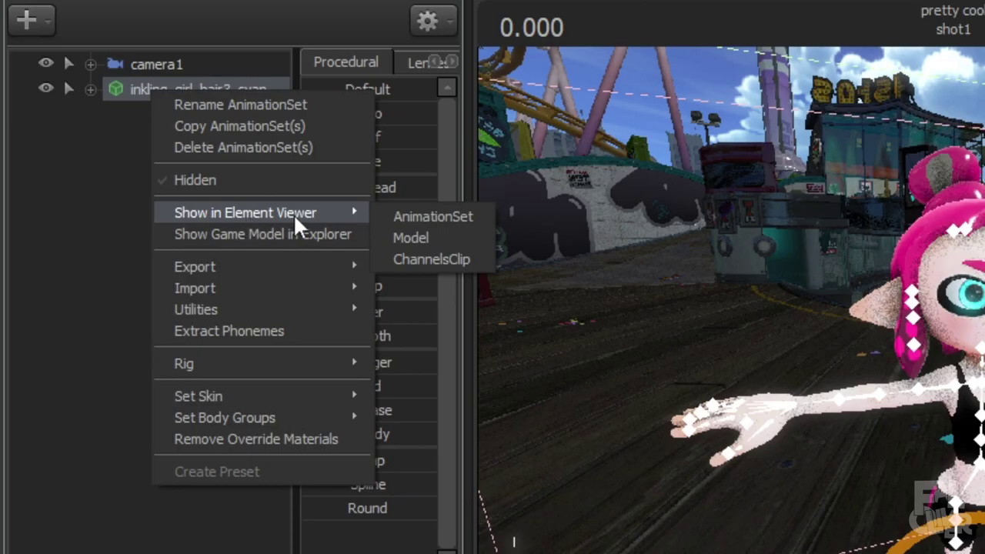
{"action": "left_click", "coordinate": [411, 238]}
{"action": "left_click", "coordinate": [44, 290]}
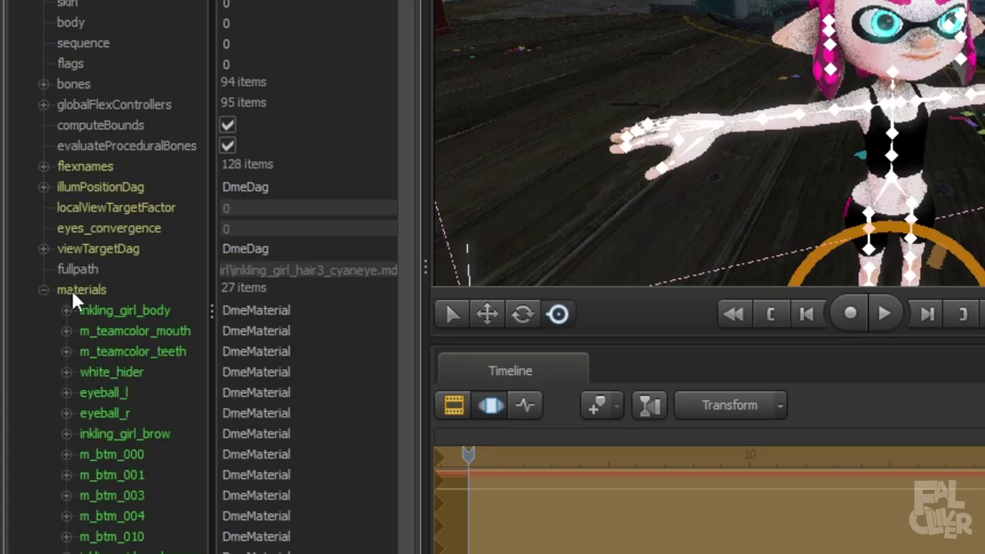
{"action": "scroll", "coordinate": [107, 345], "scroll_direction": "down", "scroll_amount": 1}
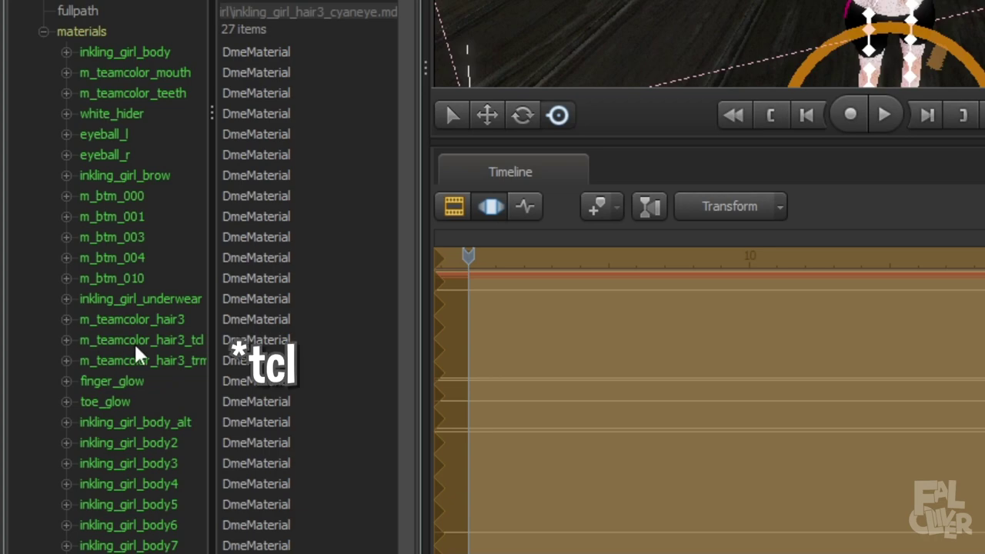
- Expand the m_teamcolor_hair3_tcl material and change its $colortint_base to a light blue with R 0 and G 130
{"action": "left_click", "coordinate": [66, 339]}
{"action": "left_click", "coordinate": [146, 402]}
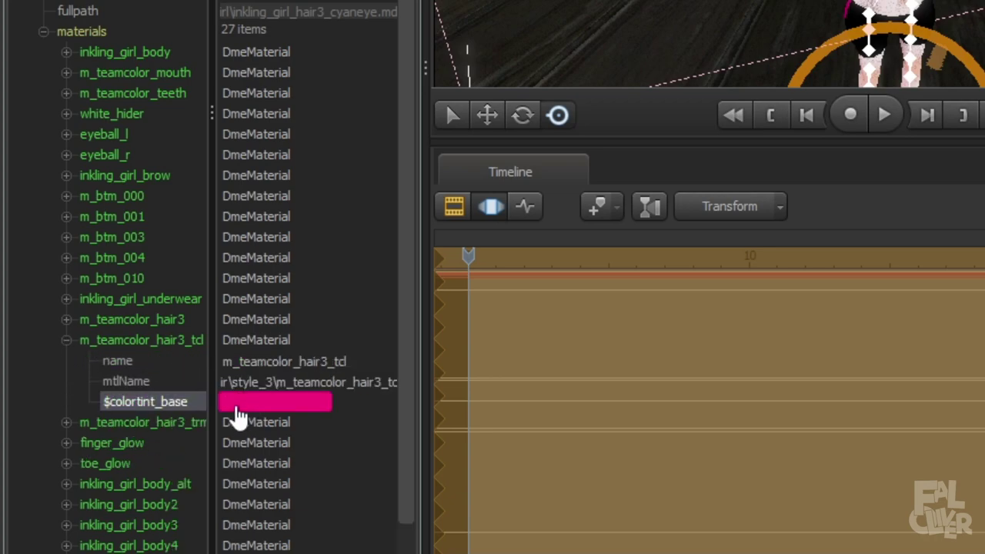
{"action": "left_click", "coordinate": [232, 403]}
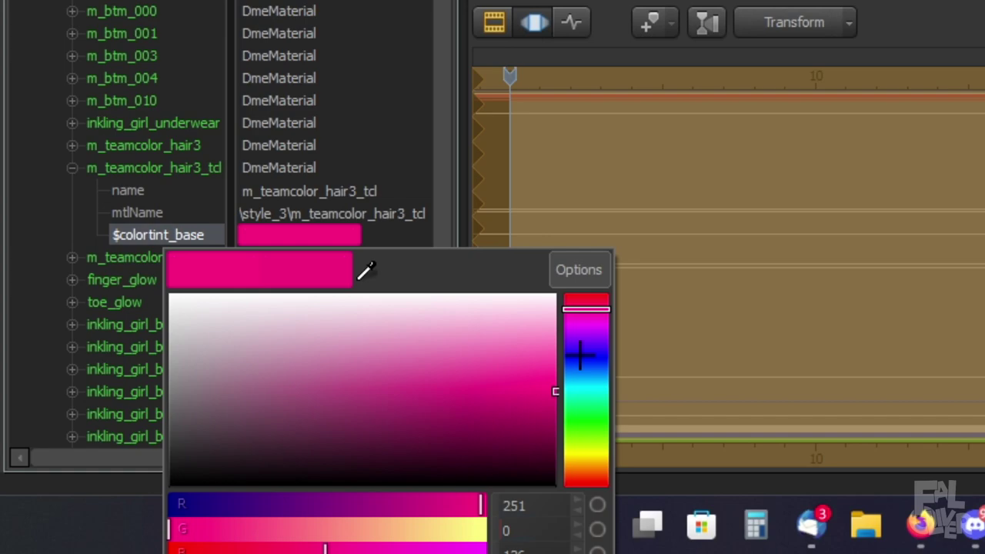
{"action": "mouse_move", "coordinate": [581, 354]}
{"action": "left_mouse_down"}
{"action": "mouse_move", "coordinate": [587, 378]}
{"action": "mouse_move", "coordinate": [584, 361]}
{"action": "left_mouse_up"}
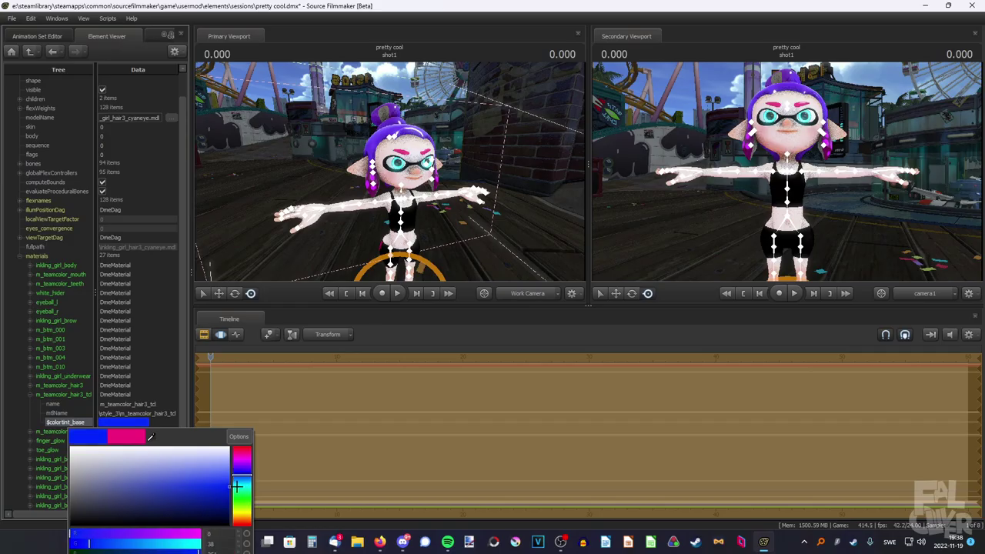
{"action": "left_click_drag", "start_coordinate": [237, 487], "coordinate": [243, 481]}
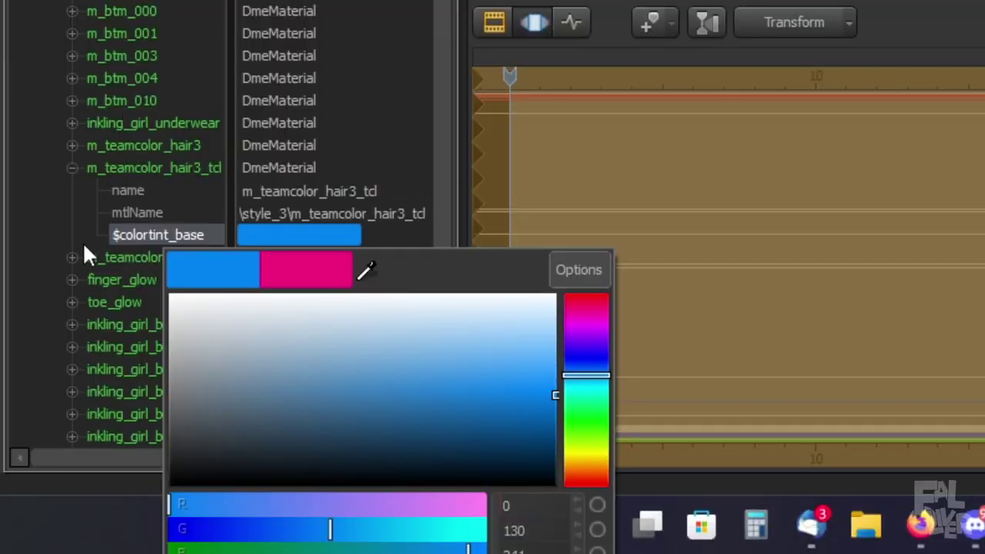
- Expand the m_teamcolor_hair3_trm material and change its $colortint_base to bright cyan
{"action": "left_click", "coordinate": [71, 257]}
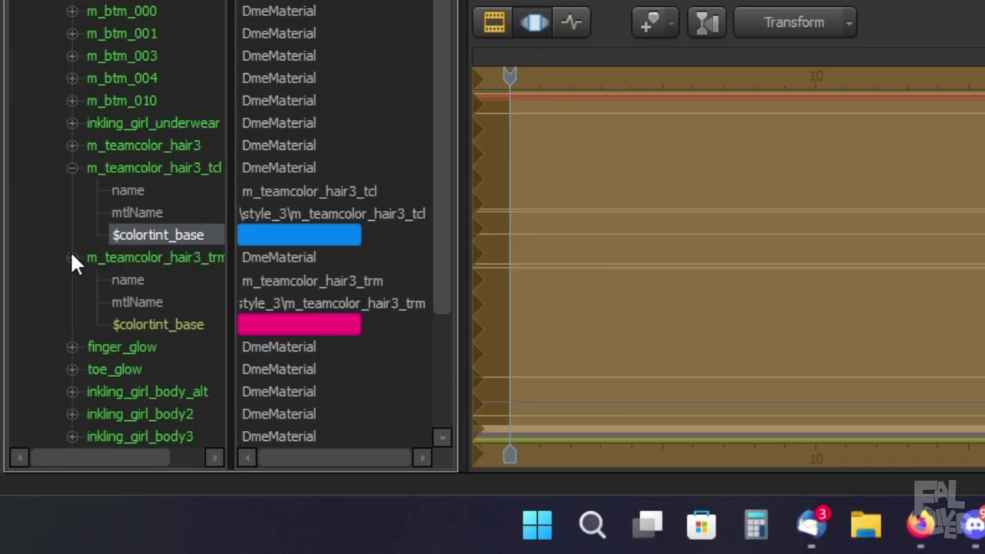
{"action": "left_click", "coordinate": [305, 326]}
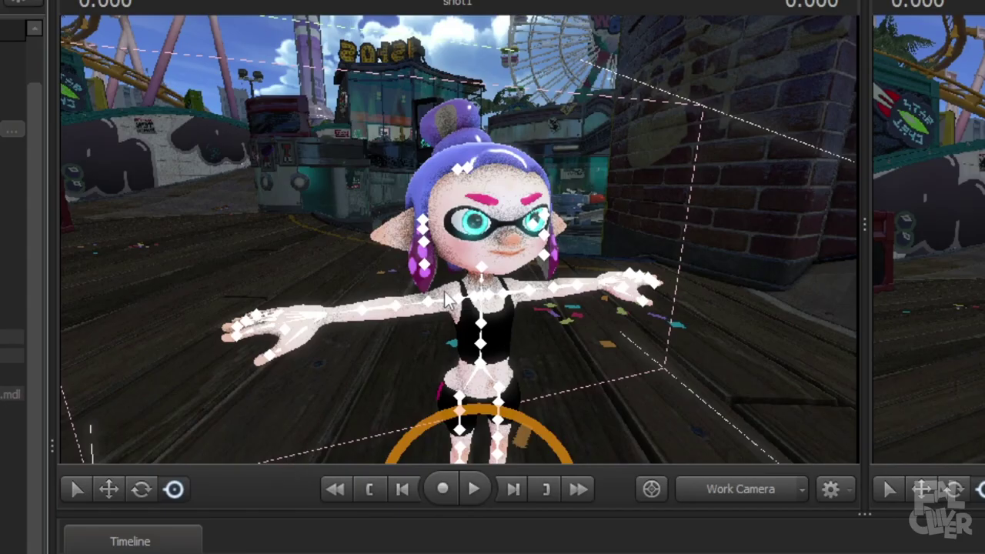
{"action": "mouse_move", "coordinate": [145, 502]}
{"action": "left_mouse_down"}
{"action": "mouse_move", "coordinate": [144, 490]}
{"action": "mouse_move", "coordinate": [215, 484]}
{"action": "mouse_move", "coordinate": [246, 522]}
{"action": "left_mouse_up"}
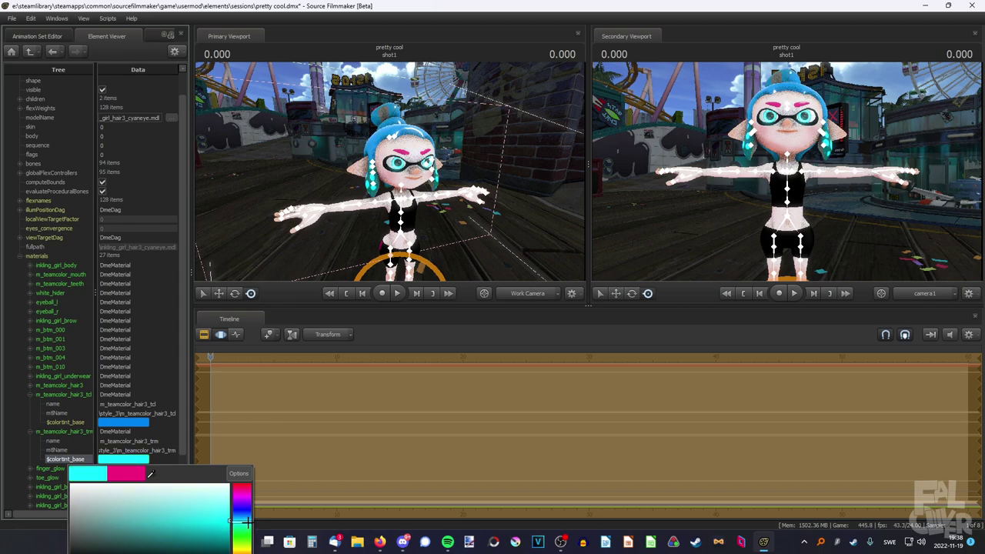
- Set the $colortint_base of m_teamcolor_hair3_tcl to a deeper blue with R 0, G 78 and B 255, and copy that colour
{"action": "left_click", "coordinate": [112, 422]}
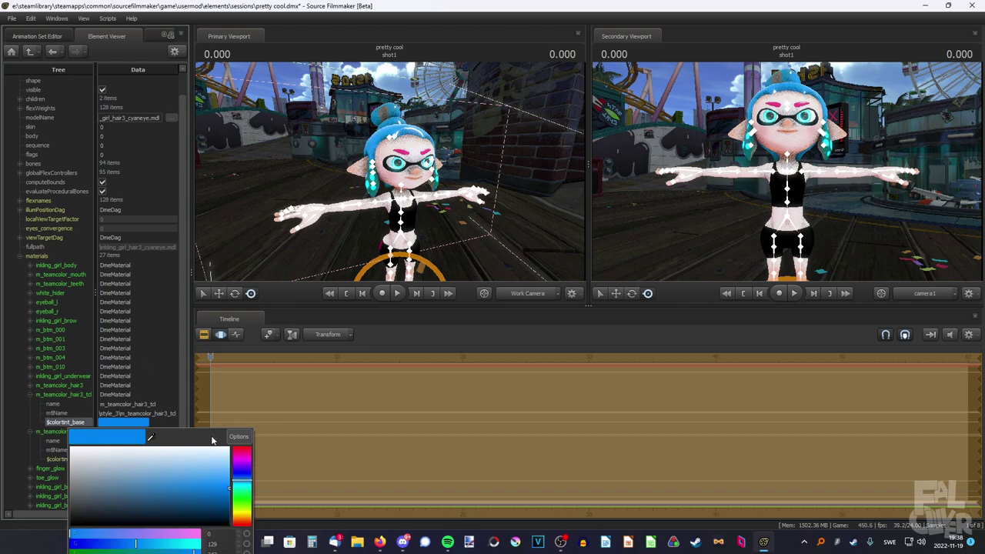
{"action": "mouse_move", "coordinate": [240, 480]}
{"action": "left_mouse_down"}
{"action": "mouse_move", "coordinate": [236, 473]}
{"action": "mouse_move", "coordinate": [231, 486]}
{"action": "left_mouse_up"}
{"action": "left_click", "coordinate": [241, 477]}
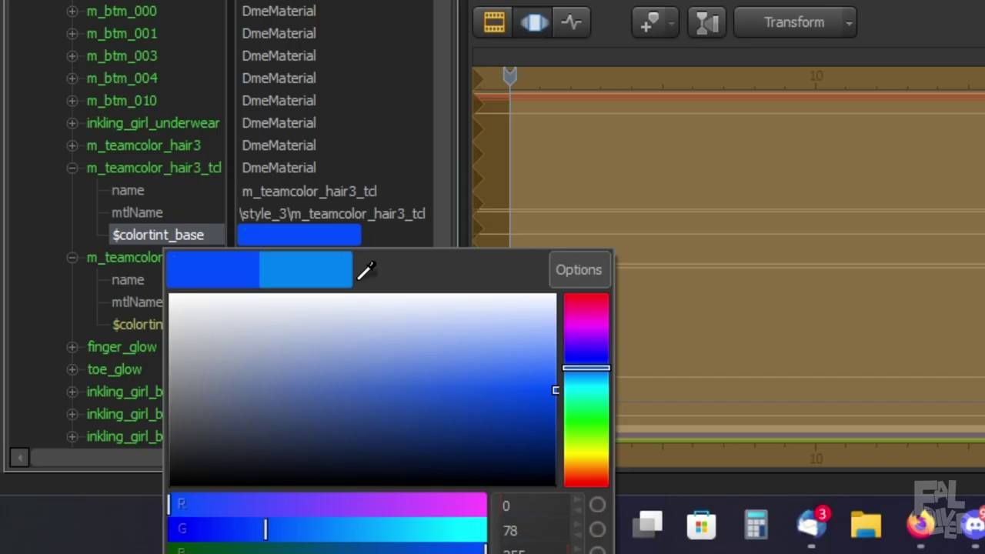
{"action": "right_click", "coordinate": [188, 274]}
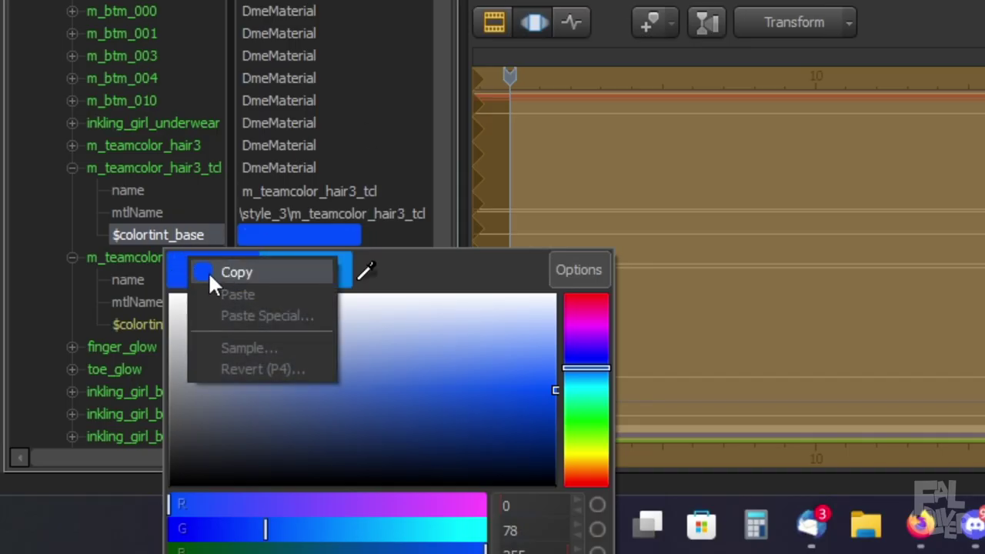
{"action": "left_click", "coordinate": [230, 271]}
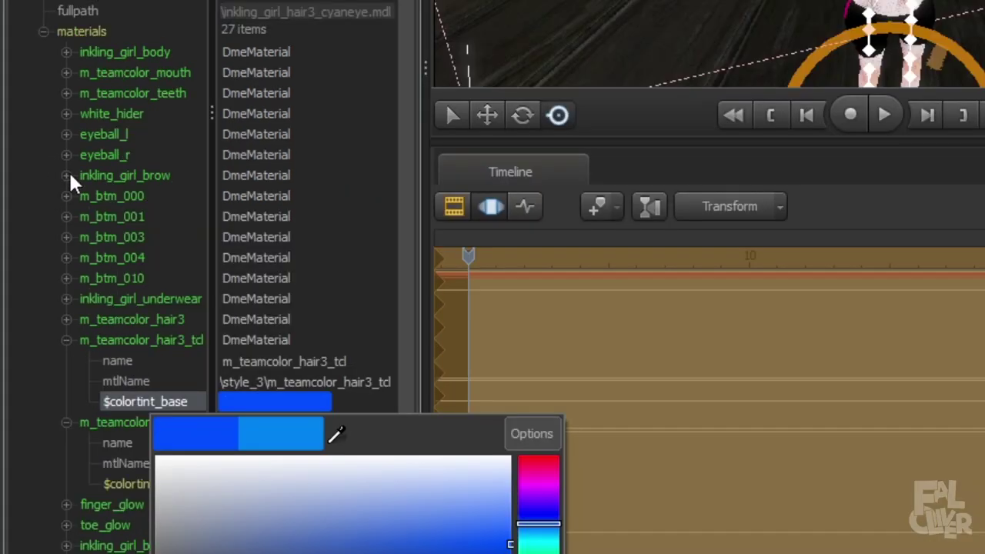
- Expand the inkling_girl_brow material and paste the copied blue into its $colortint_base
{"action": "left_click", "coordinate": [66, 175]}
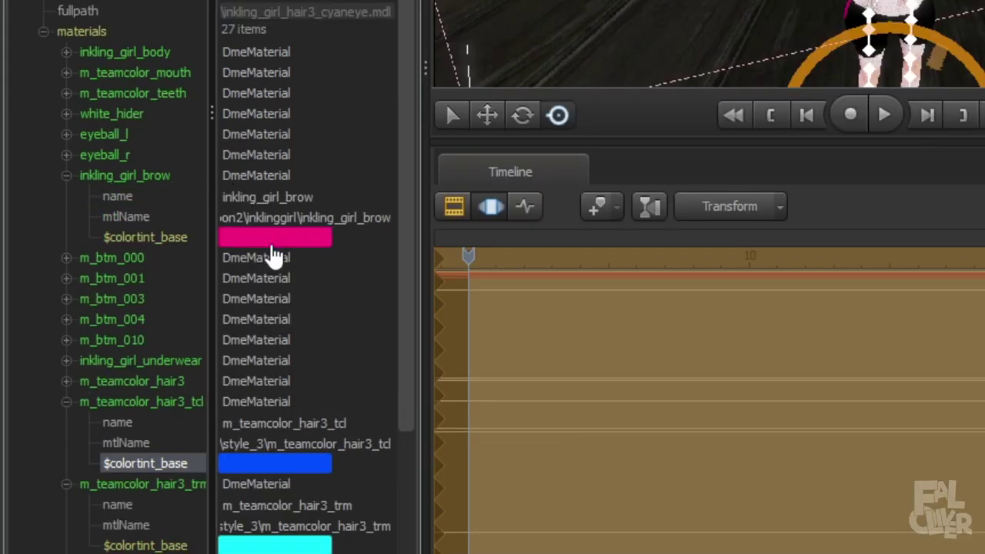
{"action": "left_click", "coordinate": [229, 239]}
{"action": "right_click", "coordinate": [102, 353]}
{"action": "left_click", "coordinate": [123, 363]}
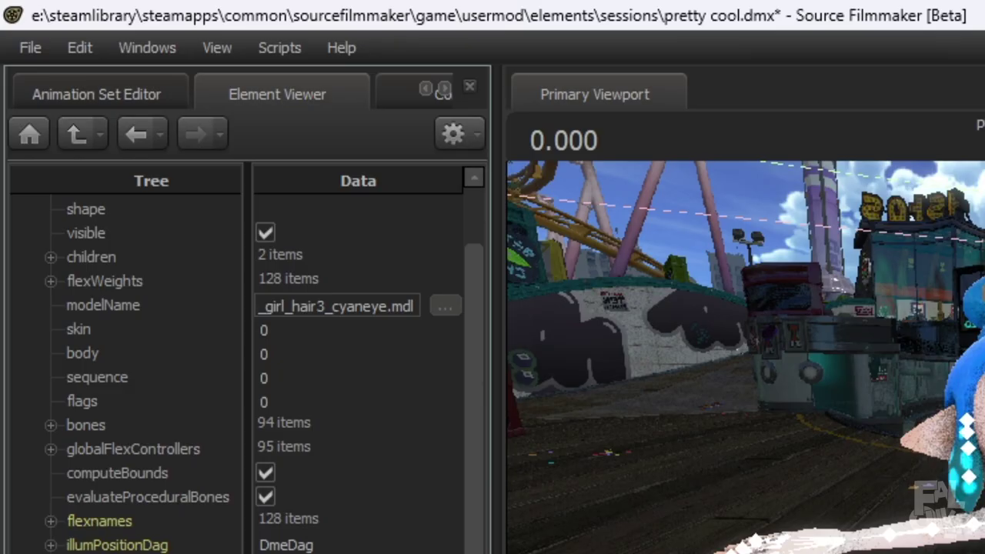
- Return to the Animation Set Editor, start adding a model animation set and filter the model files by "sp3 hair"
{"action": "left_click", "coordinate": [84, 92]}
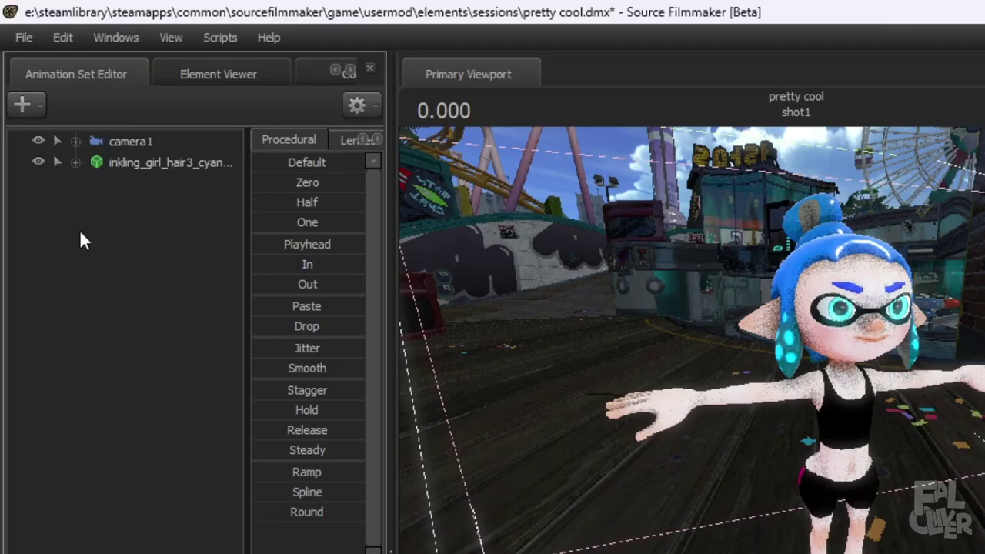
{"action": "left_click", "coordinate": [23, 104]}
{"action": "left_click", "coordinate": [98, 168]}
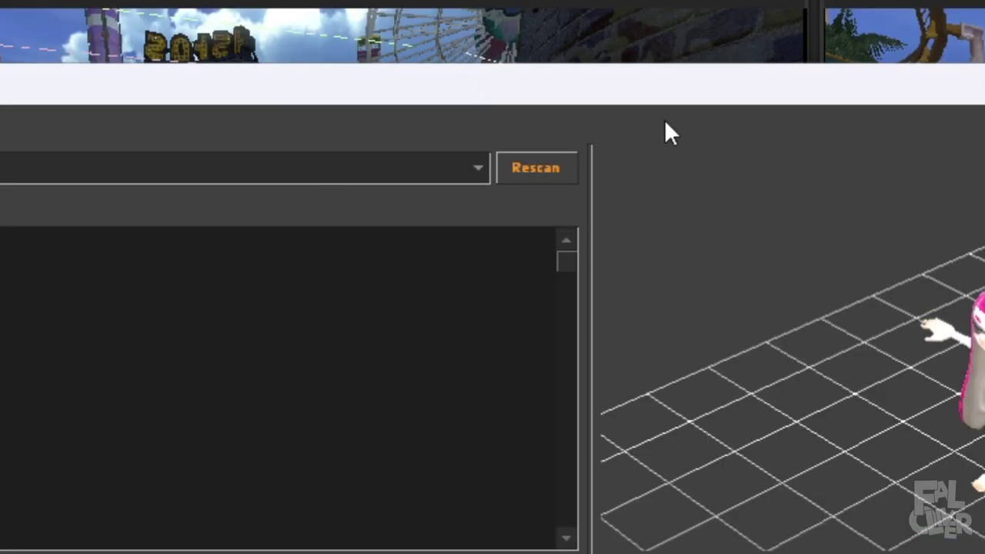
{"action": "type", "text": "sp3 hair"}
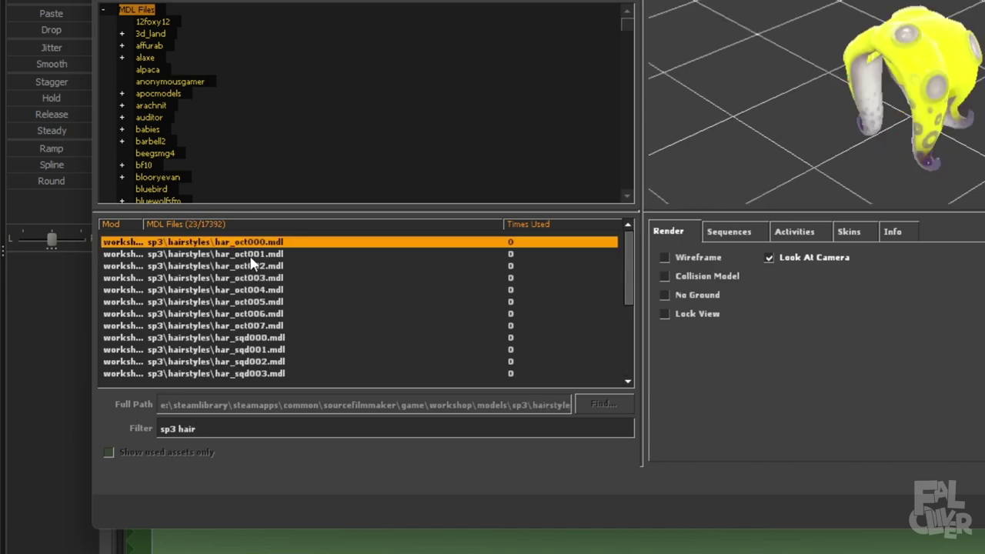
- Preview the hairstyle models in the filtered list one after another
{"action": "scroll", "coordinate": [252, 255], "scroll_direction": "down", "scroll_amount": 1}
{"action": "key", "text": "Down"}
{"action": "key", "text": "Down"}
{"action": "key", "text": "Down"}
{"action": "key", "text": "Down"}
{"action": "key", "text": "Down"}
{"action": "key", "text": "Down"}
{"action": "key", "text": "Down"}
{"action": "key", "text": "Down"}
{"action": "key", "text": "Down"}
{"action": "key", "text": "Down"}
{"action": "key", "text": "Down"}
{"action": "key", "text": "Down"}
{"action": "key", "text": "Down"}
{"action": "key", "text": "Down"}
{"action": "key", "text": "Down"}
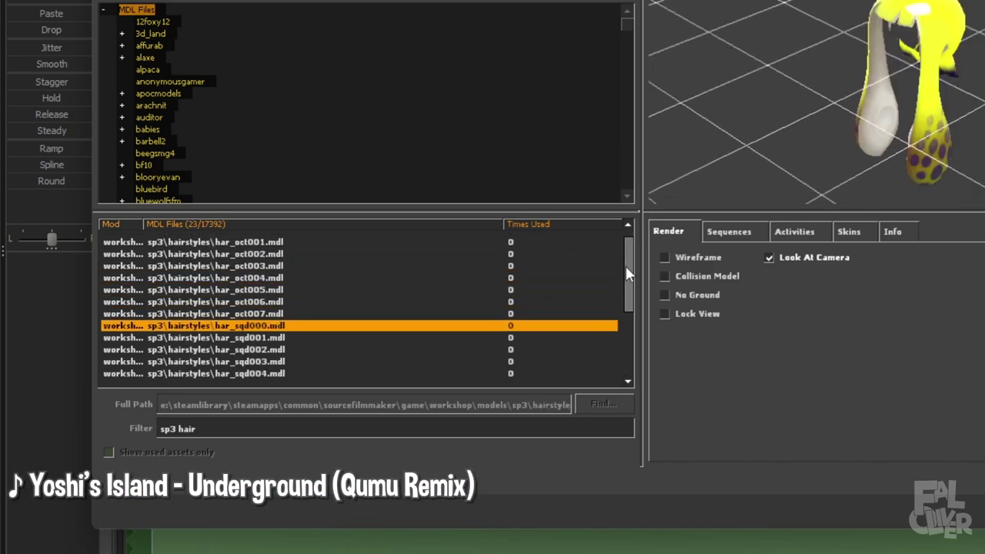
- Search the model files for "splat" and for "sp3 inkling" to look through the Splatoon models
{"action": "double_click", "coordinate": [238, 428]}
{"action": "key", "text": "BackSpace"}
{"action": "key", "text": "BackSpace"}
{"action": "key", "text": "BackSpace"}
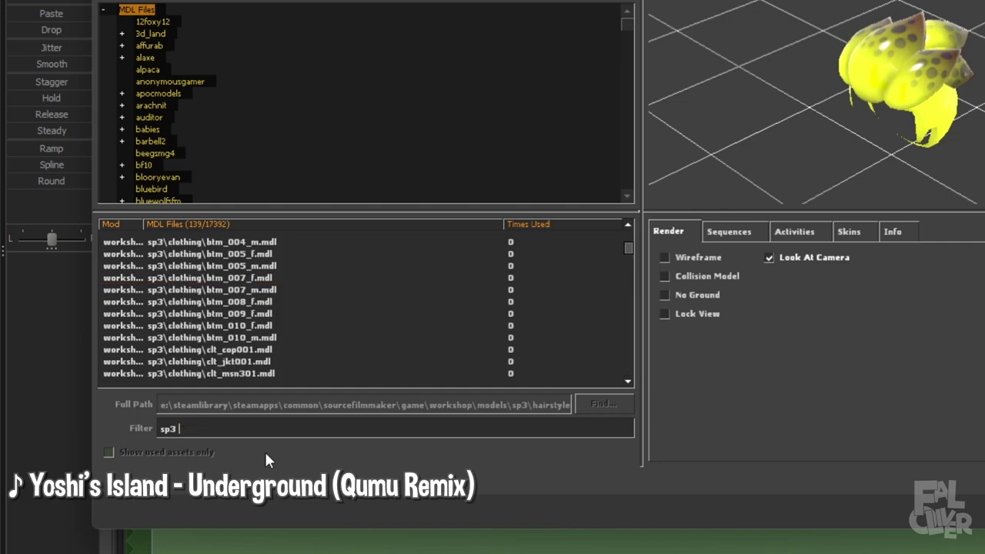
{"action": "type", "text": "latoo"}
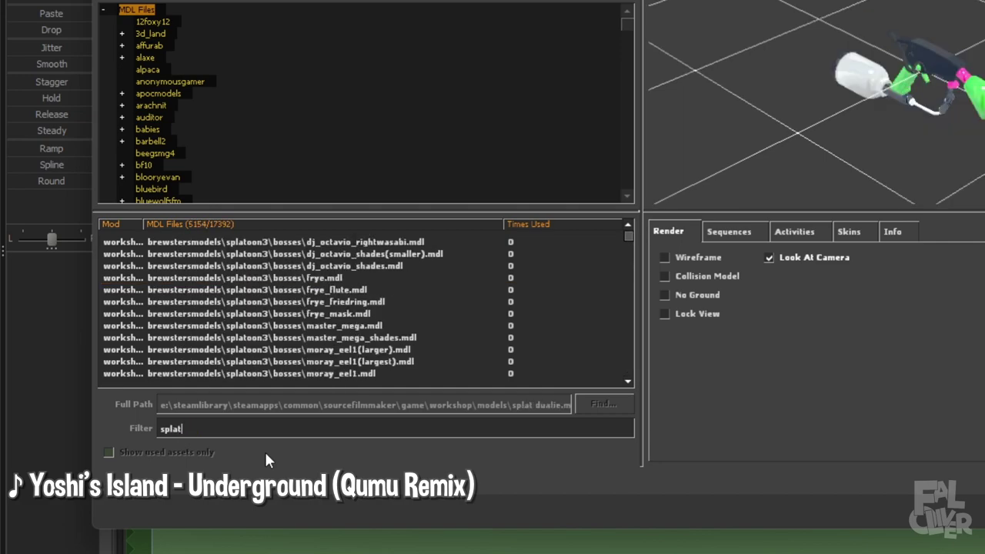
{"action": "double_click", "coordinate": [321, 422]}
{"action": "key", "text": "BackSpace"}
{"action": "type", "text": "sp3 inkling"}
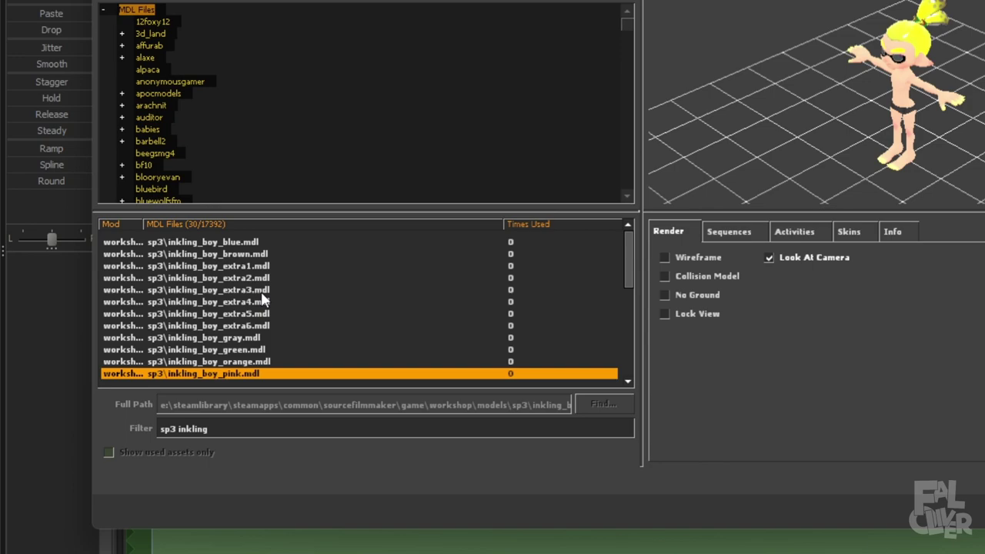
- Filter the model files by "sp3 hair", preview a few hairstyles and load har_sqd012.mdl into the session
{"action": "double_click", "coordinate": [263, 433]}
{"action": "key", "text": "BackSpace"}
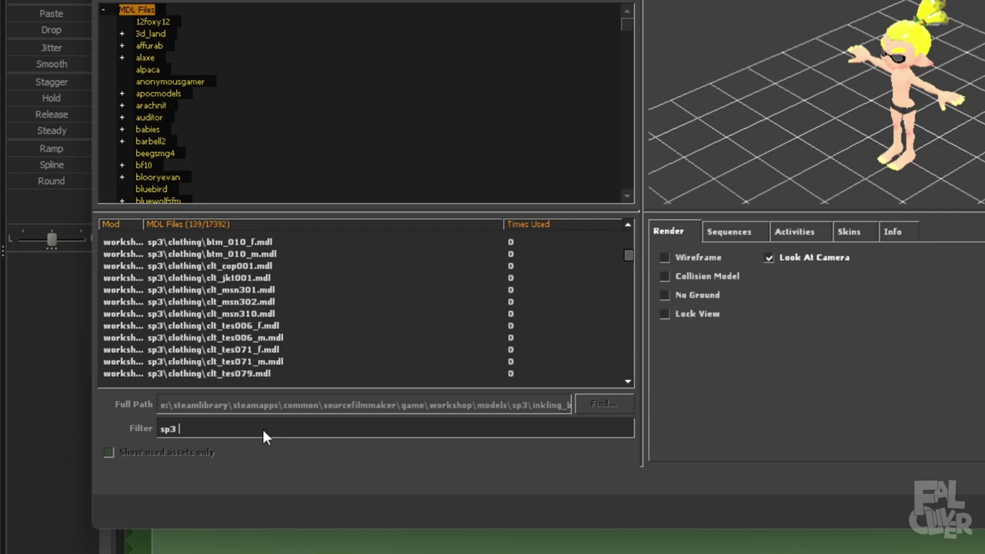
{"action": "type", "text": "hair"}
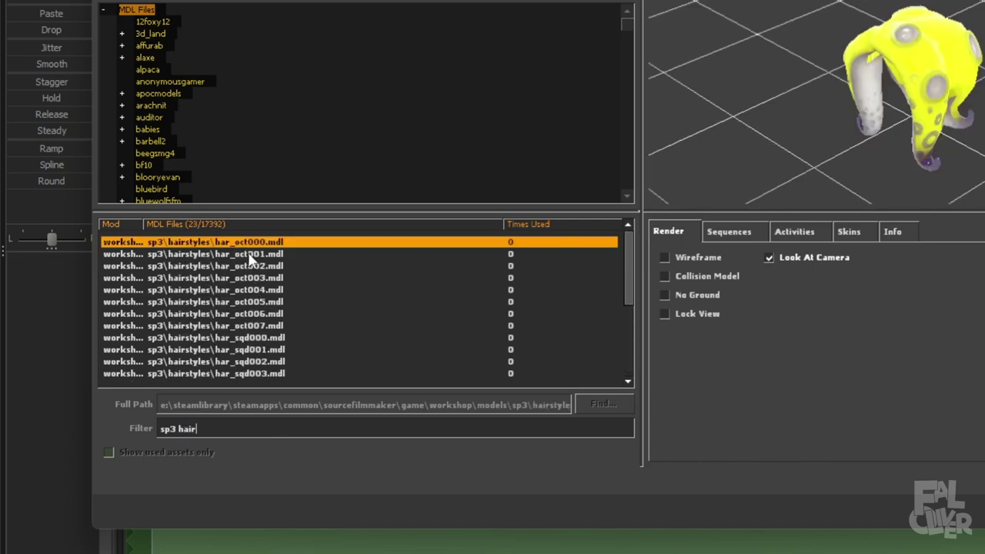
{"action": "left_click", "coordinate": [249, 255]}
{"action": "scroll", "coordinate": [254, 273], "scroll_direction": "down", "scroll_amount": 3}
{"action": "left_click", "coordinate": [260, 279]}
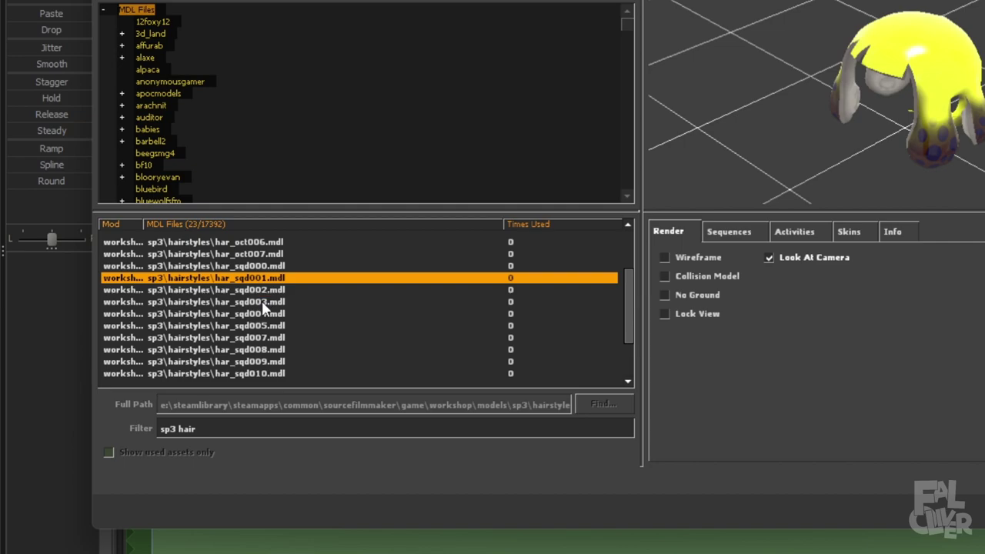
{"action": "scroll", "coordinate": [261, 300], "scroll_direction": "down", "scroll_amount": 1}
{"action": "left_click", "coordinate": [261, 313]}
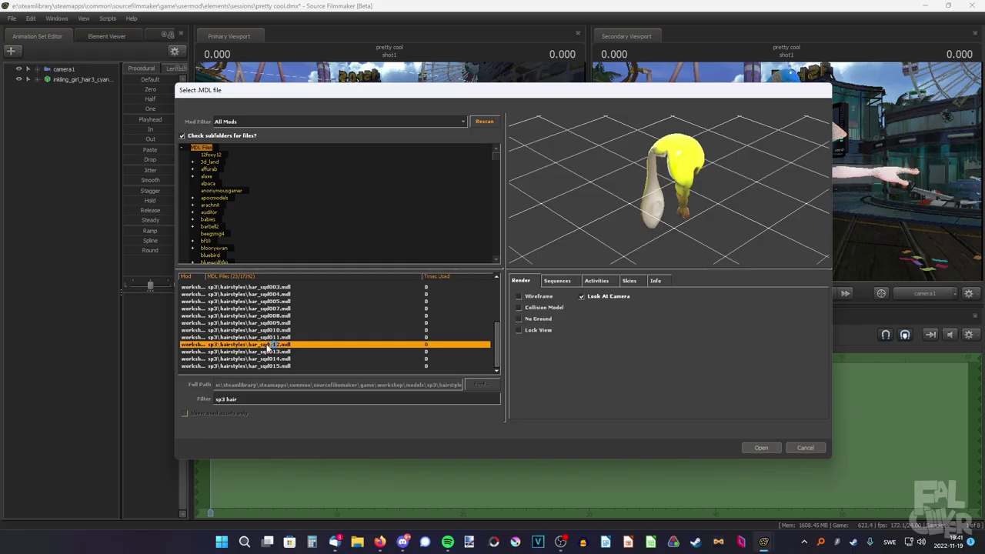
{"action": "double_click", "coordinate": [267, 346]}
- Set the Inkling's HairStyle body group to <none>
{"action": "left_click_drag", "start_coordinate": [359, 189], "coordinate": [312, 145]}
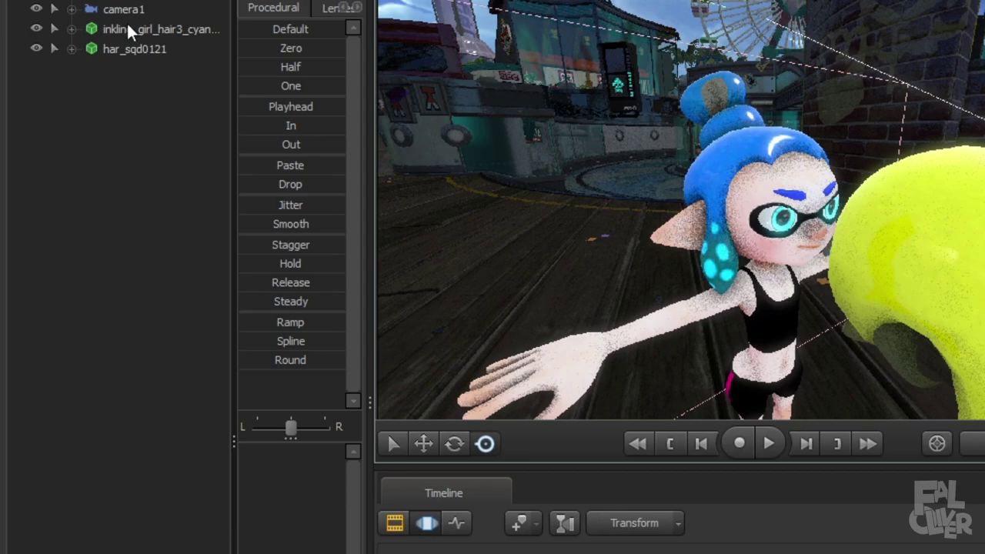
{"action": "right_click", "coordinate": [126, 23]}
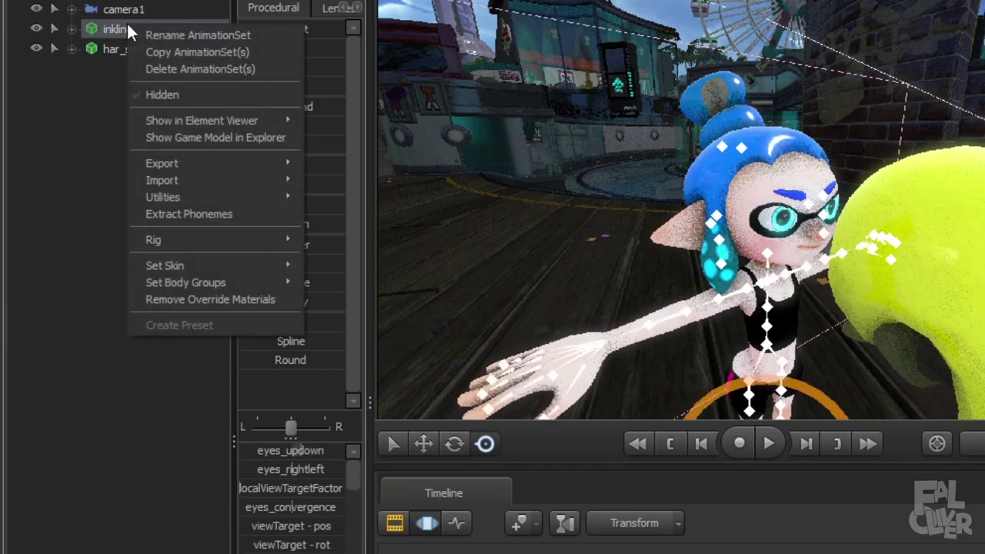
{"action": "mouse_move", "coordinate": [185, 283]}
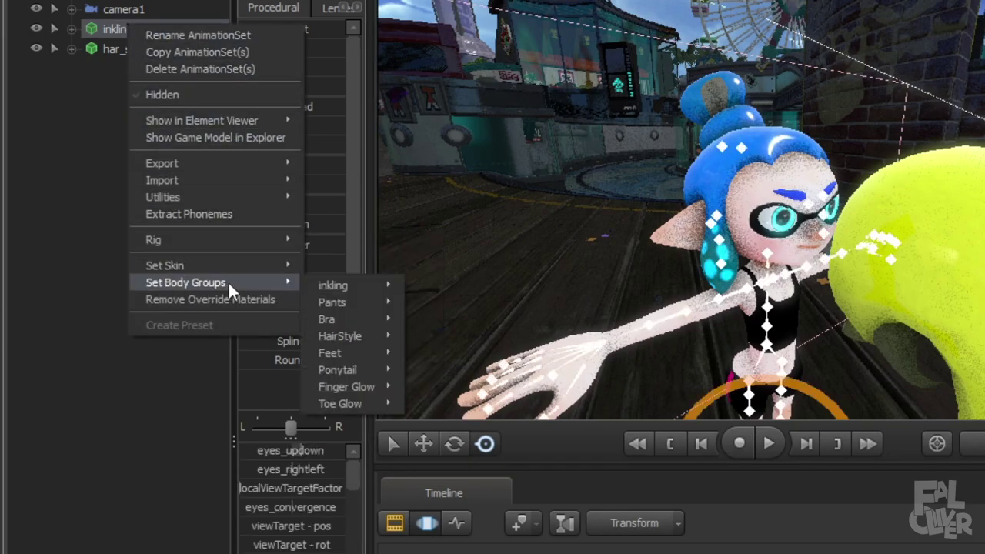
{"action": "mouse_move", "coordinate": [361, 334]}
{"action": "left_click", "coordinate": [455, 354]}
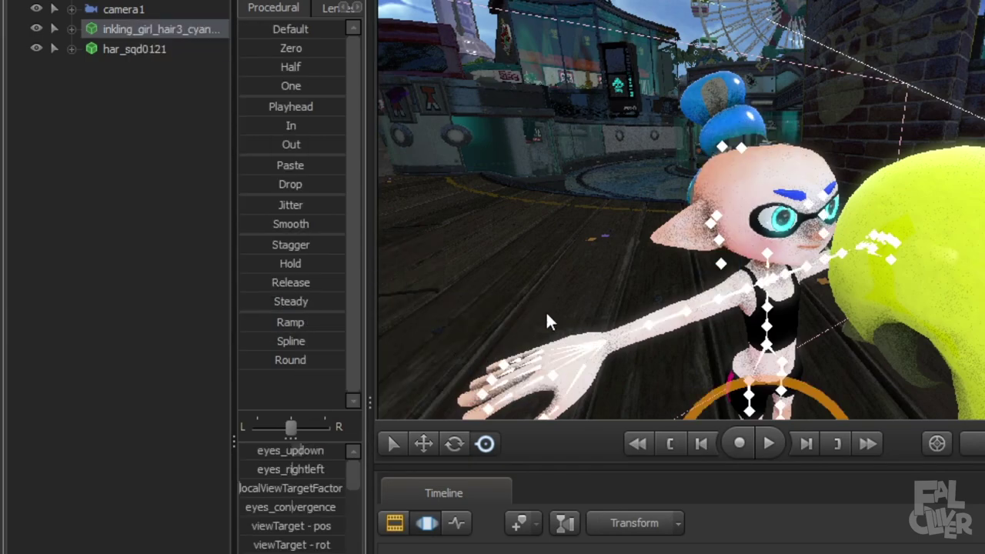
- Set the Inkling's Ponytail body group to <none>
{"action": "left_click_drag", "start_coordinate": [483, 231], "coordinate": [592, 240]}
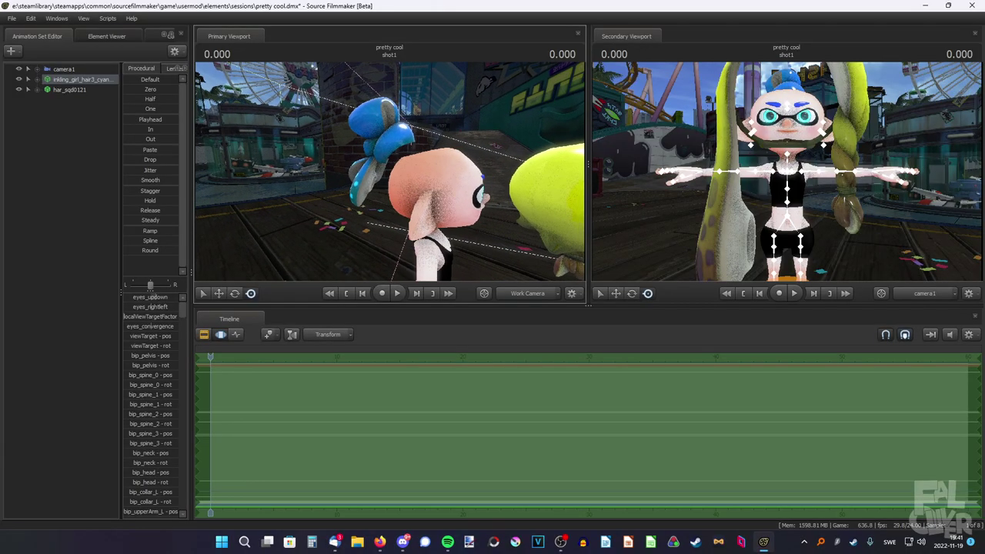
{"action": "right_click", "coordinate": [79, 80]}
{"action": "mouse_move", "coordinate": [108, 211]}
{"action": "mouse_move", "coordinate": [192, 257]}
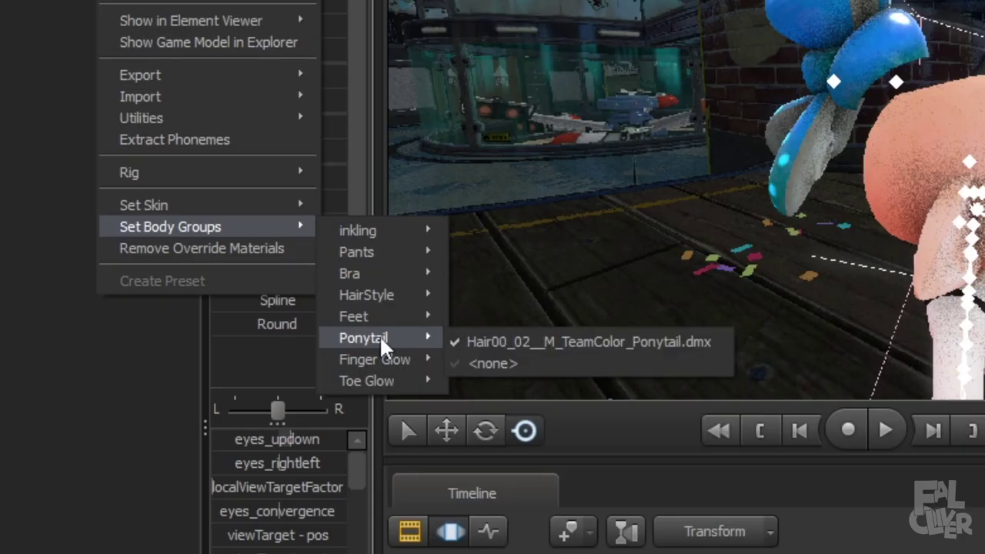
{"action": "left_click", "coordinate": [496, 363]}
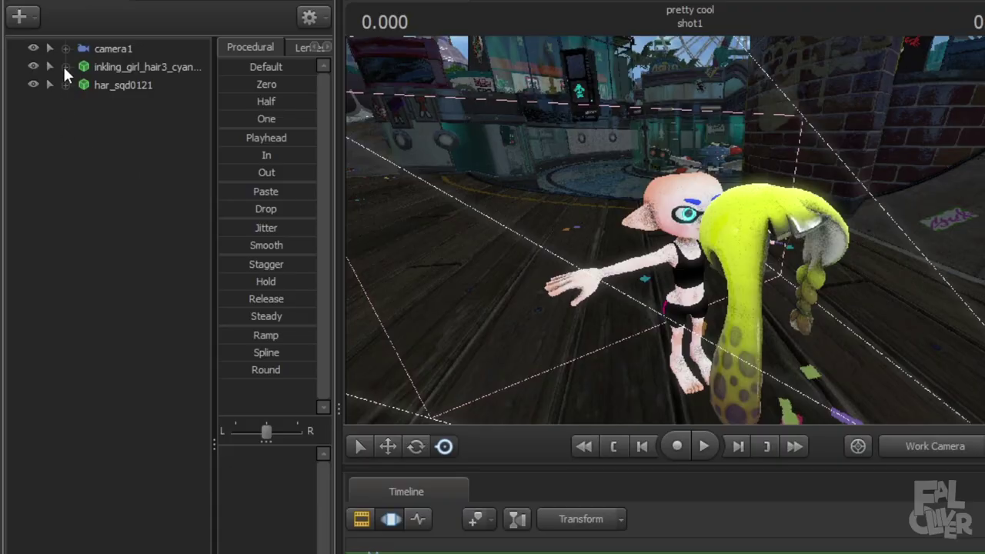
- Expand the bone groups of both models and lock the hair's Head_Root to the Inkling's bip_head
{"action": "left_click", "coordinate": [64, 66]}
{"action": "left_click", "coordinate": [65, 194]}
{"action": "left_click", "coordinate": [83, 104]}
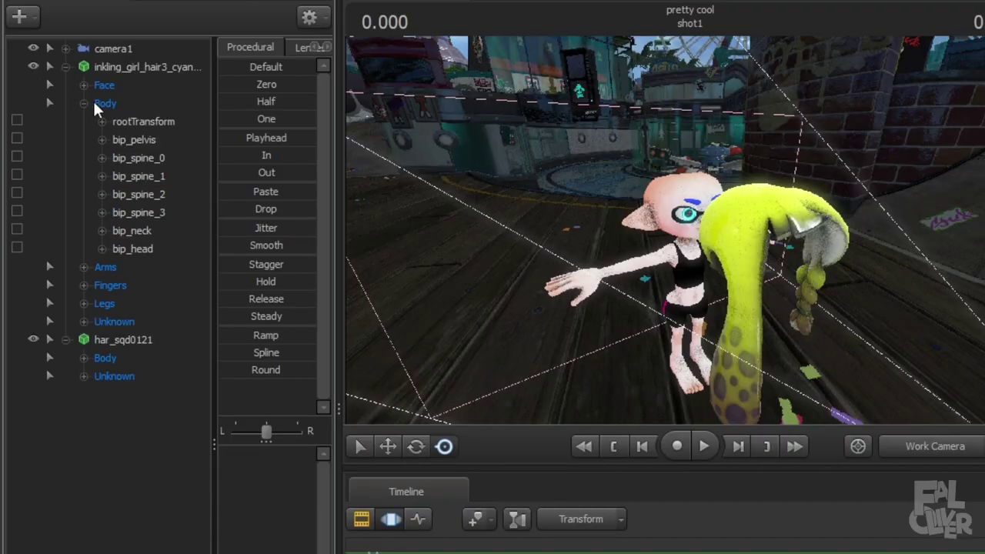
{"action": "left_click", "coordinate": [83, 376]}
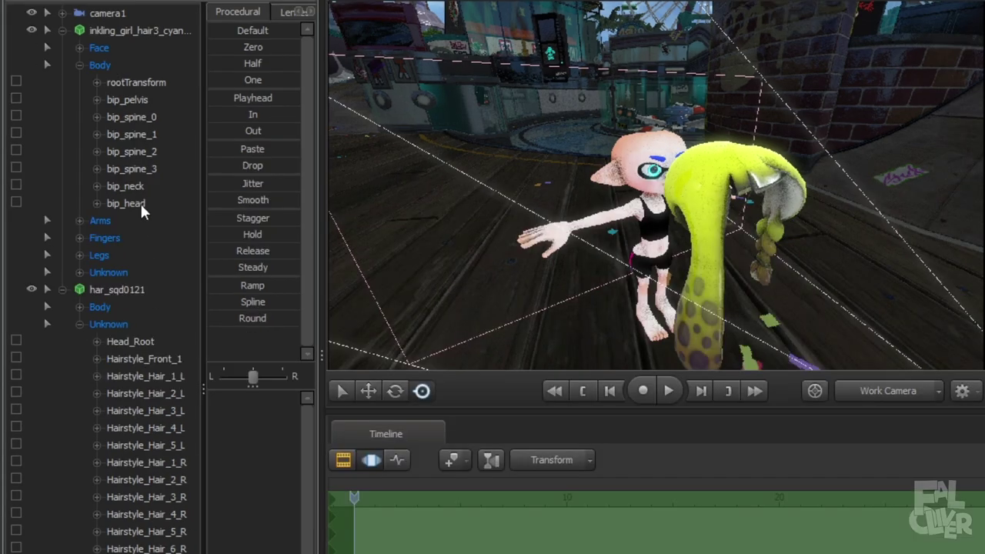
{"action": "left_click_drag", "start_coordinate": [119, 206], "coordinate": [119, 348]}
- Select the hair's Head_Root and apply the Zero preset fully to snap it to the Inkling's head
{"action": "left_click", "coordinate": [118, 344]}
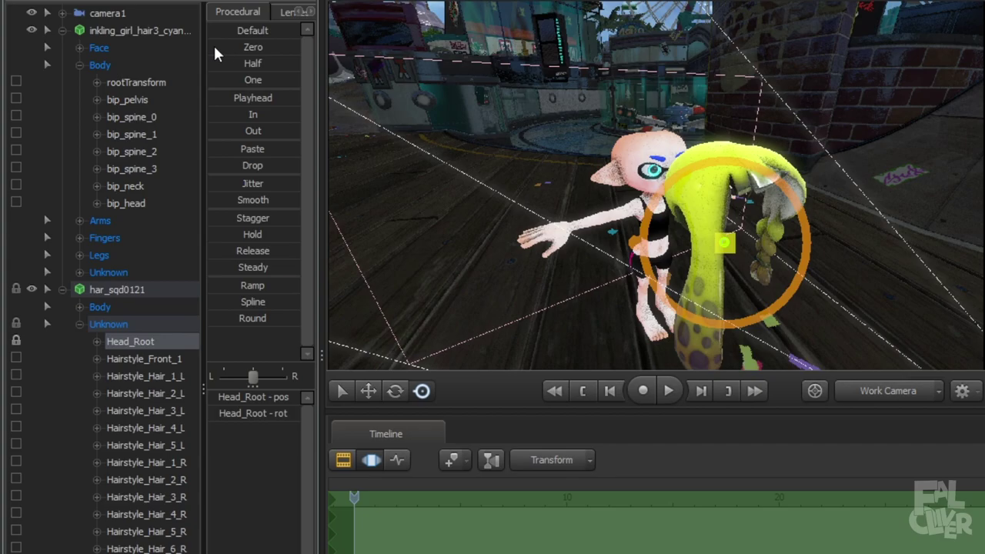
{"action": "left_click_drag", "start_coordinate": [216, 47], "coordinate": [247, 48]}
{"action": "left_click_drag", "start_coordinate": [246, 47], "coordinate": [297, 47]}
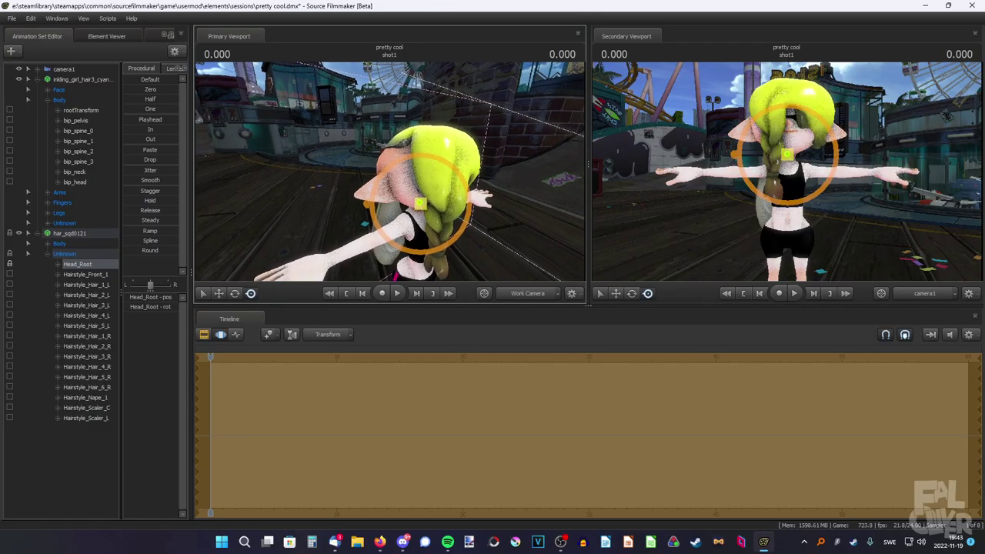
- Rotate the hair's Head_Root about its vertical axis until the hairstyle faces forward on the Inkling's head
{"action": "left_click_drag", "start_coordinate": [390, 172], "coordinate": [425, 182]}
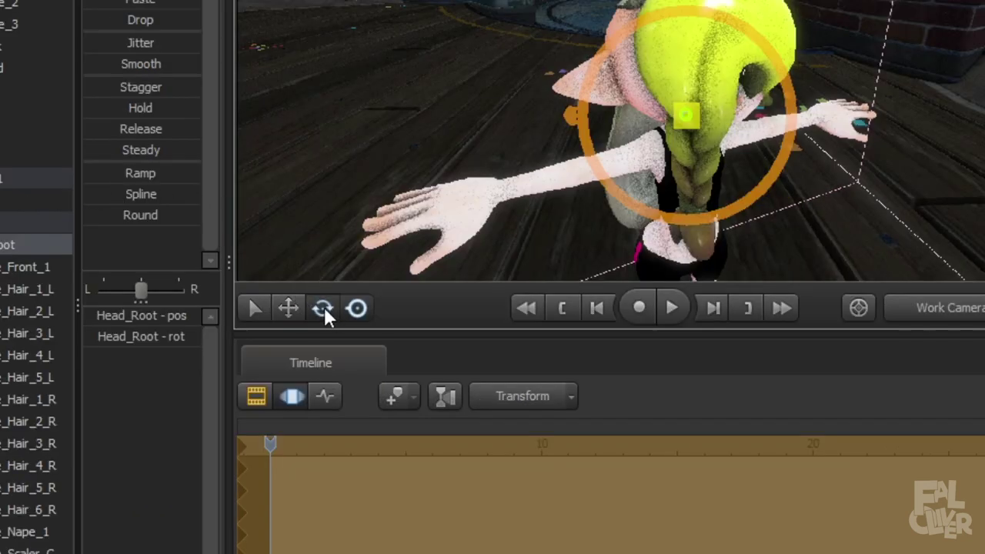
{"action": "left_click", "coordinate": [324, 310]}
{"action": "mouse_move", "coordinate": [649, 142]}
{"action": "left_mouse_down"}
{"action": "mouse_move", "coordinate": [660, 147]}
{"action": "mouse_move", "coordinate": [649, 141]}
{"action": "left_mouse_up"}
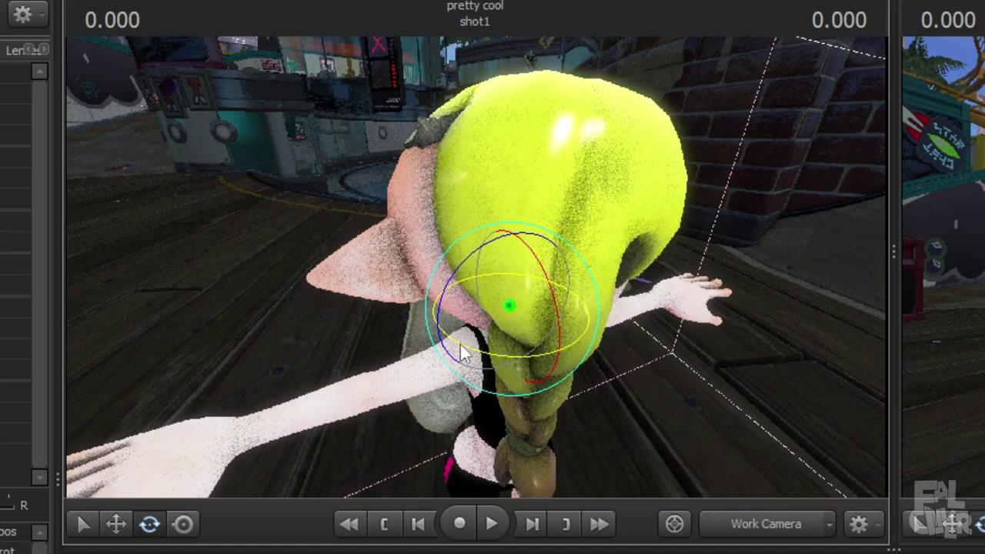
{"action": "left_click_drag", "start_coordinate": [462, 352], "coordinate": [565, 350]}
{"action": "left_click_drag", "start_coordinate": [566, 350], "coordinate": [511, 352]}
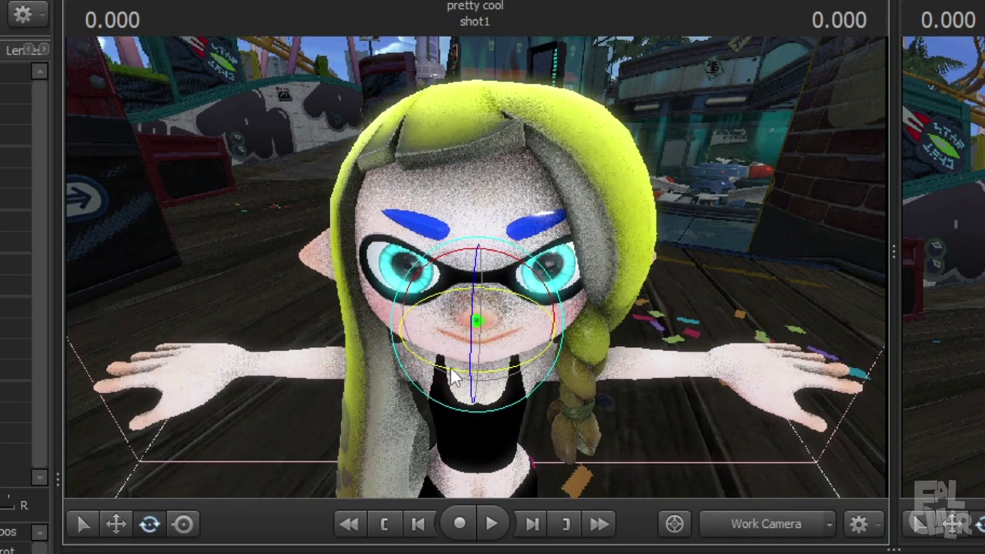
{"action": "left_click_drag", "start_coordinate": [452, 370], "coordinate": [454, 369]}
{"action": "mouse_move", "coordinate": [315, 357]}
{"action": "left_mouse_down"}
{"action": "mouse_move", "coordinate": [317, 378]}
{"action": "mouse_move", "coordinate": [315, 319]}
{"action": "mouse_move", "coordinate": [317, 342]}
{"action": "left_mouse_up"}
{"action": "key", "text": "w"}
{"action": "key", "text": "s"}
{"action": "scroll", "coordinate": [477, 267], "scroll_direction": "up", "scroll_amount": 3}
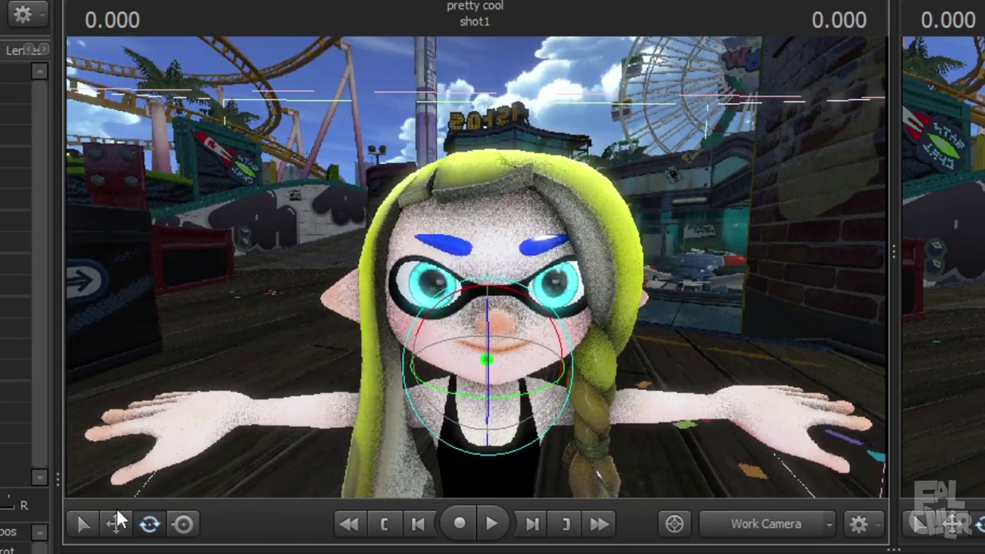
- Move the hair's Head_Root slightly along its vertical axis to fit the hairstyle on the Inkling's head
{"action": "left_click", "coordinate": [116, 524]}
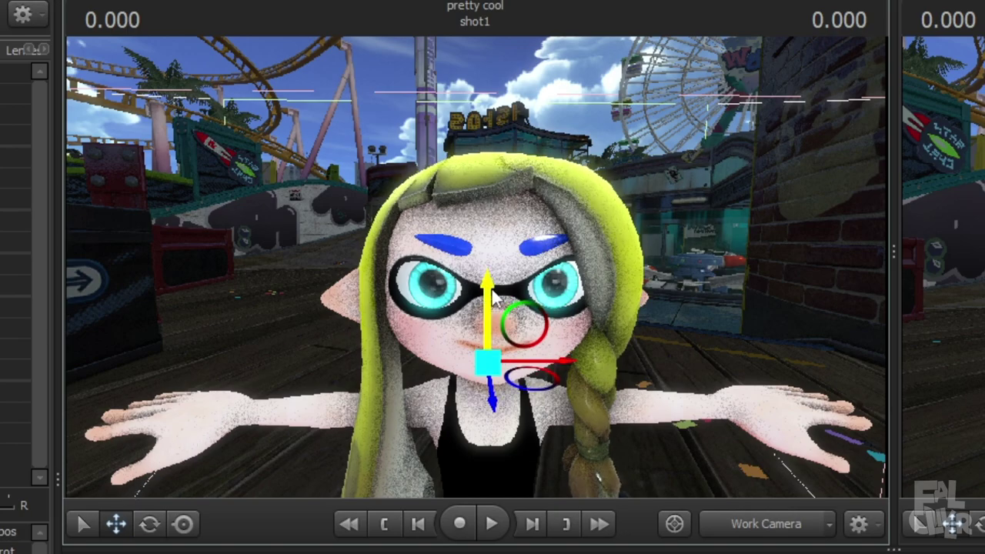
{"action": "key", "text": "w"}
{"action": "left_click_drag", "start_coordinate": [539, 324], "coordinate": [562, 346]}
{"action": "key", "text": "s"}
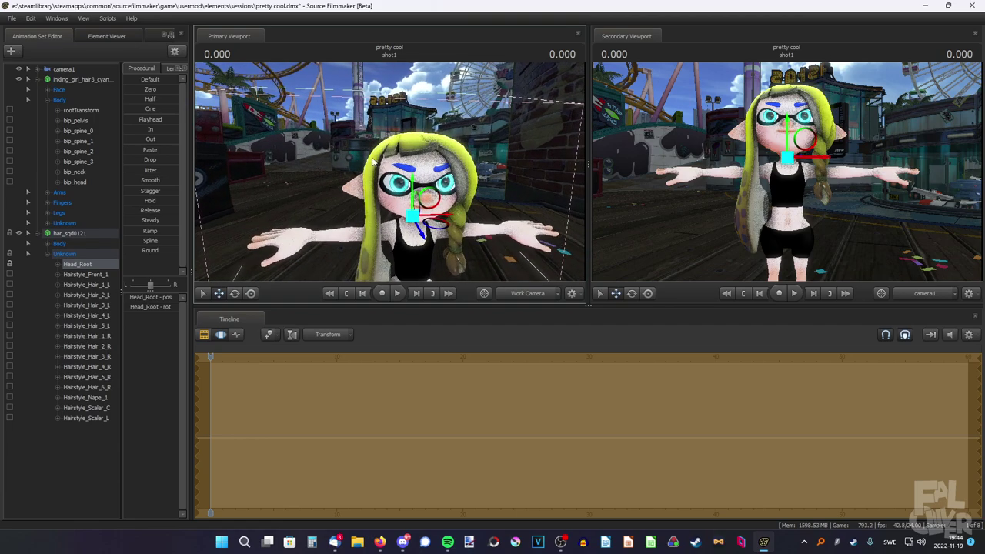
- Try shifting the hair's Head_Root from behind the head and undo that move
{"action": "left_click_drag", "start_coordinate": [351, 167], "coordinate": [461, 150]}
{"action": "key", "text": "s"}
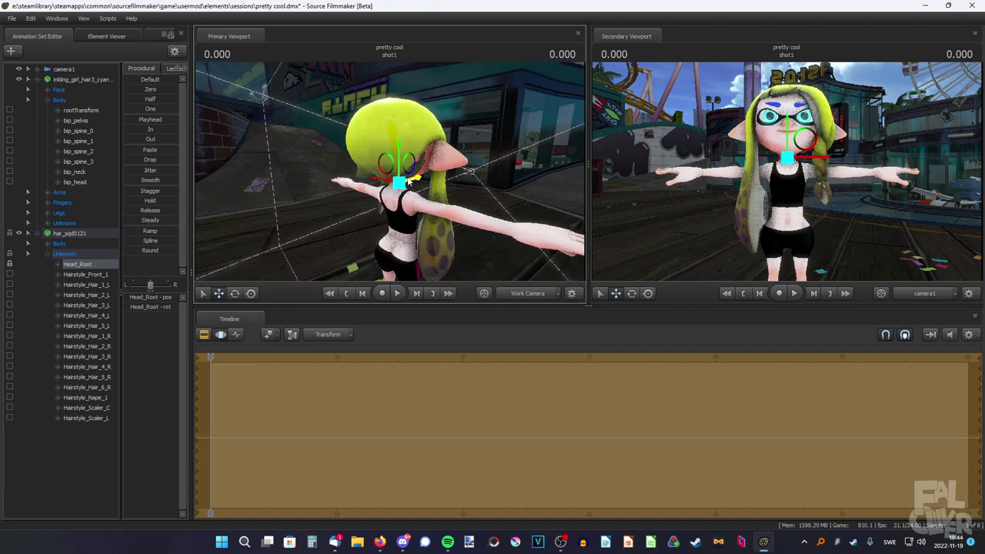
{"action": "left_click_drag", "start_coordinate": [409, 181], "coordinate": [333, 171]}
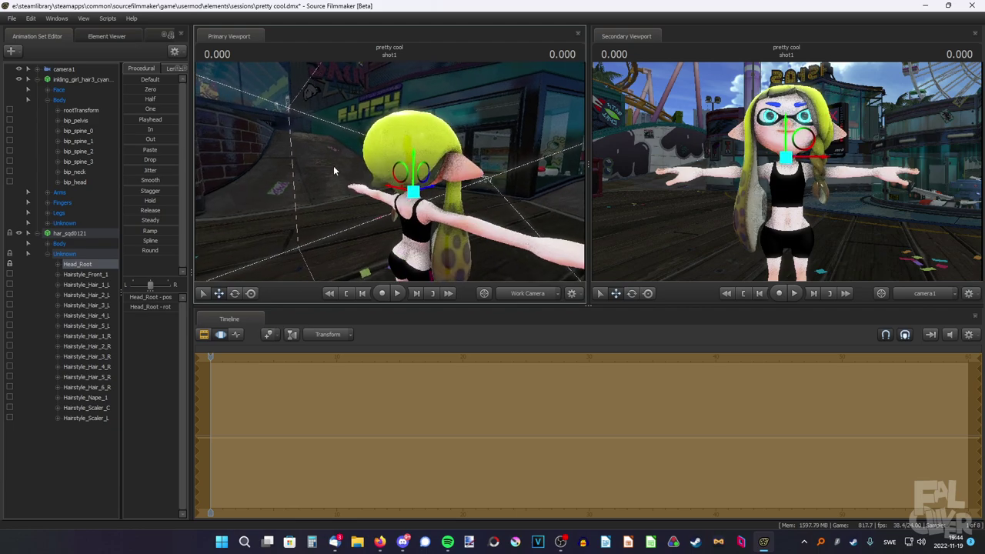
{"action": "key", "text": "ctrl+z"}
{"action": "left_click_drag", "start_coordinate": [334, 164], "coordinate": [348, 164]}
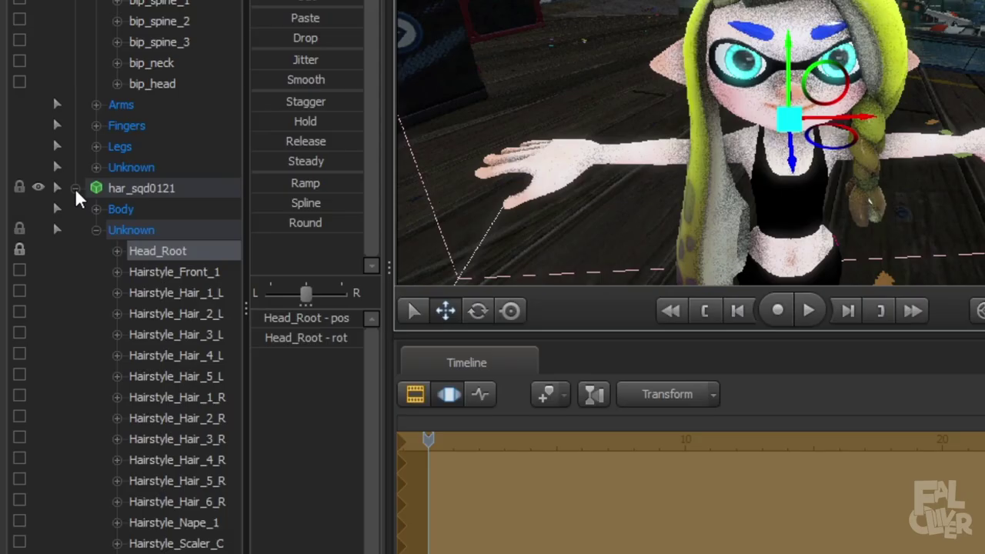
- Add override materials to har_sqd0121 and open its model's materials list in the Element Viewer
{"action": "left_click", "coordinate": [75, 188]}
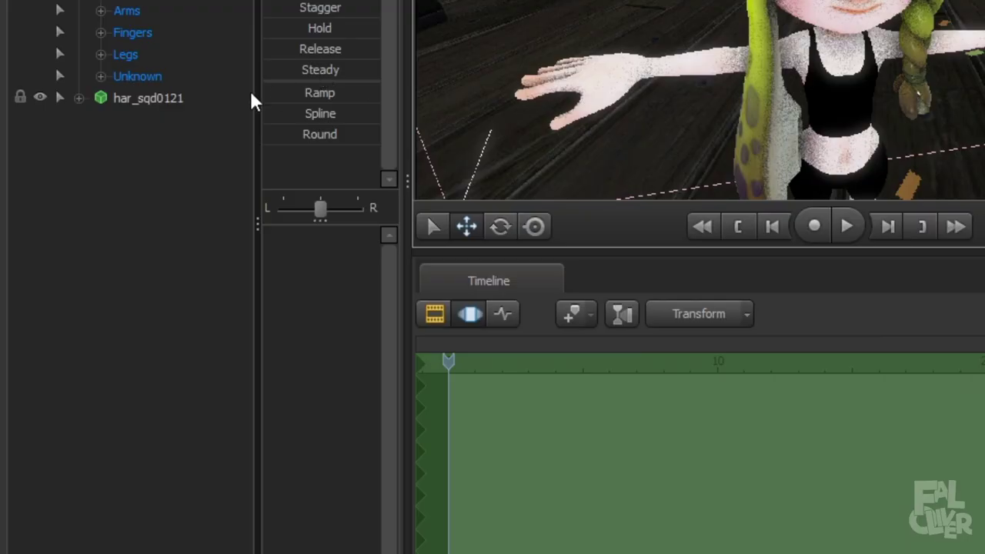
{"action": "right_click", "coordinate": [137, 97]}
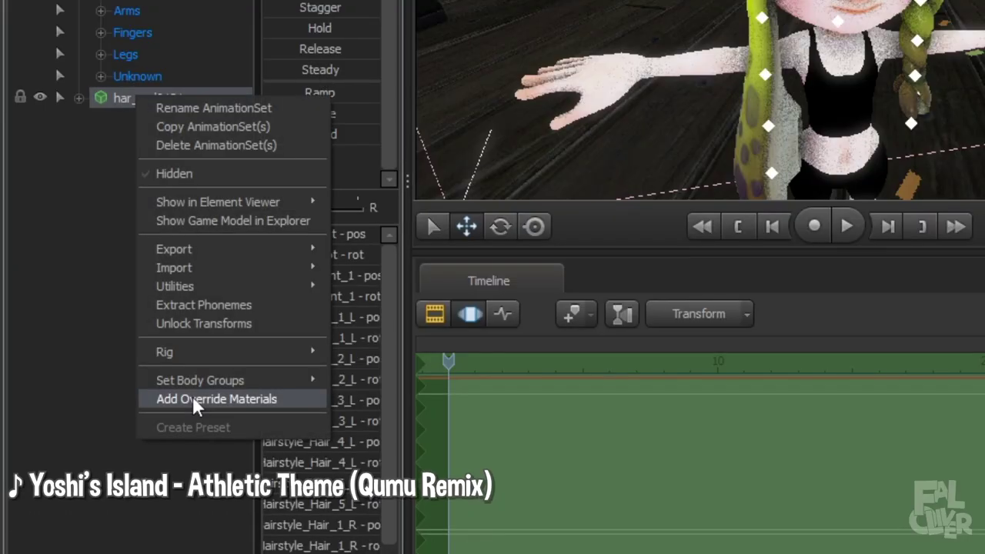
{"action": "left_click", "coordinate": [193, 396]}
{"action": "right_click", "coordinate": [123, 99]}
{"action": "mouse_move", "coordinate": [159, 204]}
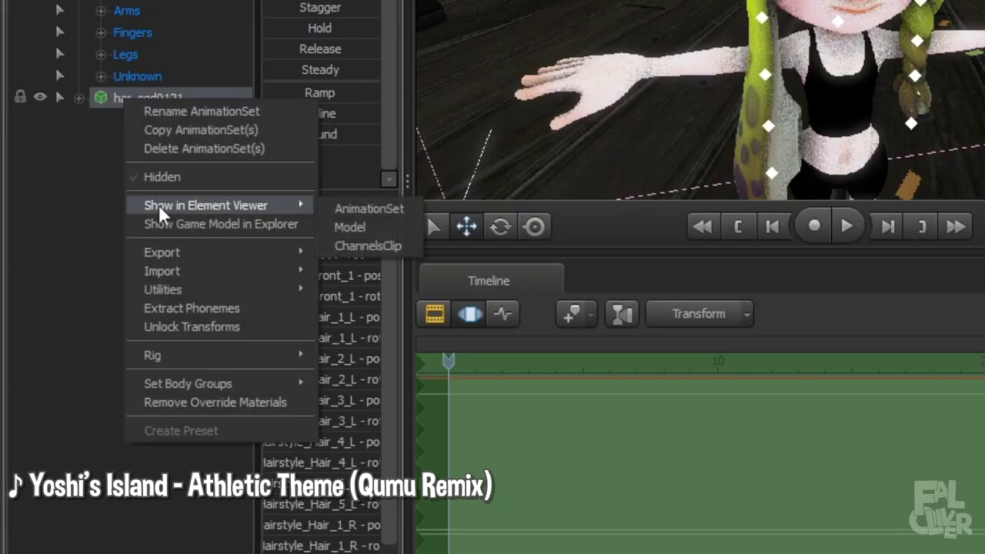
{"action": "left_click", "coordinate": [351, 226]}
{"action": "left_click", "coordinate": [34, 144]}
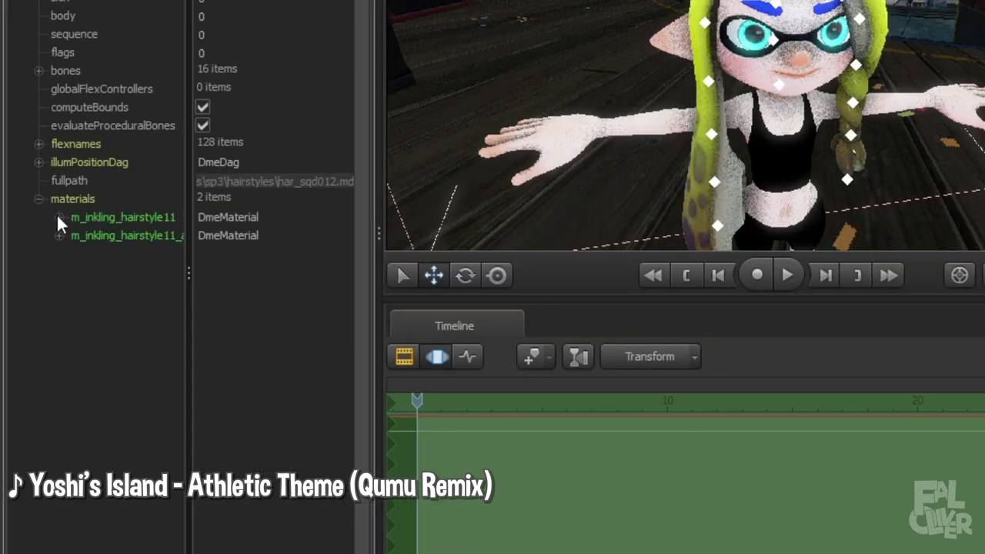
- Set the $colortint_base of the hair's m_inkling_hairstyle11 material to blue
{"action": "left_click", "coordinate": [59, 218]}
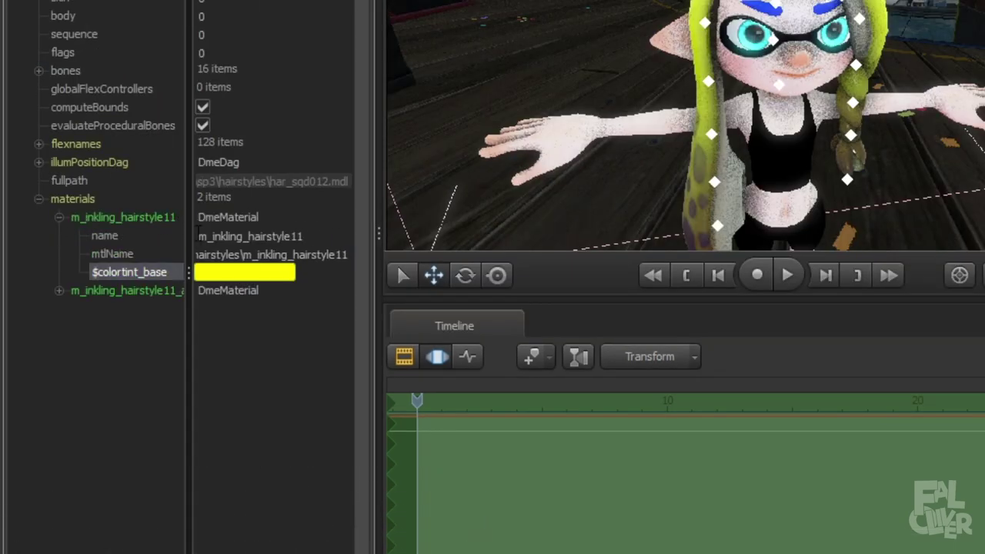
{"action": "right_click", "coordinate": [207, 273]}
{"action": "left_click", "coordinate": [268, 309]}
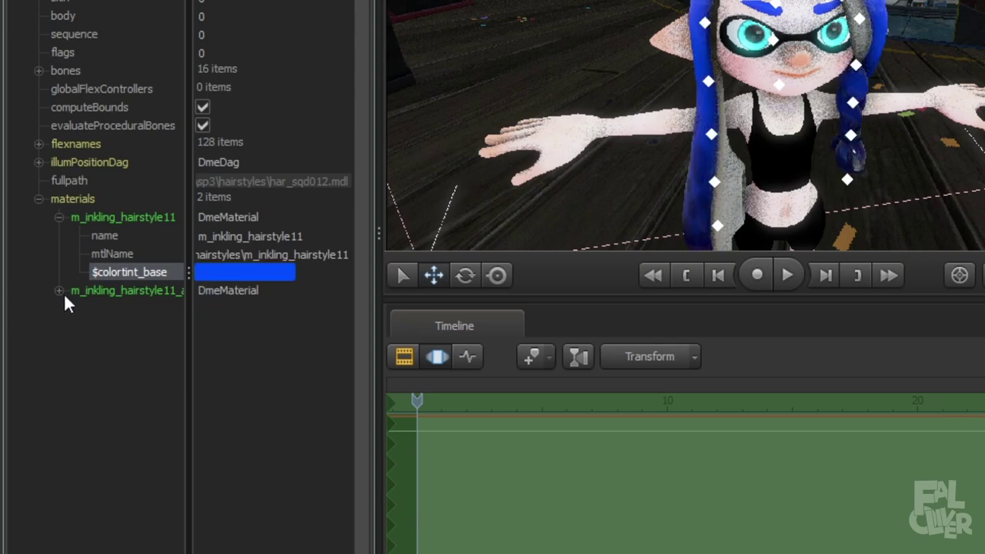
- Set the $colortint_base of the hair's m_inkling_hairstyle11_add material to a dark blue
{"action": "left_click", "coordinate": [59, 291]}
{"action": "left_click", "coordinate": [243, 346]}
{"action": "left_click", "coordinate": [480, 444]}
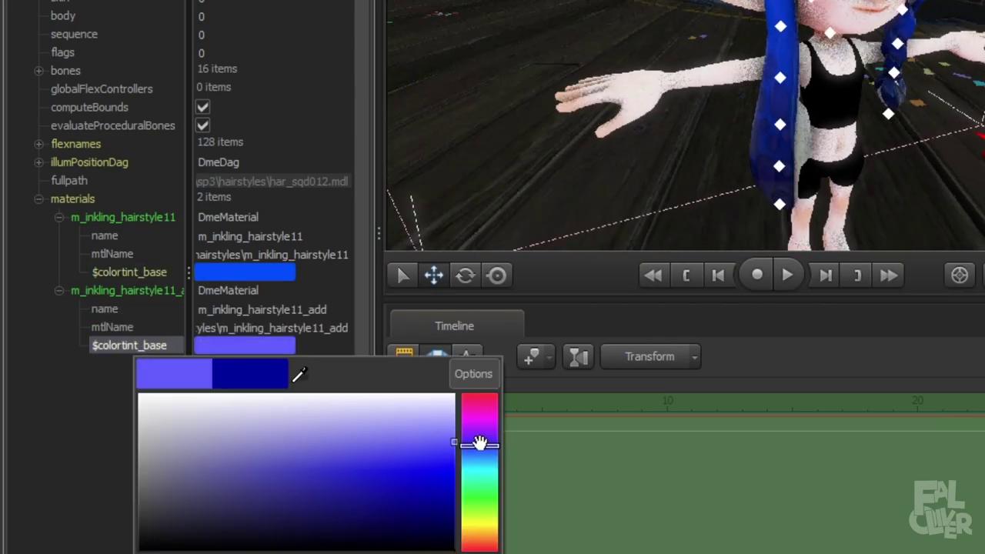
{"action": "mouse_move", "coordinate": [479, 444]}
{"action": "left_mouse_down"}
{"action": "mouse_move", "coordinate": [503, 468]}
{"action": "mouse_move", "coordinate": [488, 472]}
{"action": "mouse_move", "coordinate": [486, 460]}
{"action": "left_mouse_up"}
{"action": "left_click", "coordinate": [417, 475]}
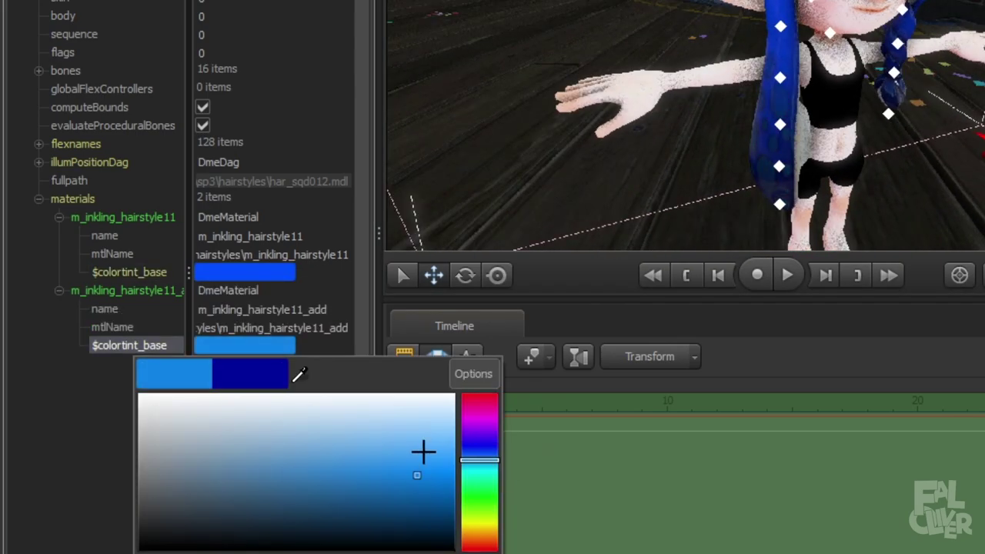
{"action": "mouse_move", "coordinate": [423, 452]}
{"action": "left_mouse_down"}
{"action": "mouse_move", "coordinate": [433, 457]}
{"action": "mouse_move", "coordinate": [428, 512]}
{"action": "left_mouse_up"}
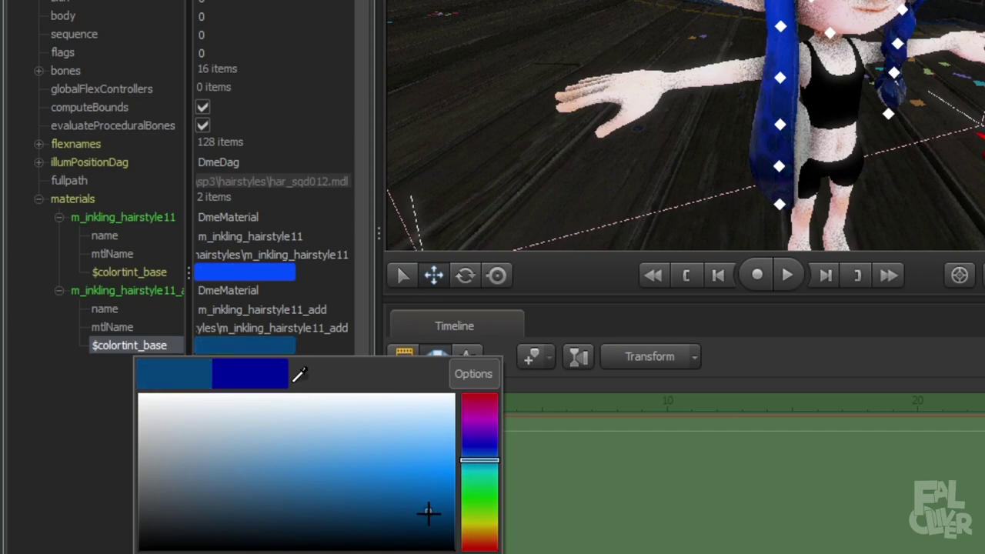
- Change the m_inkling_hairstyle11 $colortint_base to light blue, RGB 0, 166, 255, and copy that colour
{"action": "left_click", "coordinate": [244, 268]}
{"action": "left_click", "coordinate": [245, 272]}
{"action": "left_click", "coordinate": [483, 388]}
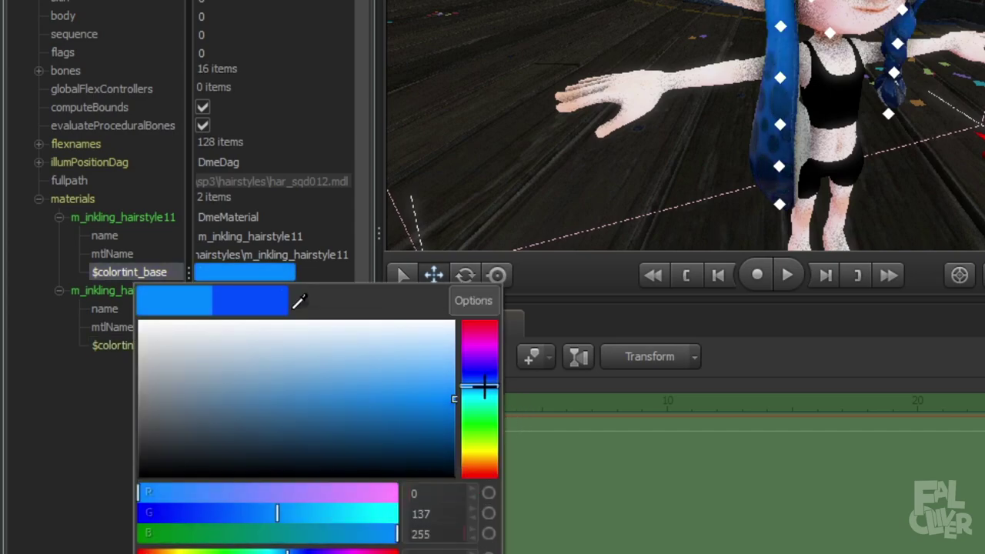
{"action": "left_click_drag", "start_coordinate": [483, 387], "coordinate": [483, 392]}
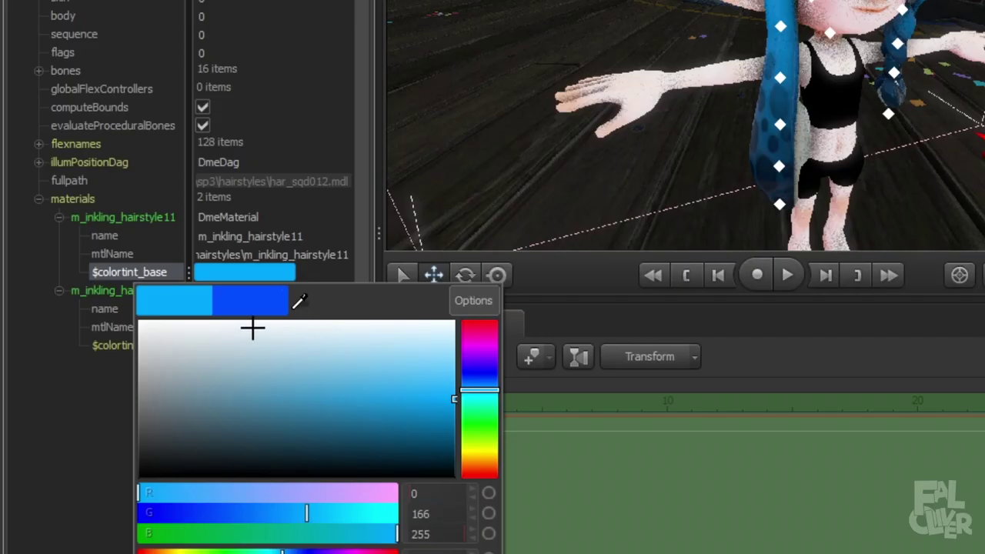
{"action": "right_click", "coordinate": [158, 300]}
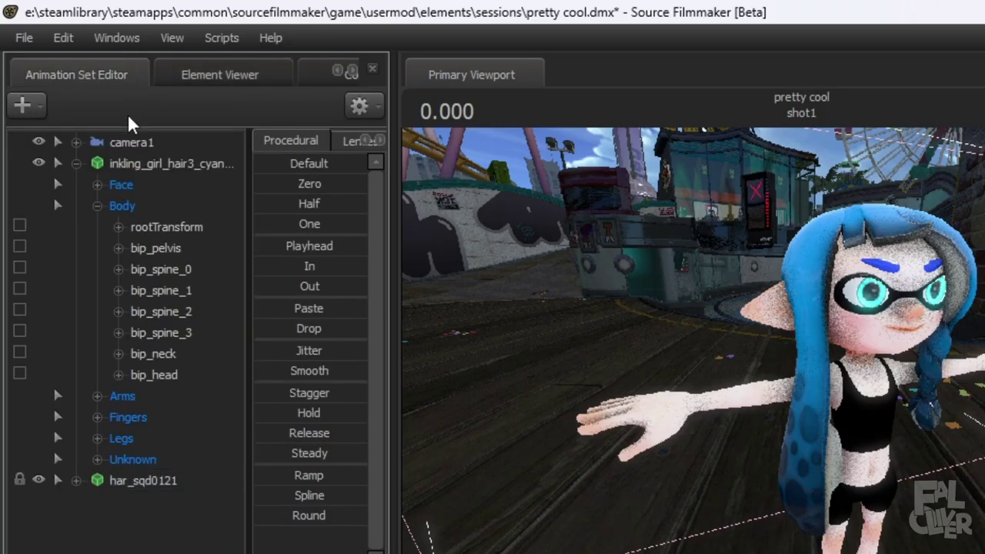
- Show the Inkling girl's model in the Element Viewer and paste the light blue into the inkling_girl_brow material's $colortint_base
{"action": "right_click", "coordinate": [134, 163]}
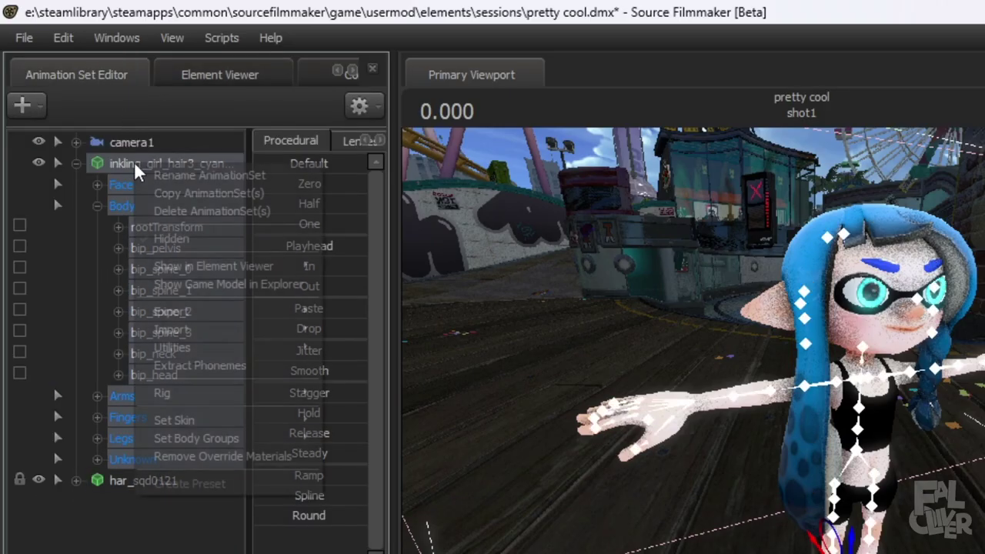
{"action": "mouse_move", "coordinate": [193, 266]}
{"action": "left_click", "coordinate": [353, 286]}
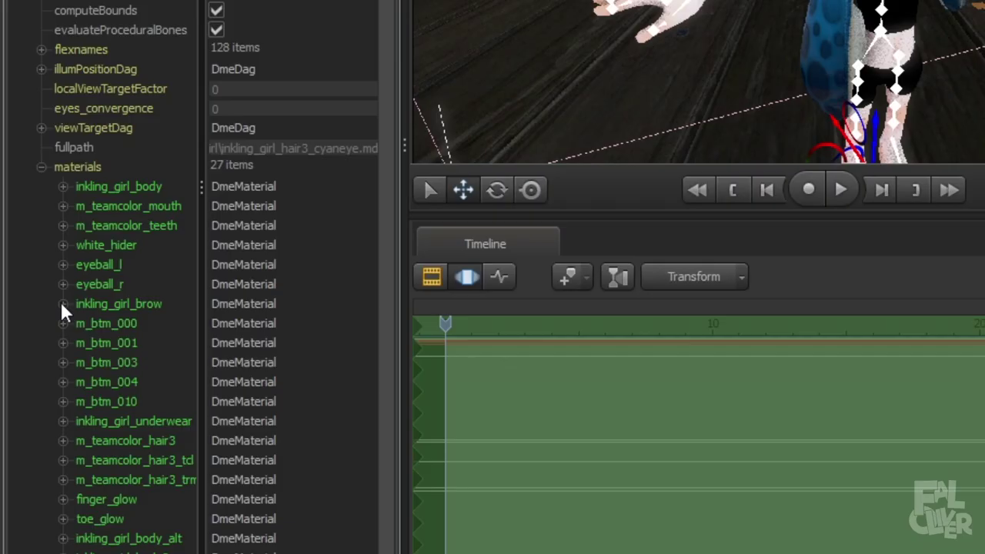
{"action": "left_click", "coordinate": [29, 347]}
{"action": "right_click", "coordinate": [106, 375]}
{"action": "left_click", "coordinate": [254, 397]}
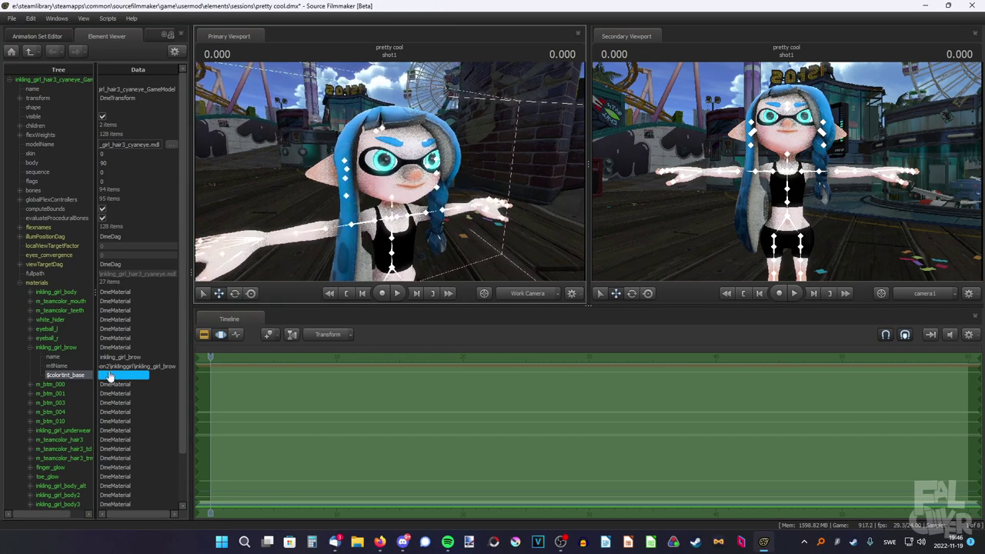
- Darken the inkling_girl_brow $colortint_base slightly to RGB 1, 149, 227 and return to the Animation Set Editor
{"action": "left_click", "coordinate": [107, 376]}
{"action": "left_click_drag", "start_coordinate": [226, 439], "coordinate": [229, 446]}
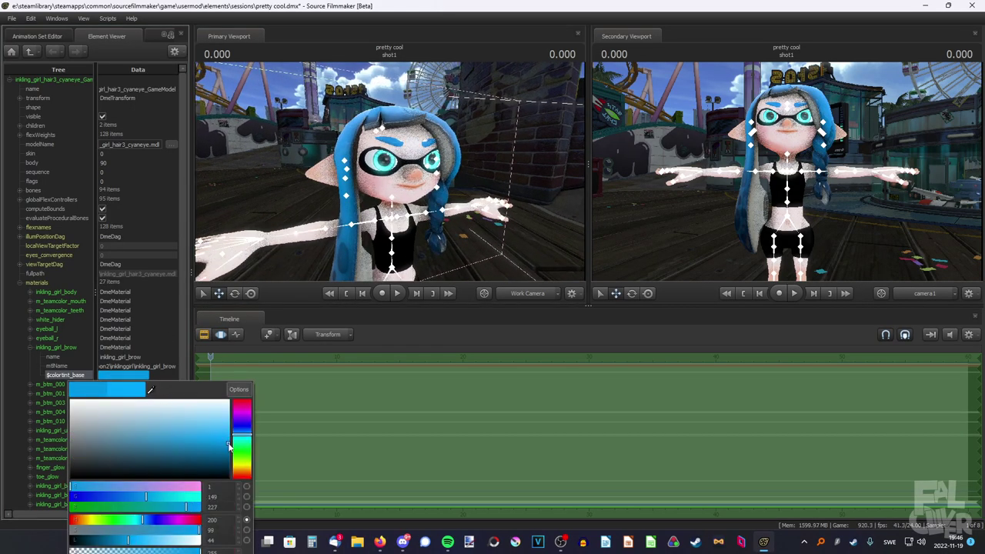
{"action": "left_click", "coordinate": [36, 38]}
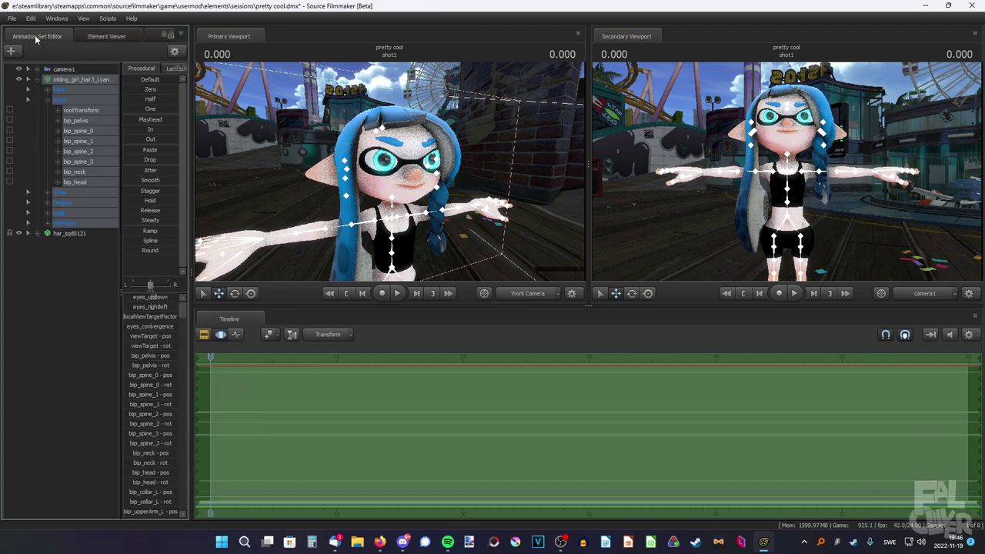
- Deselect the Inkling girl's controls and collapse her animation set
{"action": "left_click", "coordinate": [84, 305]}
{"action": "key", "text": "s"}
{"action": "mouse_move", "coordinate": [377, 184]}
{"action": "left_mouse_down"}
{"action": "mouse_move", "coordinate": [396, 192]}
{"action": "mouse_move", "coordinate": [389, 172]}
{"action": "left_mouse_up"}
{"action": "key", "text": "w"}
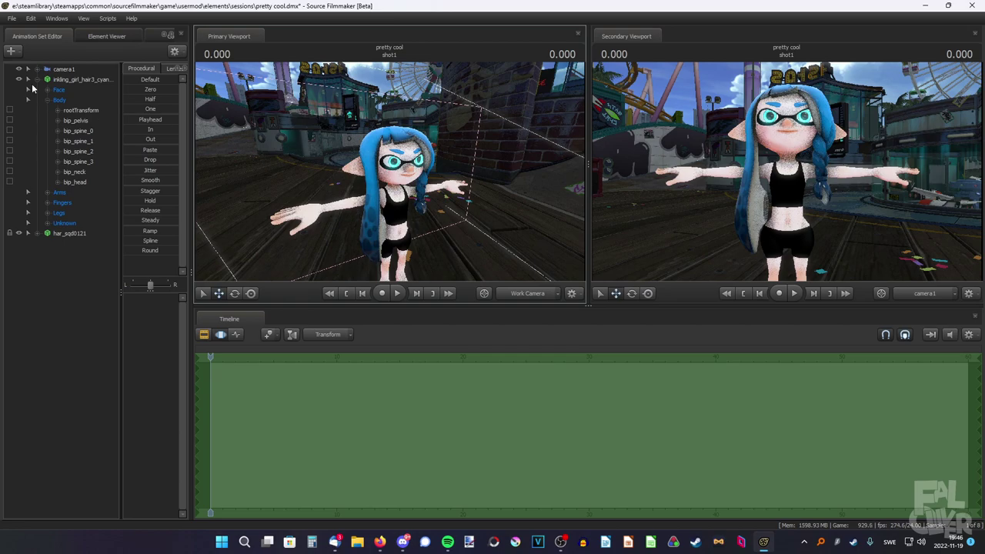
{"action": "left_click", "coordinate": [37, 79]}
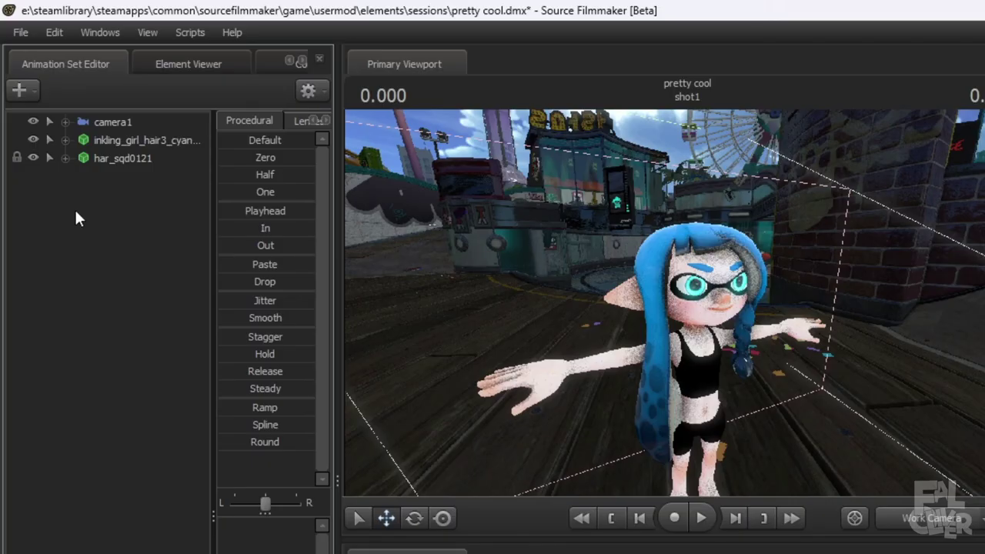
- Create an animation set for a new model, filtering by "splatoon clothing tee shirt" and loading tee_shirt_female_jelly.mdl
{"action": "right_click", "coordinate": [41, 106]}
{"action": "left_click", "coordinate": [113, 225]}
{"action": "type", "text": "splatoon"}
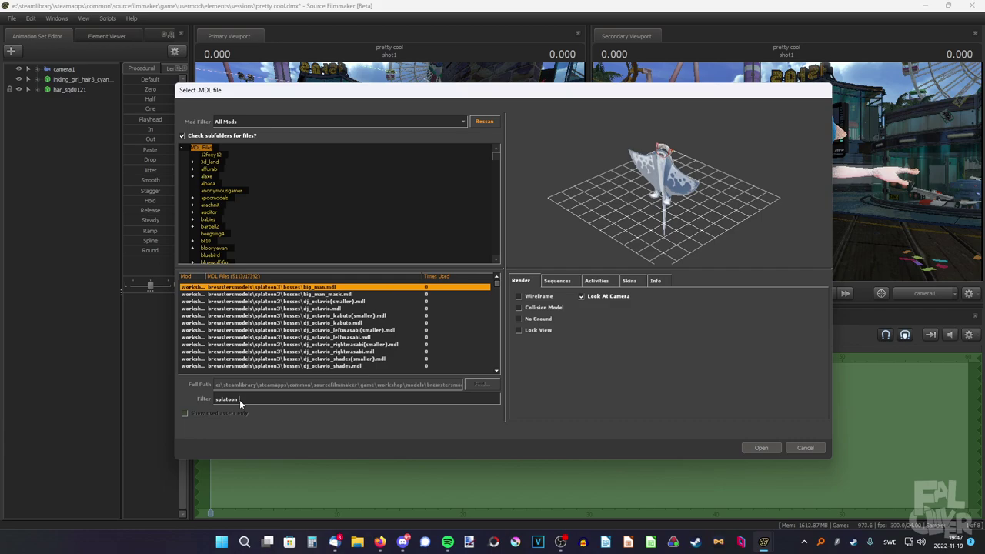
{"action": "type", "text": " clothing"}
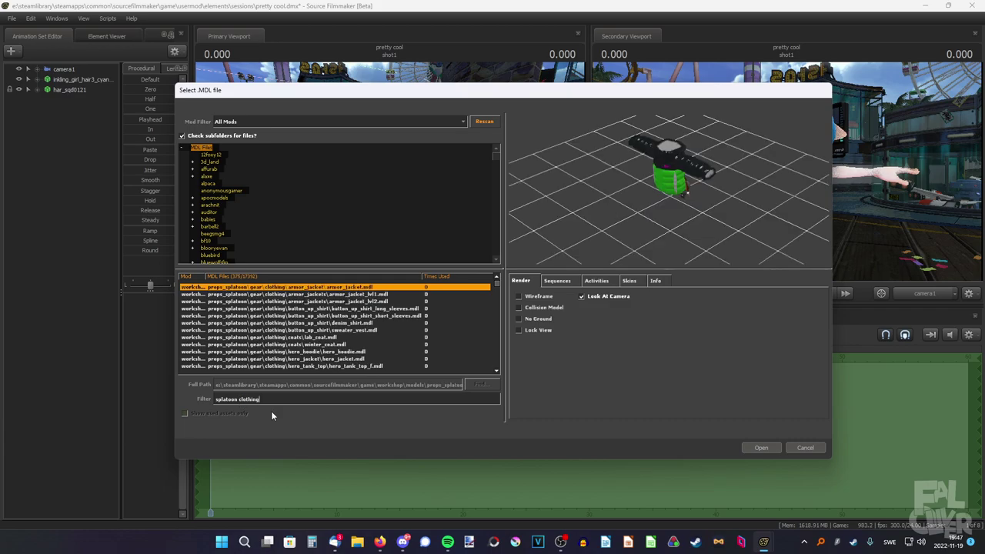
{"action": "type", "text": " tee shirt"}
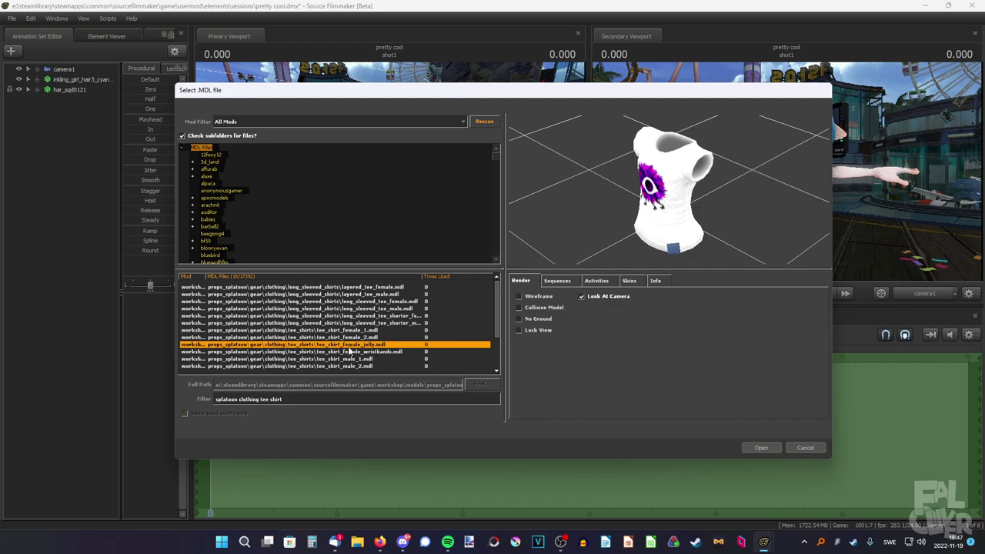
{"action": "double_click", "coordinate": [350, 345]}
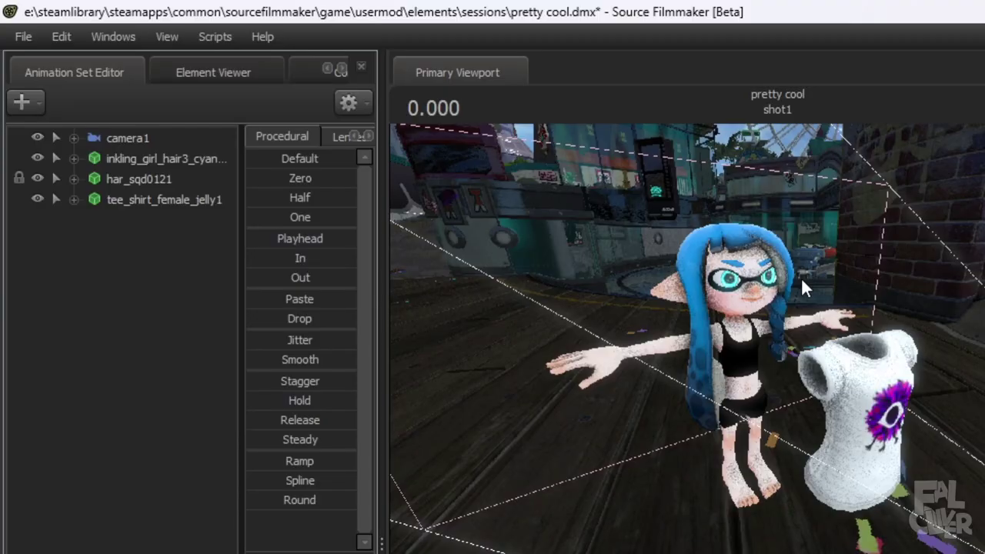
- Lock tee_shirt_female_jelly1 to the Inkling girl's animation set and snap the shirt onto her body
{"action": "left_click_drag", "start_coordinate": [122, 159], "coordinate": [149, 200]}
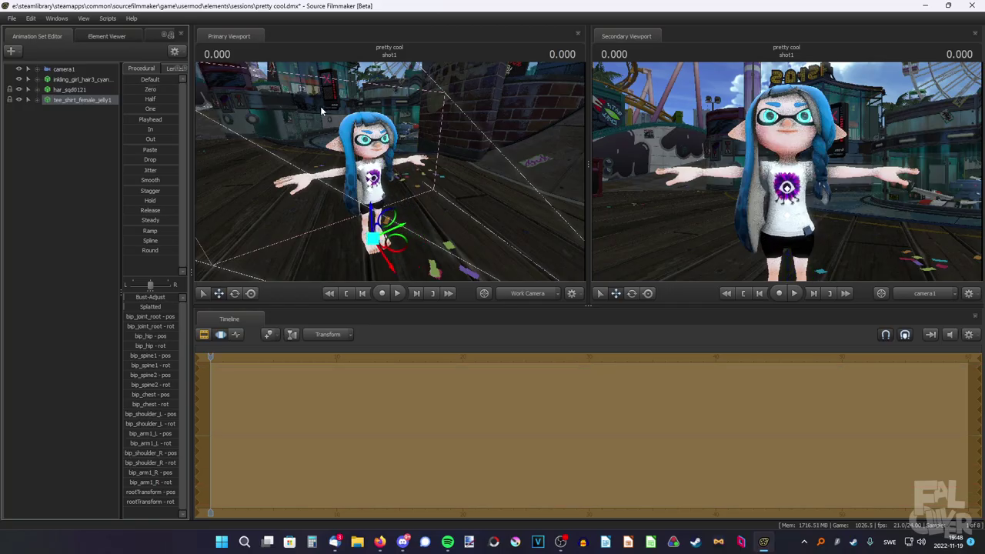
{"action": "left_click_drag", "start_coordinate": [323, 110], "coordinate": [292, 117]}
{"action": "key", "text": "w"}
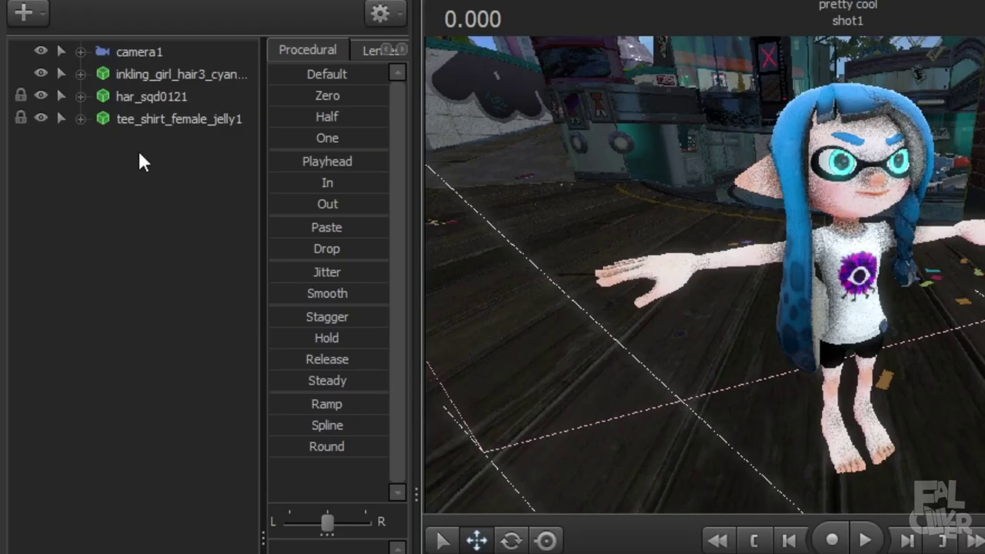
- Try skin 3 on the tee shirt and switch it back to skin 0
{"action": "right_click", "coordinate": [61, 101]}
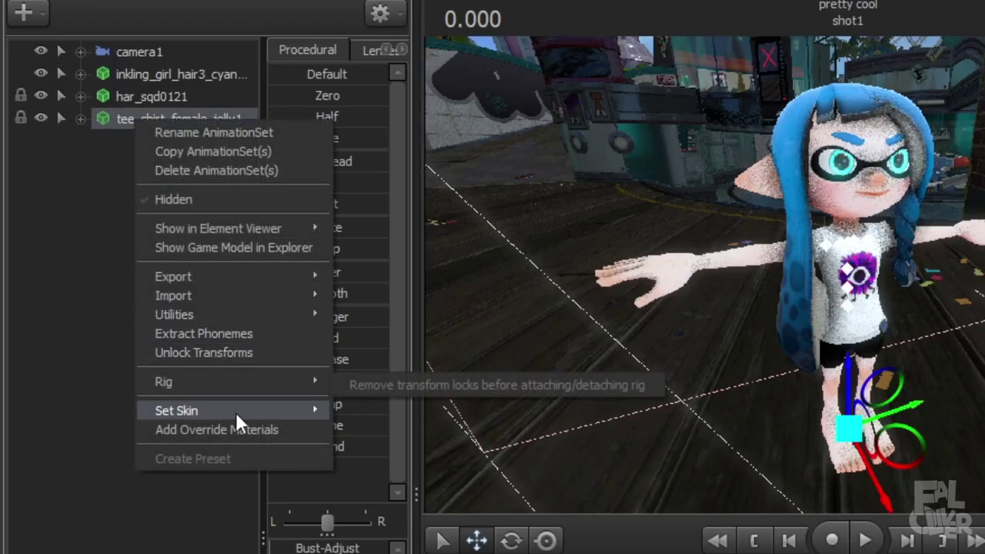
{"action": "mouse_move", "coordinate": [282, 409]}
{"action": "left_click", "coordinate": [350, 431]}
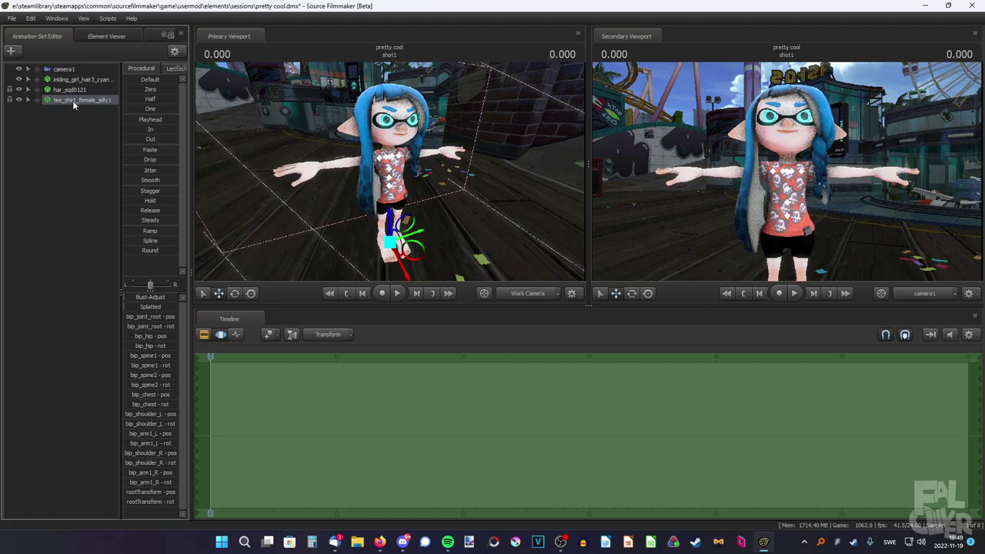
{"action": "right_click", "coordinate": [74, 103]}
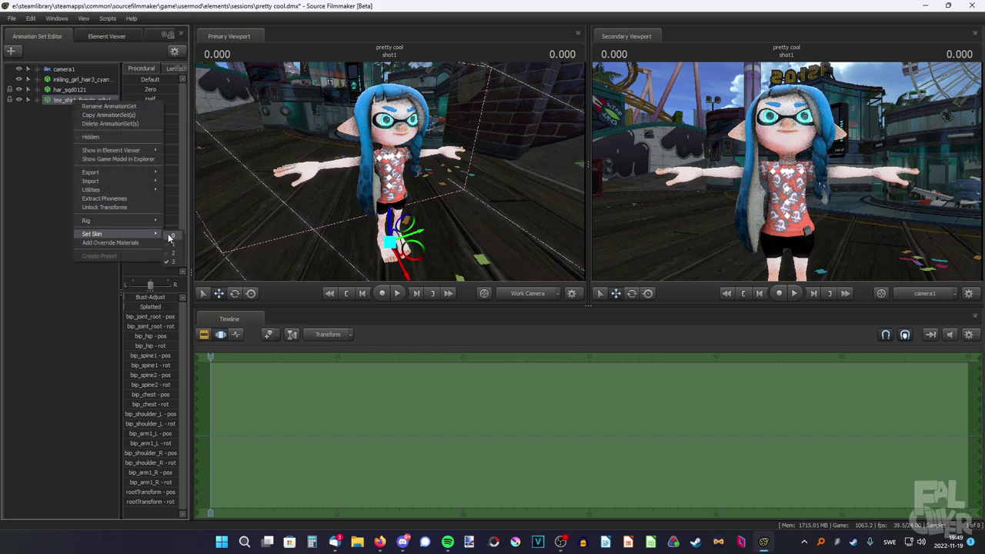
{"action": "left_click", "coordinate": [171, 239]}
- Create an animation set for a new model, filtering by "splatoon shoes" and loading hi_tops.mdl
{"action": "left_click_drag", "start_coordinate": [215, 172], "coordinate": [314, 161]}
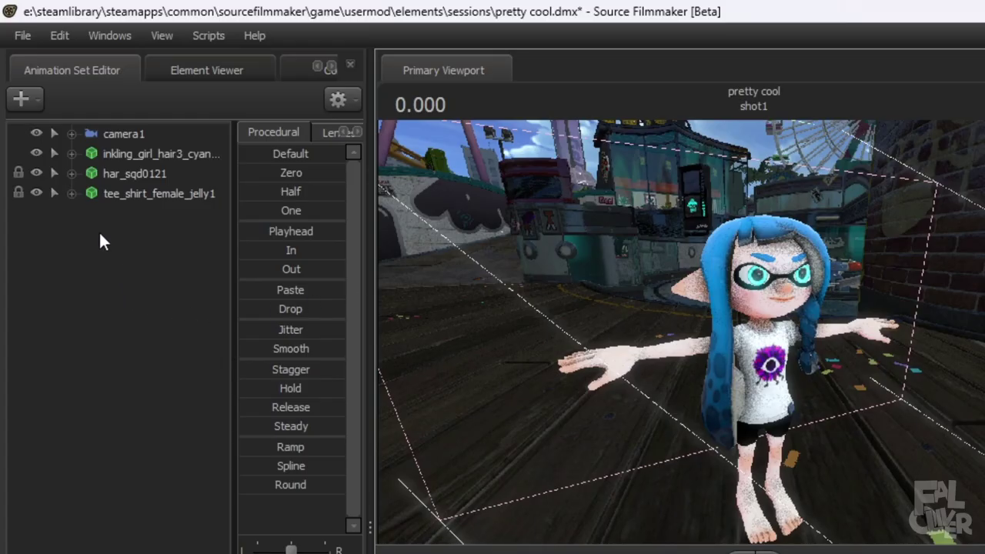
{"action": "right_click", "coordinate": [79, 220]}
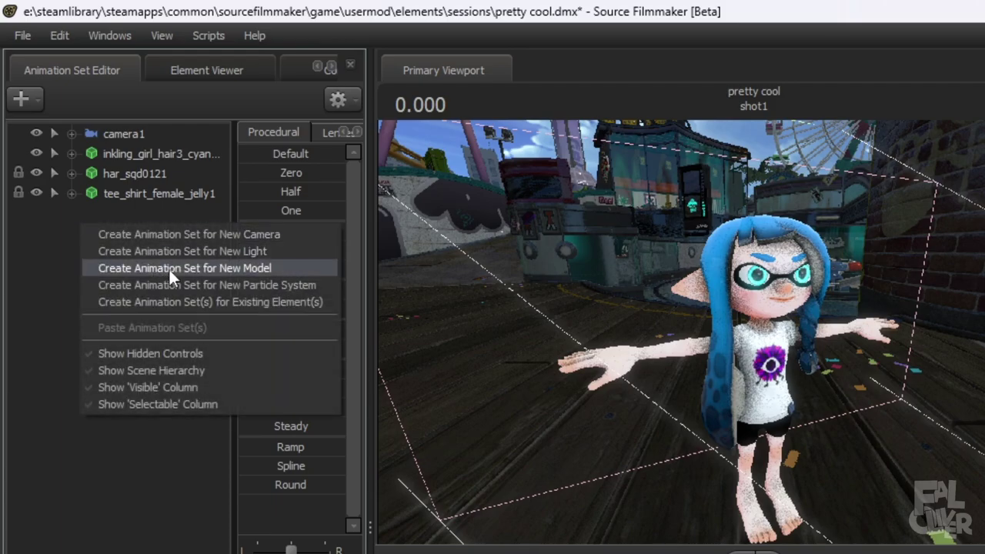
{"action": "left_click", "coordinate": [168, 267]}
{"action": "type", "text": "splatoon "}
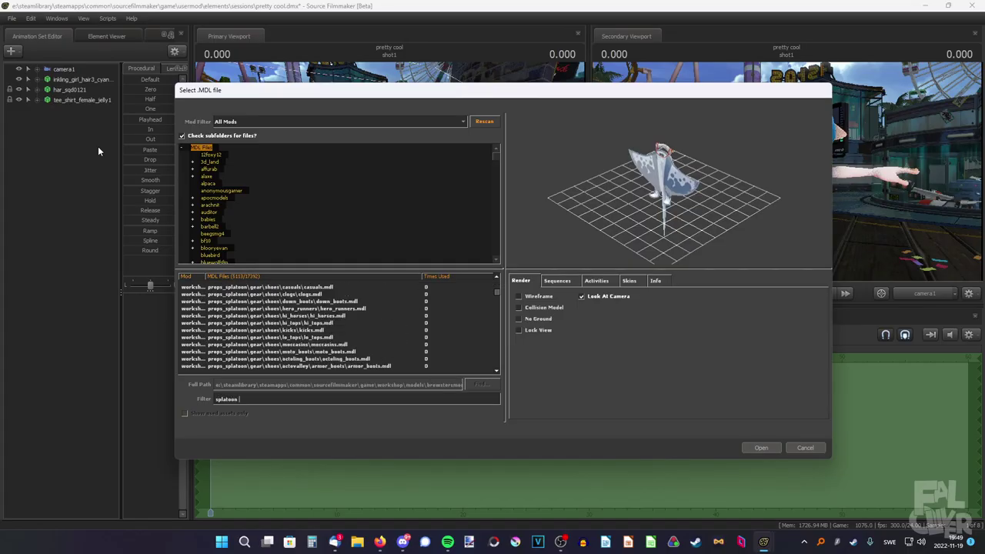
{"action": "type", "text": "shoes"}
{"action": "left_click", "coordinate": [306, 344]}
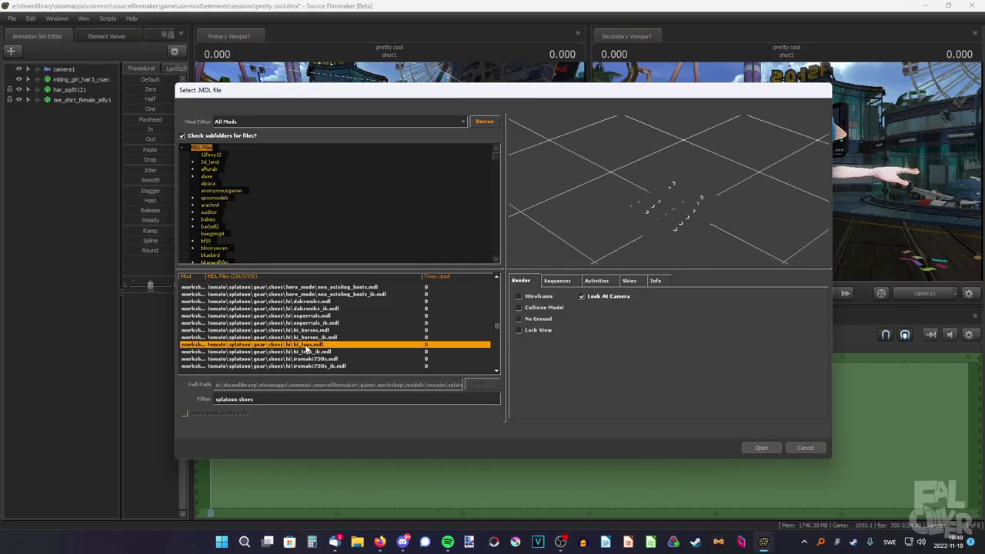
{"action": "scroll", "coordinate": [304, 345], "scroll_direction": "down", "scroll_amount": 1}
{"action": "double_click", "coordinate": [303, 323]}
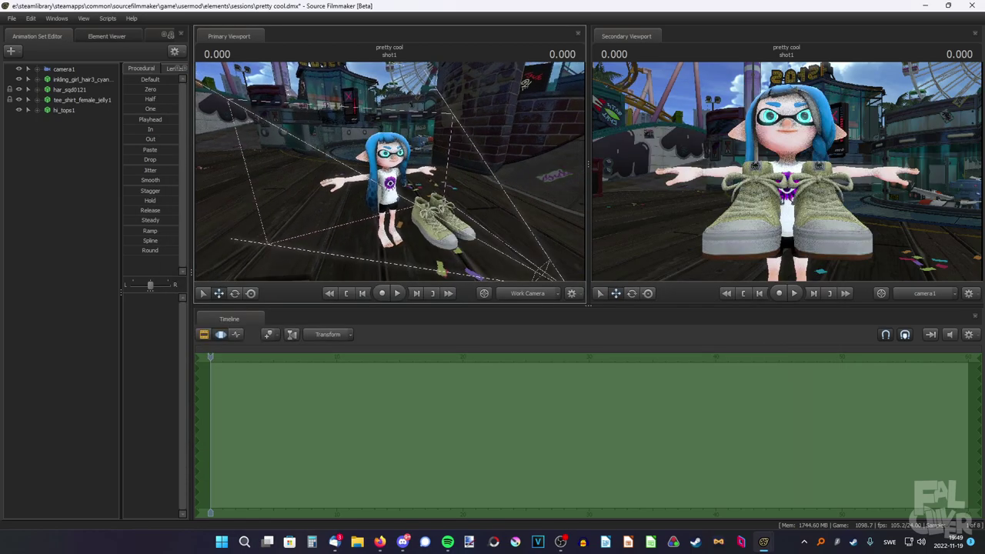
- Lock the hi_tops1 shoes to the Inkling girl's animation set
{"action": "left_click", "coordinate": [59, 79]}
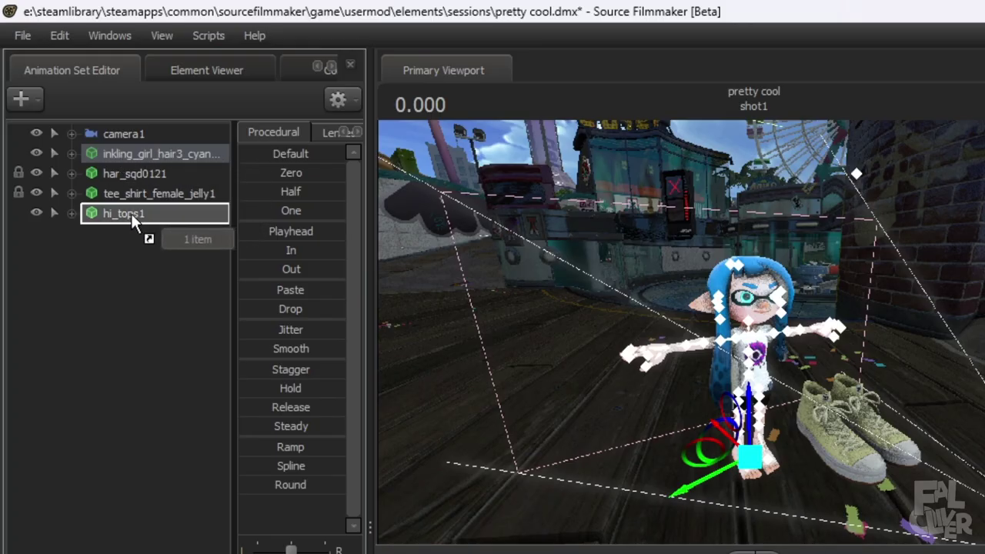
{"action": "left_click", "coordinate": [57, 113]}
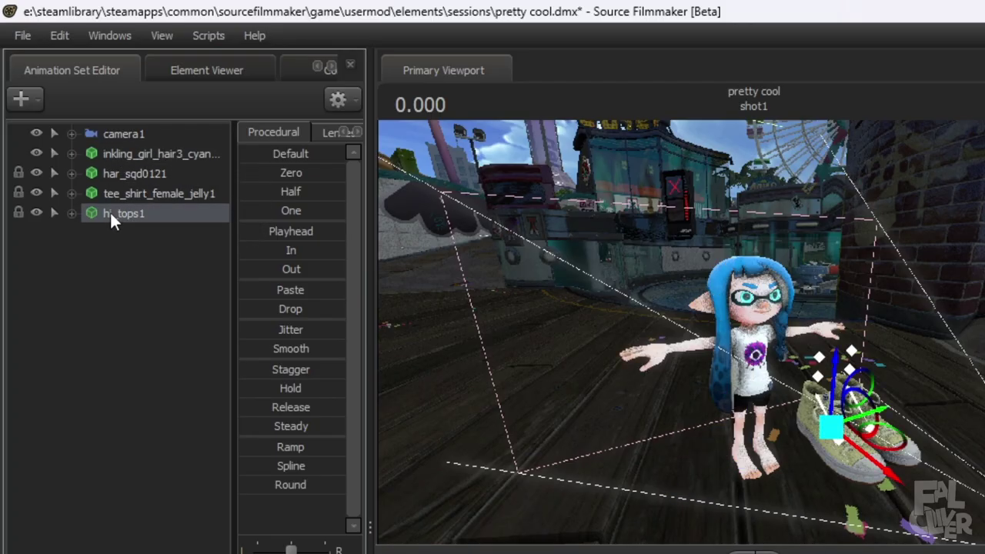
- Zero the locked hi_tops1 shoes so they snap onto the Inkling girl's feet, and switch them to skin 4
{"action": "left_click", "coordinate": [254, 174]}
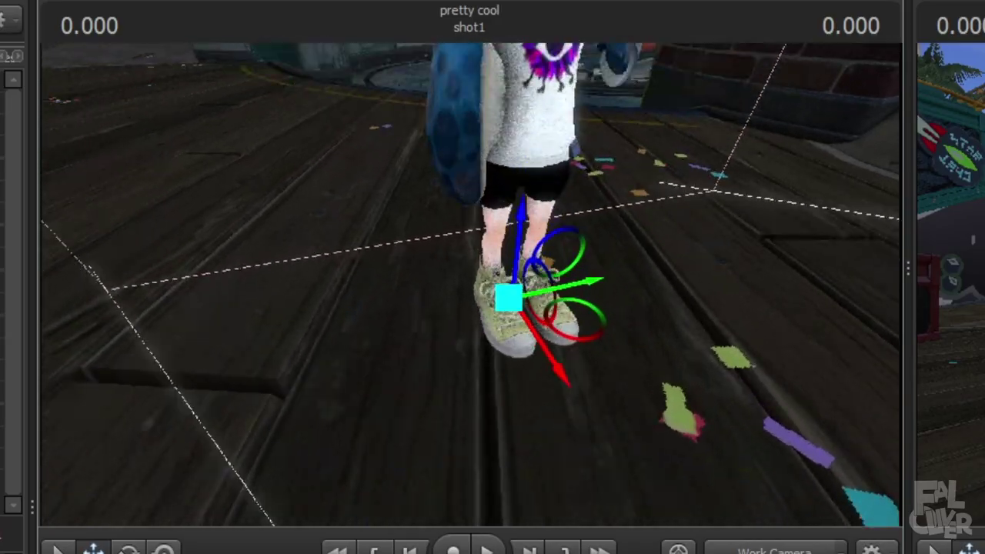
{"action": "left_click_drag", "start_coordinate": [471, 284], "coordinate": [471, 261]}
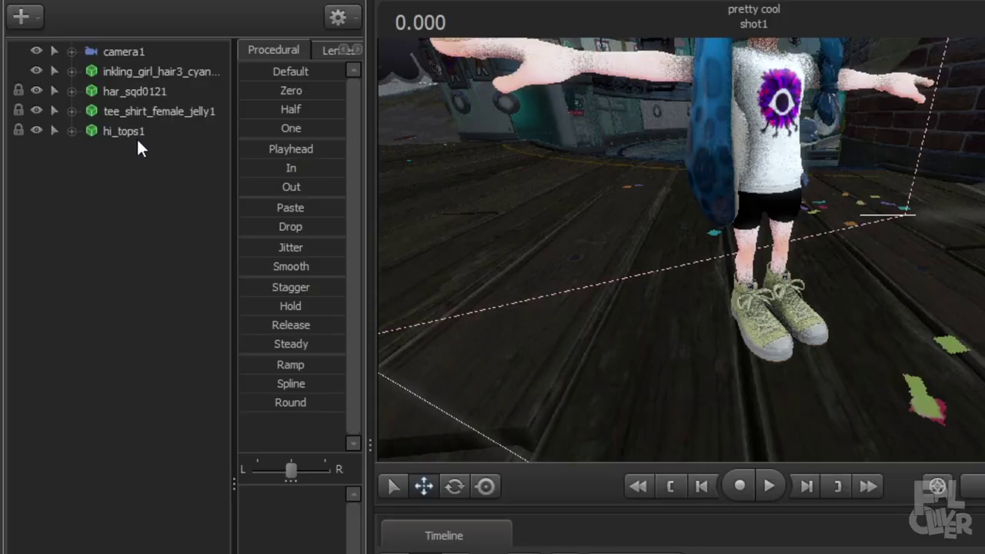
{"action": "right_click", "coordinate": [110, 136]}
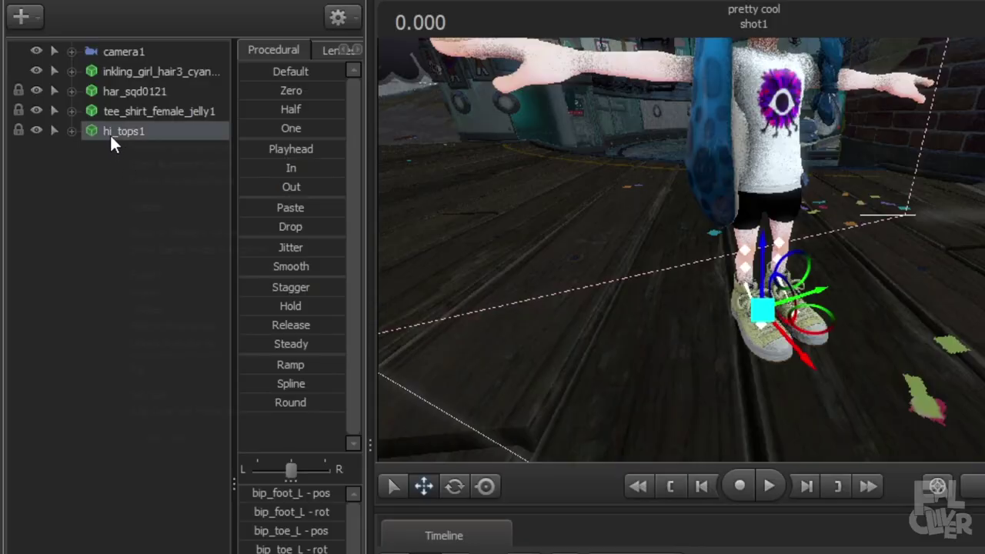
{"action": "mouse_move", "coordinate": [283, 392]}
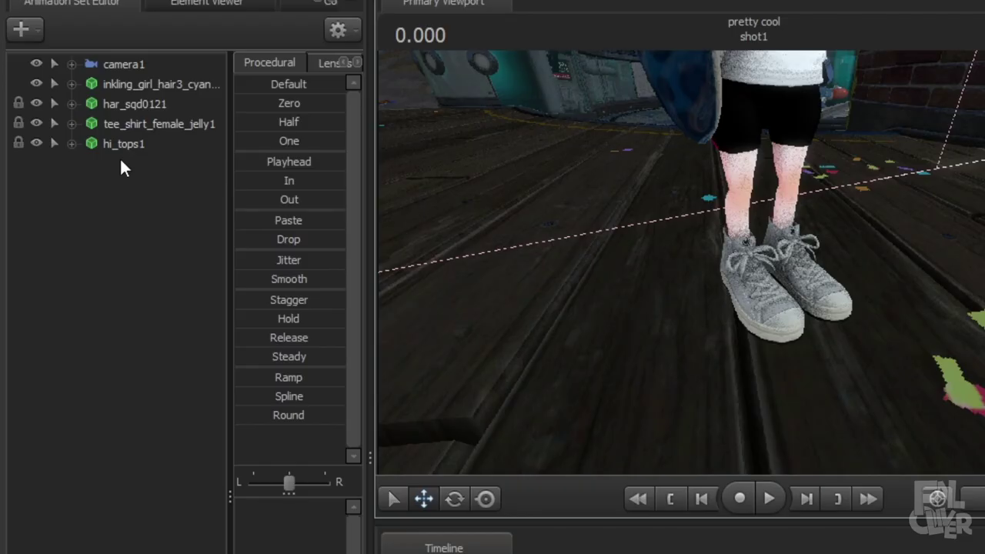
- Add override materials to the hi_tops1 shoes
{"action": "left_click", "coordinate": [60, 112]}
{"action": "right_click", "coordinate": [60, 111]}
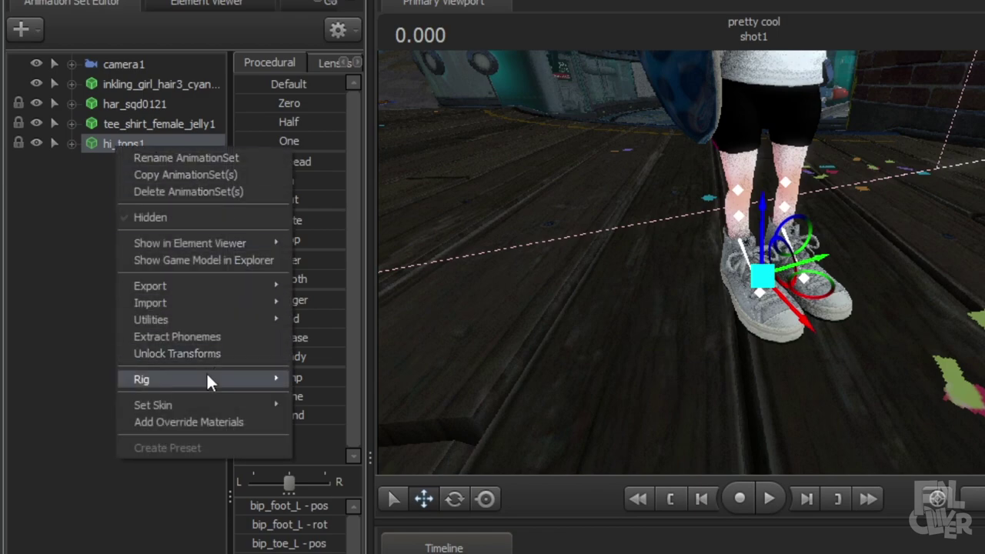
{"action": "left_click", "coordinate": [184, 418]}
- Show the hi_tops game model in the Element Viewer and open the $colortint_base colour of its recolor material
{"action": "right_click", "coordinate": [128, 143]}
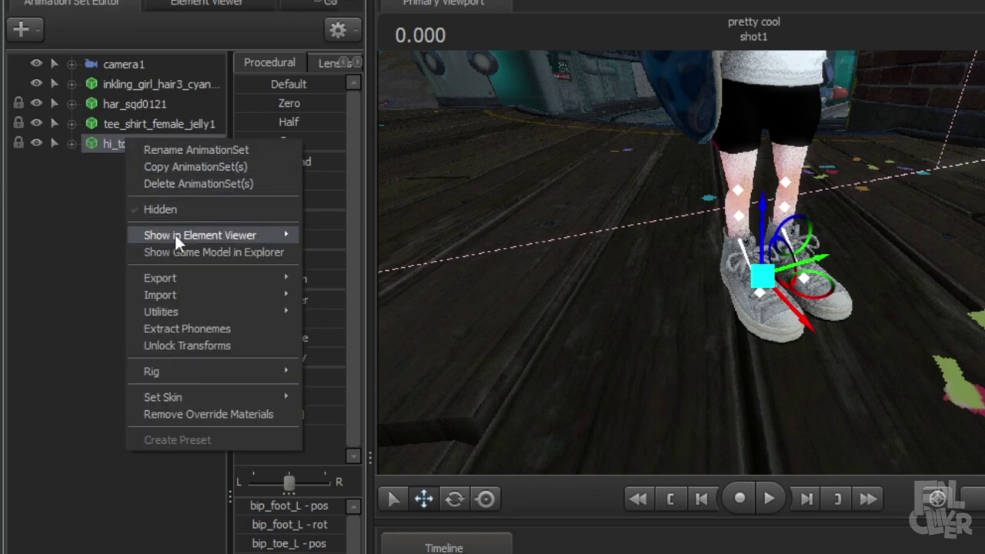
{"action": "mouse_move", "coordinate": [175, 234]}
{"action": "left_click", "coordinate": [332, 250]}
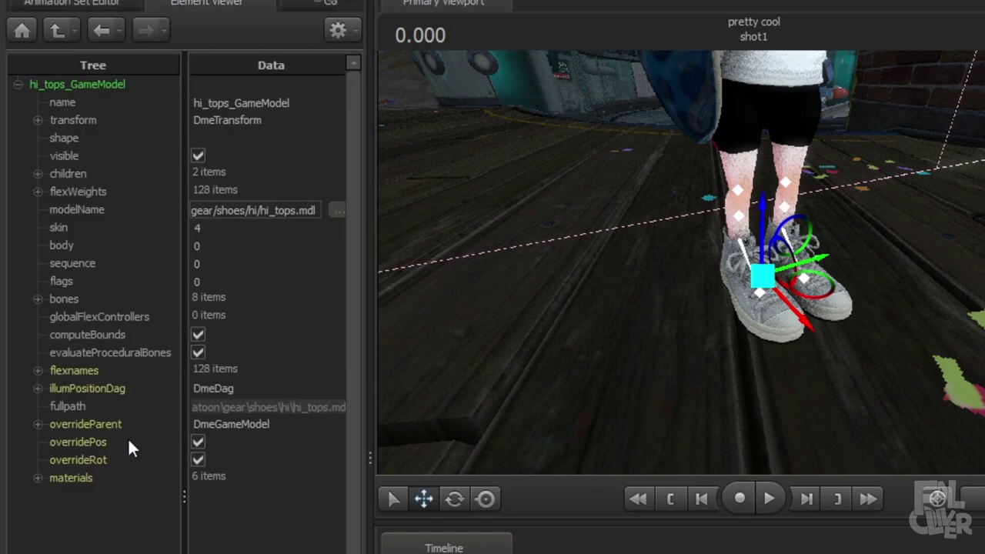
{"action": "left_click", "coordinate": [38, 478]}
{"action": "left_click", "coordinate": [58, 281]}
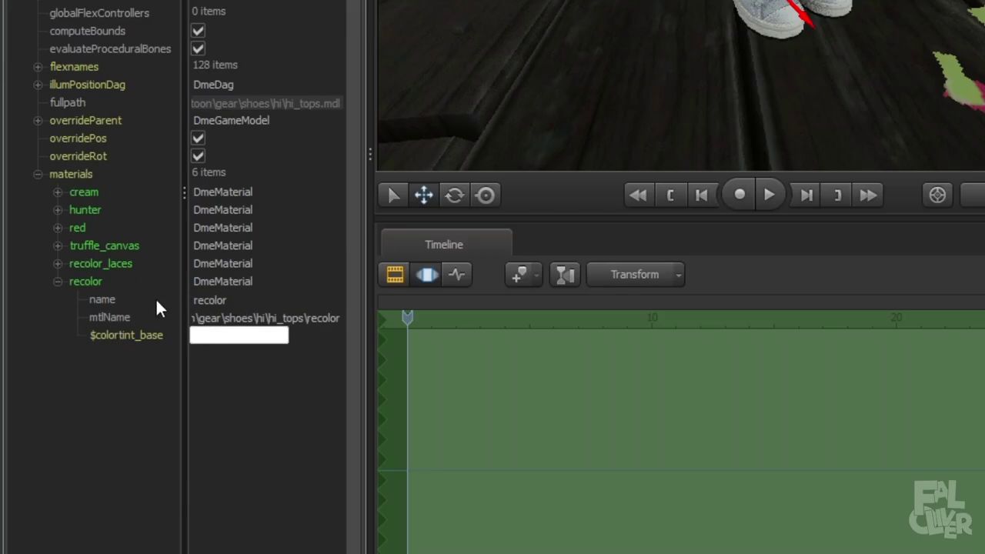
{"action": "left_click", "coordinate": [220, 341]}
{"action": "left_click", "coordinate": [429, 451]}
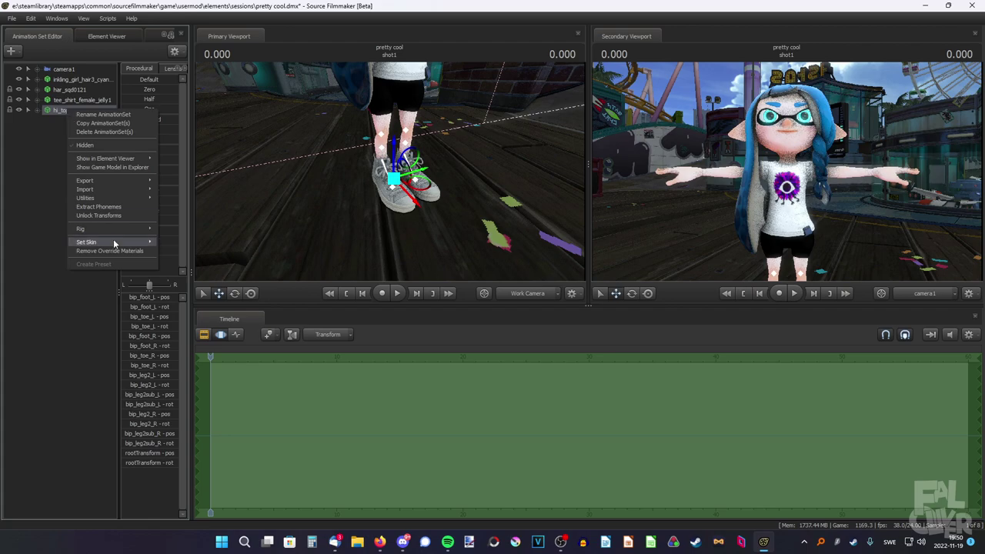
- Switch the shoes to skin 0 and expand their cream override material in the Element Viewer
{"action": "mouse_move", "coordinate": [114, 241]}
{"action": "left_click", "coordinate": [162, 247]}
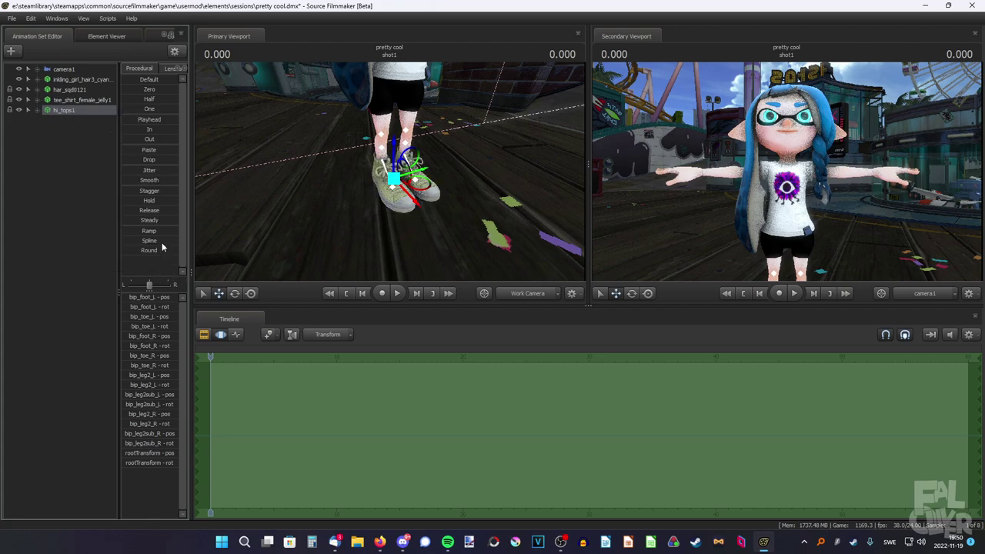
{"action": "right_click", "coordinate": [61, 110]}
{"action": "mouse_move", "coordinate": [123, 161]}
{"action": "left_click", "coordinate": [173, 165]}
{"action": "left_click", "coordinate": [21, 282]}
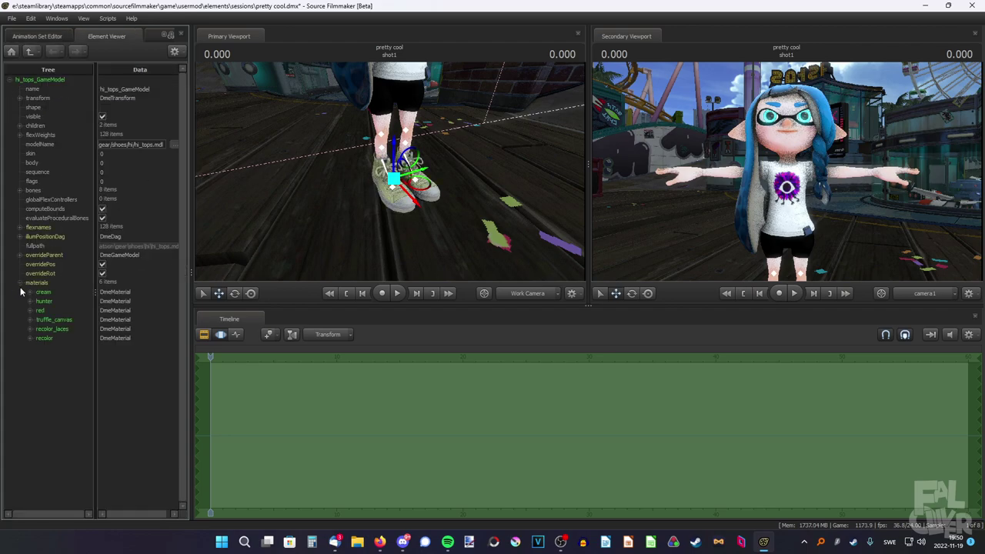
{"action": "left_click", "coordinate": [29, 291]}
- Try adding a color attribute named $color to the shoes' cream material and tinting it pale blue, RGB 188, 196, 239
{"action": "right_click", "coordinate": [67, 204]}
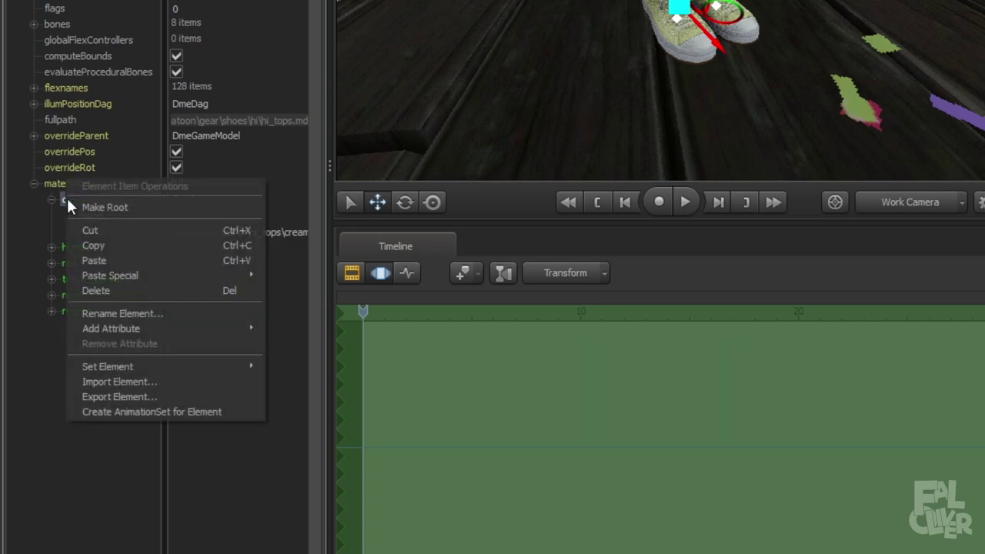
{"action": "mouse_move", "coordinate": [136, 328]}
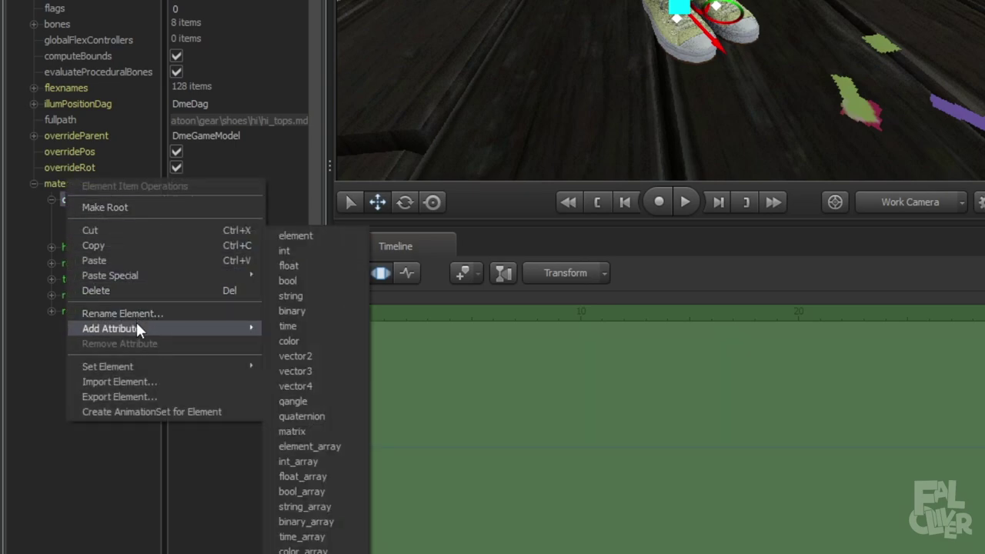
{"action": "left_click", "coordinate": [305, 341]}
{"action": "type", "text": "s"}
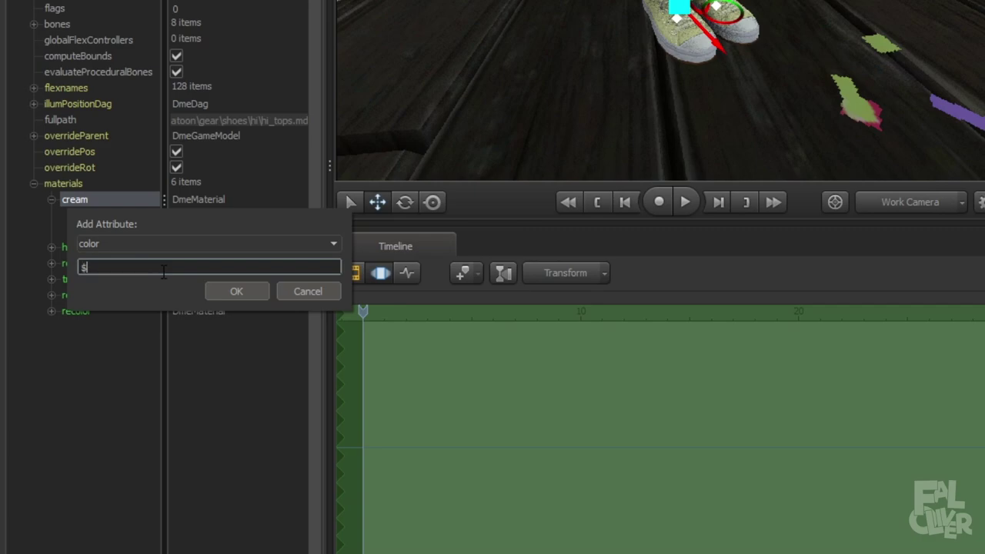
{"action": "key", "text": "Return"}
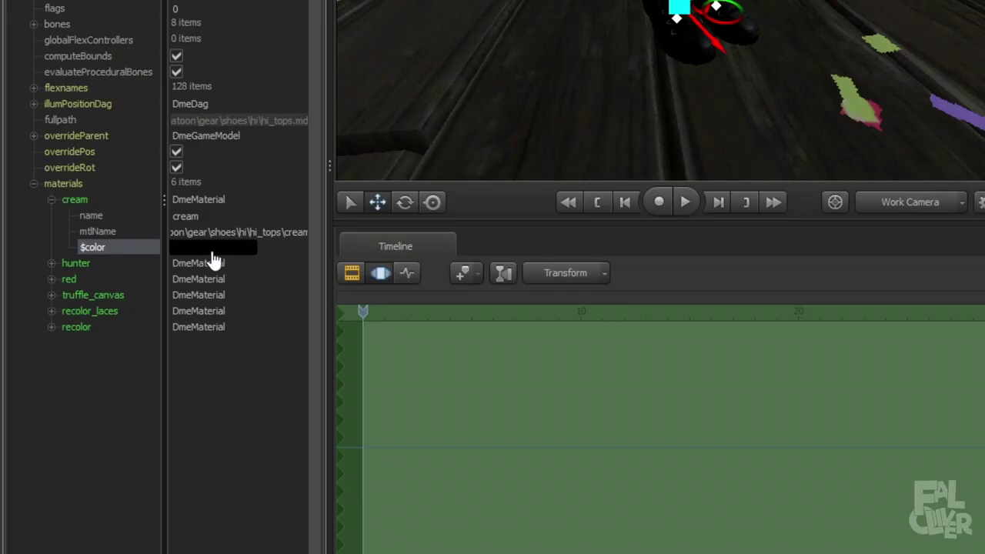
{"action": "left_click", "coordinate": [16, 503]}
{"action": "mouse_move", "coordinate": [332, 334]}
{"action": "left_mouse_down"}
{"action": "mouse_move", "coordinate": [280, 264]}
{"action": "mouse_move", "coordinate": [395, 293]}
{"action": "mouse_move", "coordinate": [293, 311]}
{"action": "left_mouse_up"}
{"action": "left_click_drag", "start_coordinate": [407, 327], "coordinate": [409, 339]}
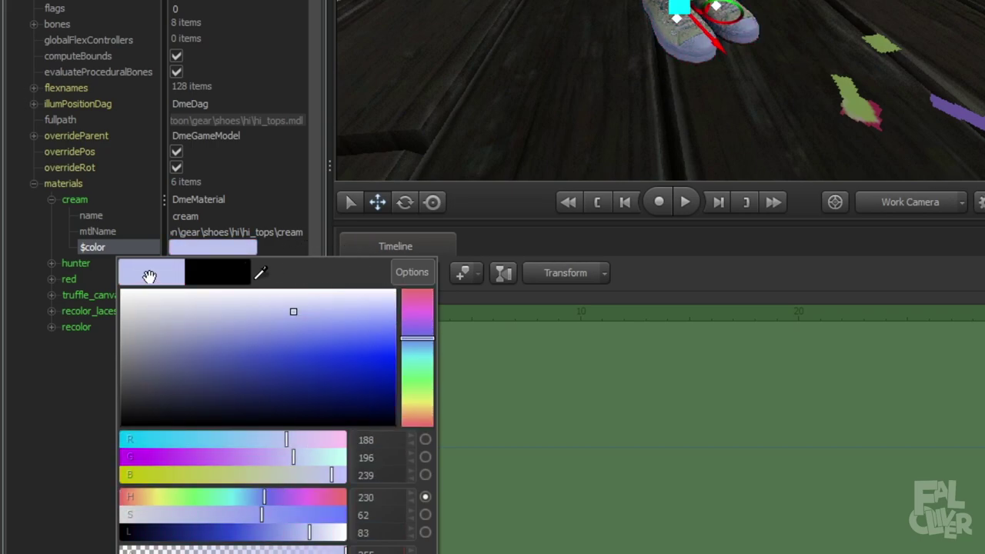
{"action": "right_click", "coordinate": [97, 249]}
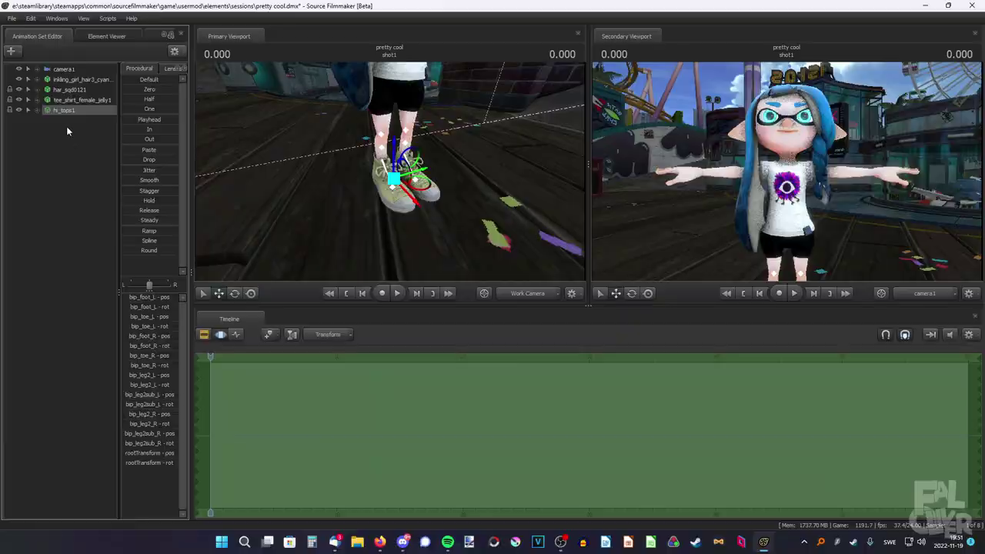
- Switch the shoes to skin 4 and set the recolor material's $colortint_base to blue, RGB 109, 179, 223
{"action": "right_click", "coordinate": [68, 112]}
{"action": "mouse_move", "coordinate": [108, 245]}
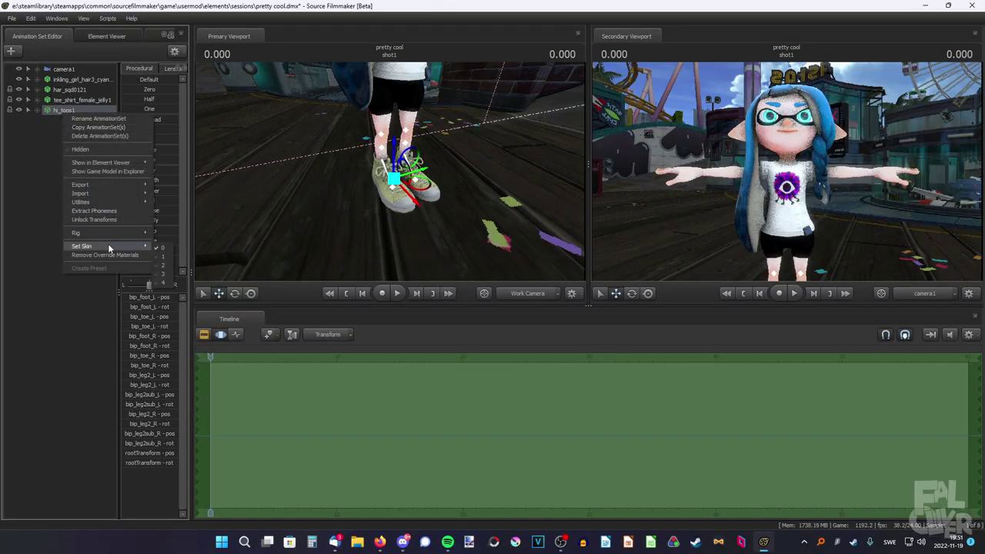
{"action": "left_click", "coordinate": [163, 283]}
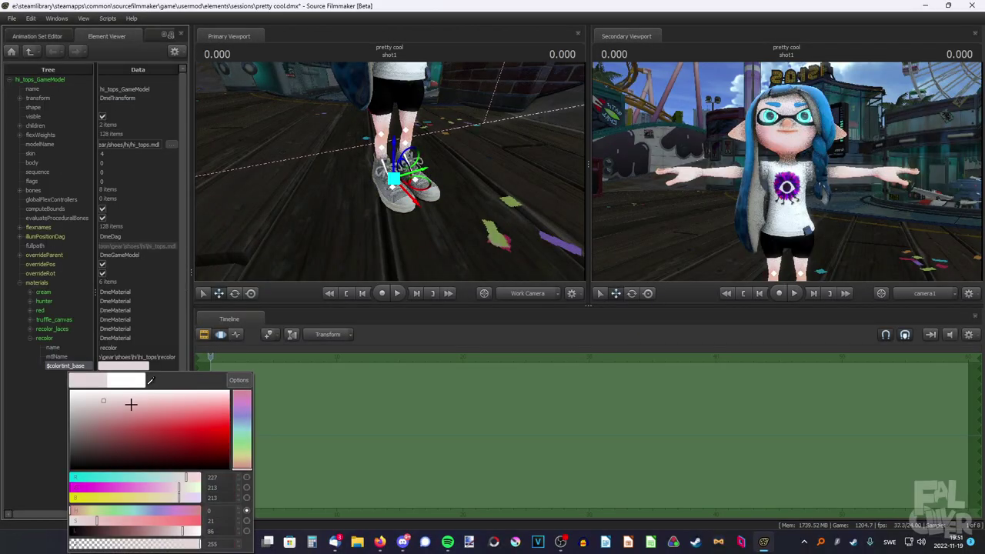
{"action": "left_click_drag", "start_coordinate": [131, 404], "coordinate": [121, 409]}
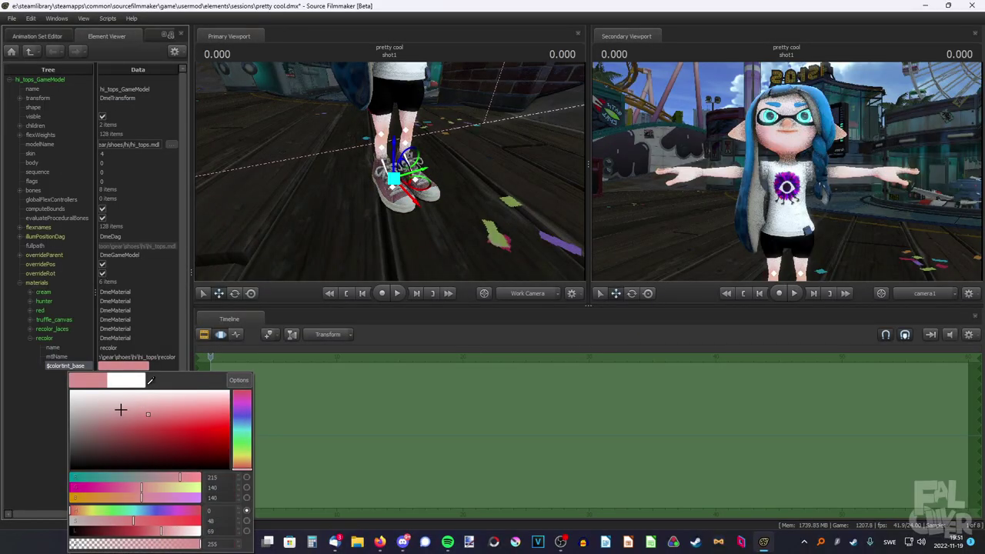
{"action": "left_click_drag", "start_coordinate": [233, 413], "coordinate": [242, 422]}
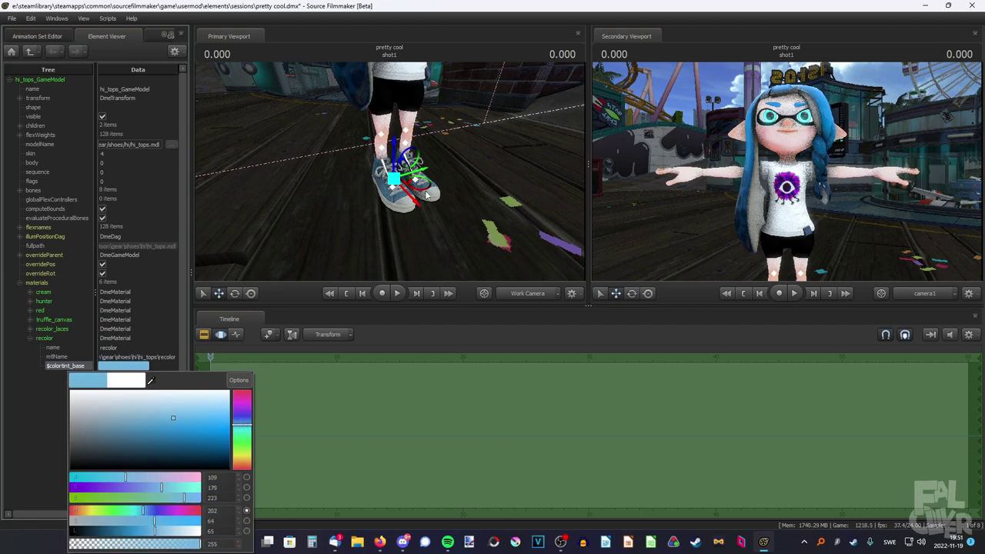
{"action": "left_click", "coordinate": [51, 37]}
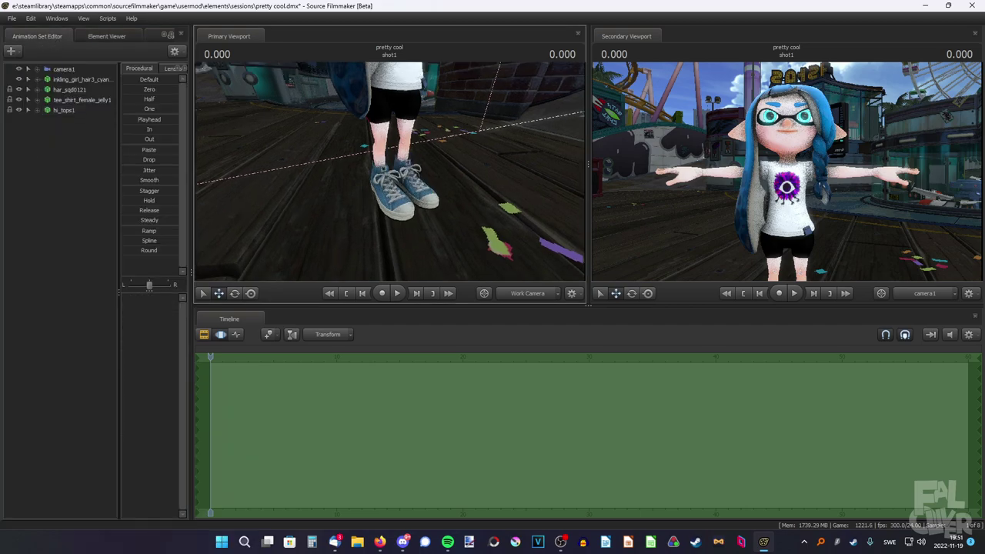
- Inspect the Inkling girl's full outfit and recoloured shoes in the primary viewport
{"action": "key", "text": "s"}
{"action": "mouse_move", "coordinate": [389, 172]}
{"action": "left_mouse_down"}
{"action": "mouse_move", "coordinate": [391, 160]}
{"action": "mouse_move", "coordinate": [393, 189]}
{"action": "mouse_move", "coordinate": [390, 163]}
{"action": "left_mouse_up"}
{"action": "key", "text": "w"}
{"action": "key", "text": "s"}
{"action": "key", "text": "s"}
{"action": "key", "text": "w"}
{"action": "key", "text": "w"}
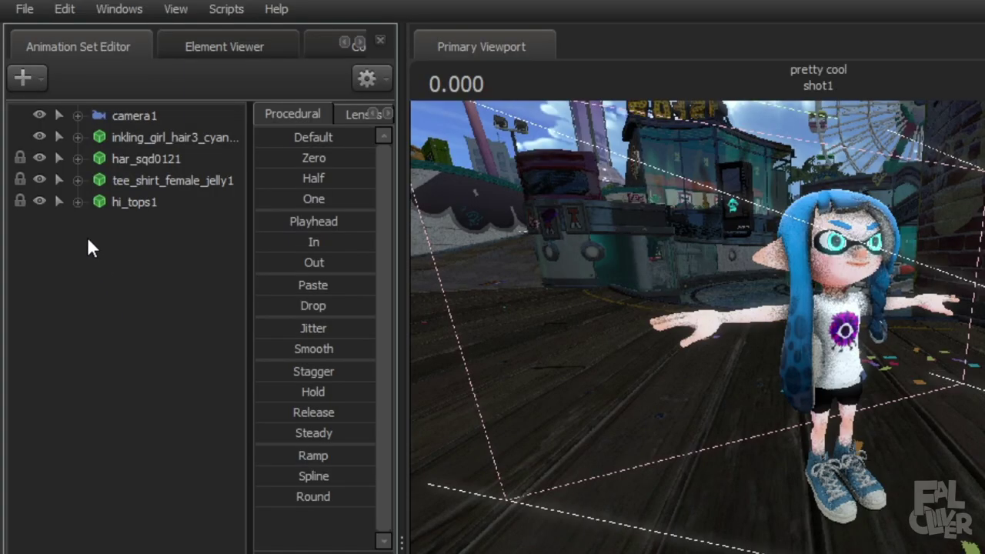
- Start an animation set for a new model and filter the model list by "splatoon headgear"
{"action": "right_click", "coordinate": [91, 240]}
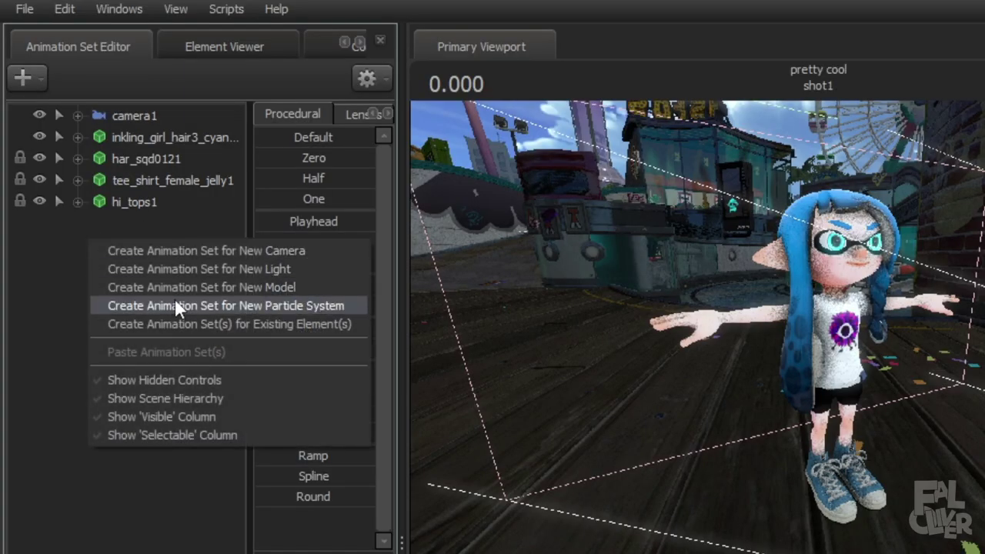
{"action": "left_click", "coordinate": [167, 286]}
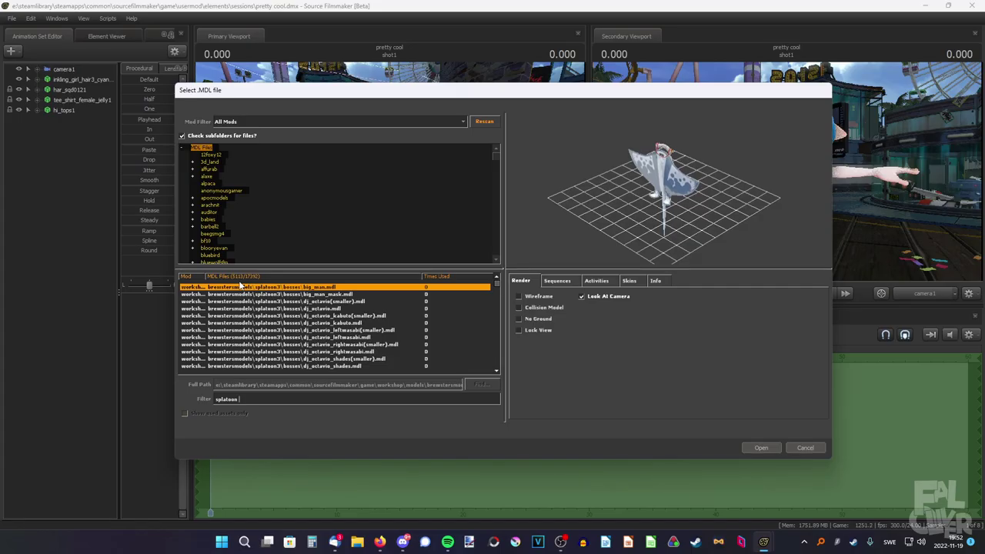
{"action": "type", "text": "k"}
{"action": "key", "text": "BackSpace"}
{"action": "type", "text": "headgear"}
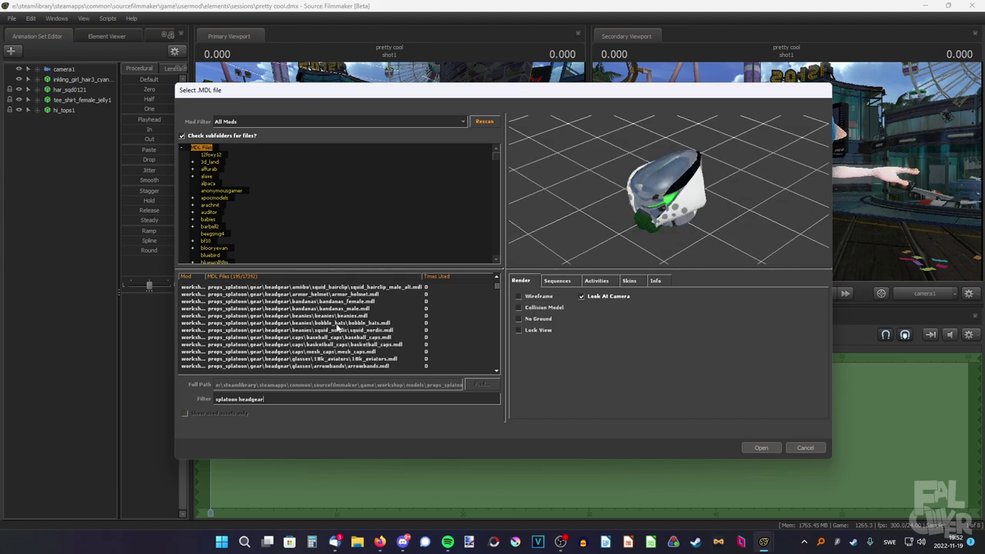
- Browse the headgear models and load mesh_caps.mdl into the scene
{"action": "scroll", "coordinate": [324, 311], "scroll_direction": "down", "scroll_amount": 6}
{"action": "scroll", "coordinate": [325, 310], "scroll_direction": "up", "scroll_amount": 2}
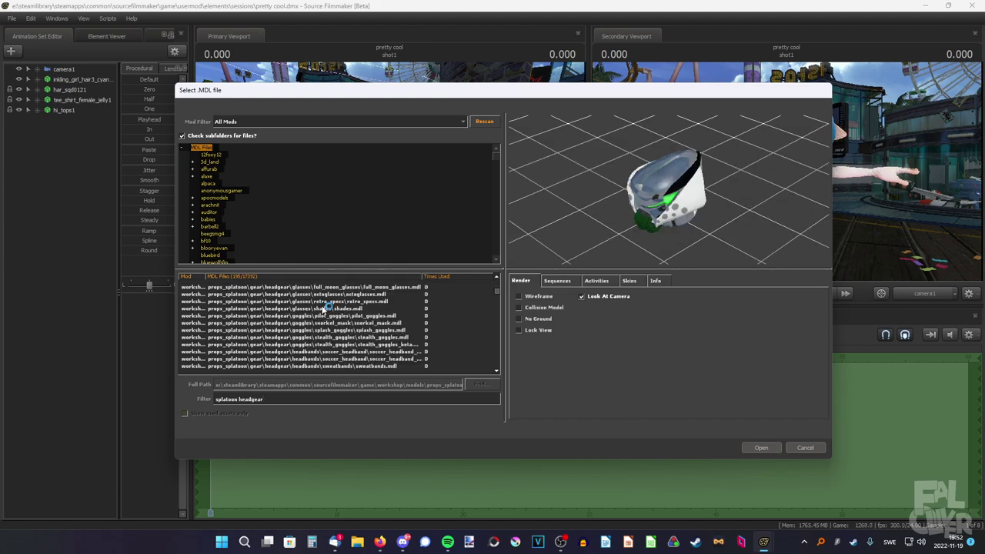
{"action": "left_click", "coordinate": [323, 310]}
{"action": "scroll", "coordinate": [322, 311], "scroll_direction": "up", "scroll_amount": 2}
{"action": "left_click", "coordinate": [323, 309]}
{"action": "scroll", "coordinate": [325, 319], "scroll_direction": "up", "scroll_amount": 2}
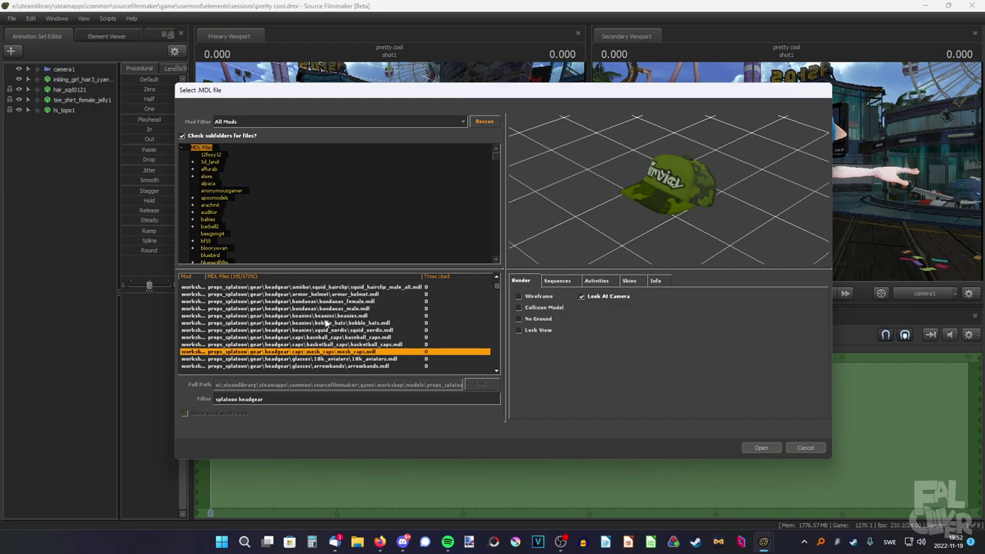
{"action": "scroll", "coordinate": [326, 324], "scroll_direction": "down", "scroll_amount": 1}
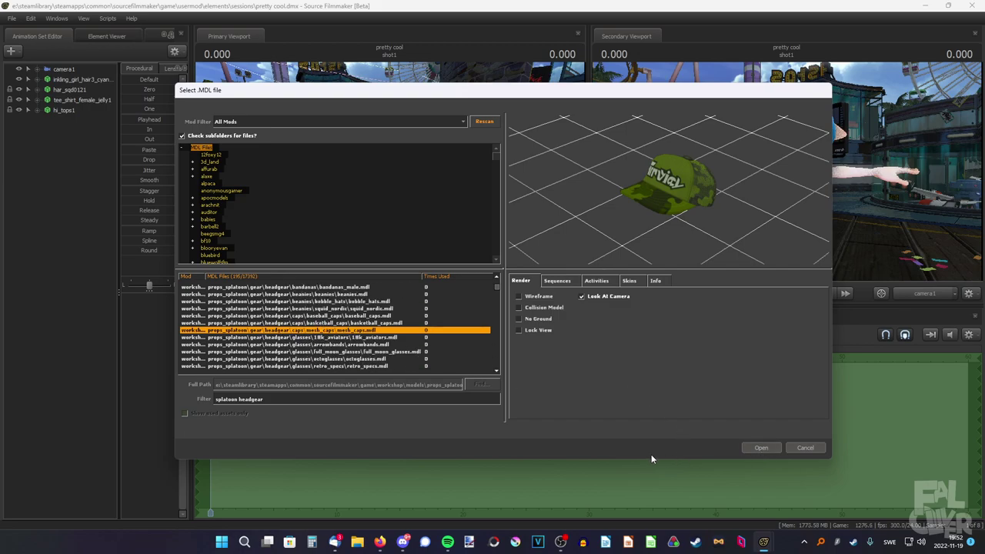
{"action": "left_click", "coordinate": [760, 447]}
- Lock mesh_caps1 to the Inkling girl's animation set and zero it so the cap snaps onto her head
{"action": "left_click_drag", "start_coordinate": [55, 80], "coordinate": [82, 84]}
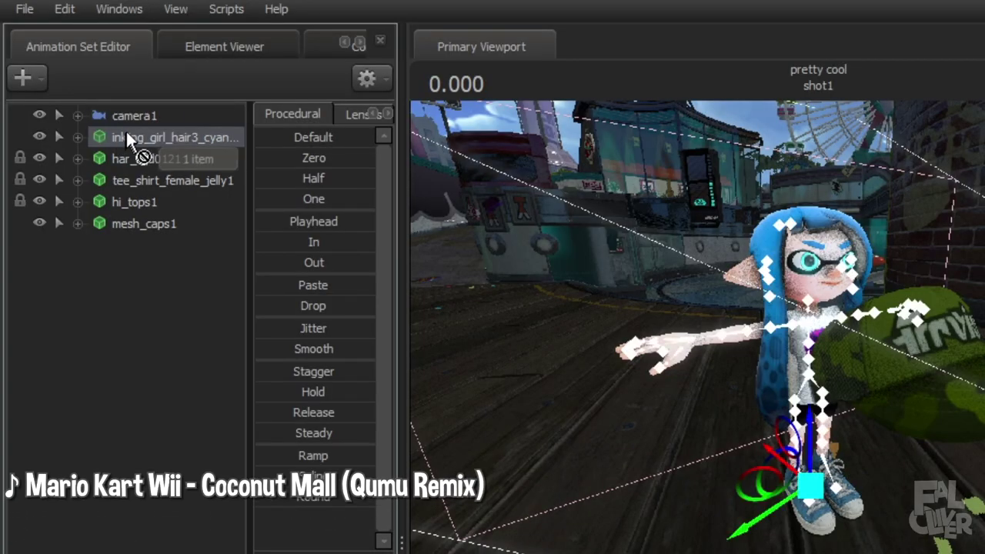
{"action": "left_click_drag", "start_coordinate": [173, 148], "coordinate": [136, 225]}
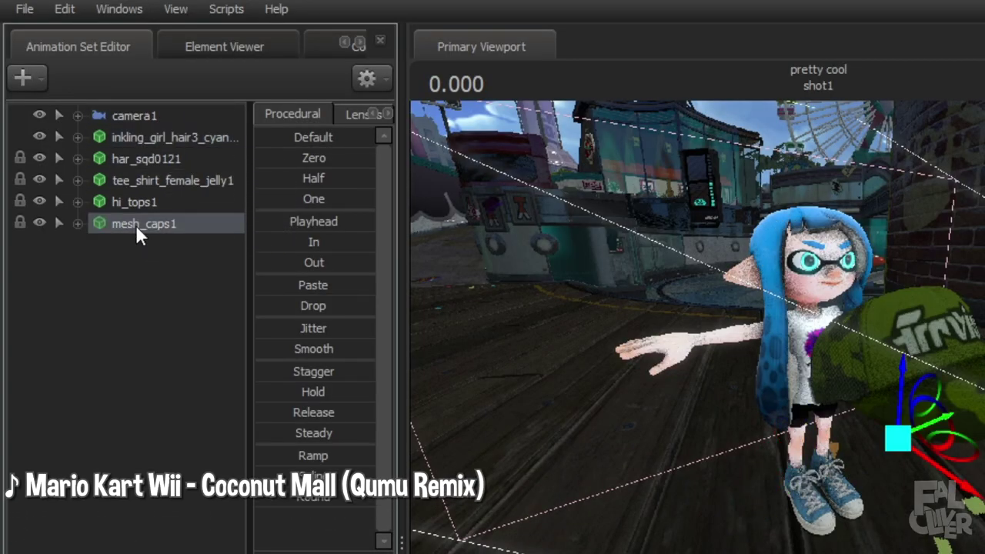
{"action": "left_click", "coordinate": [272, 157]}
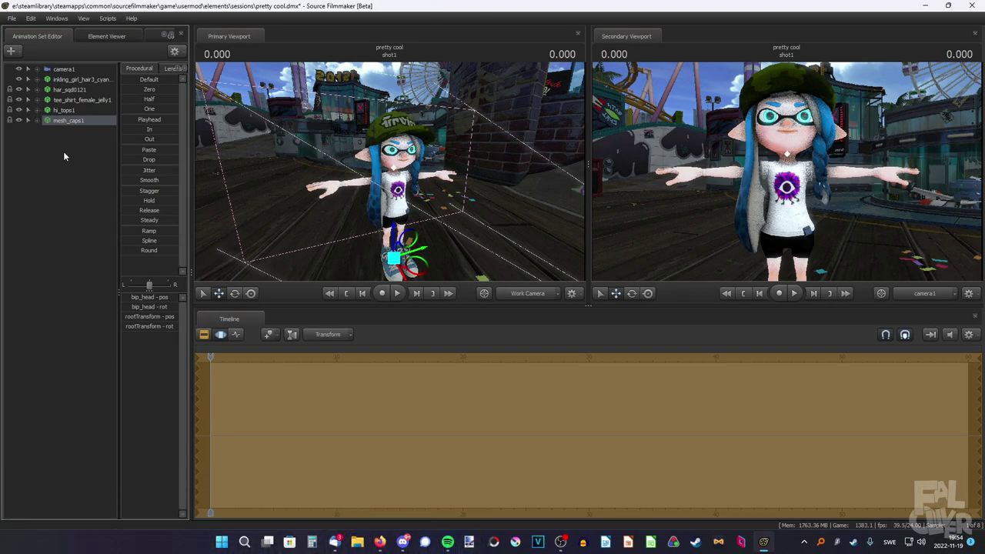
{"action": "left_click", "coordinate": [64, 152]}
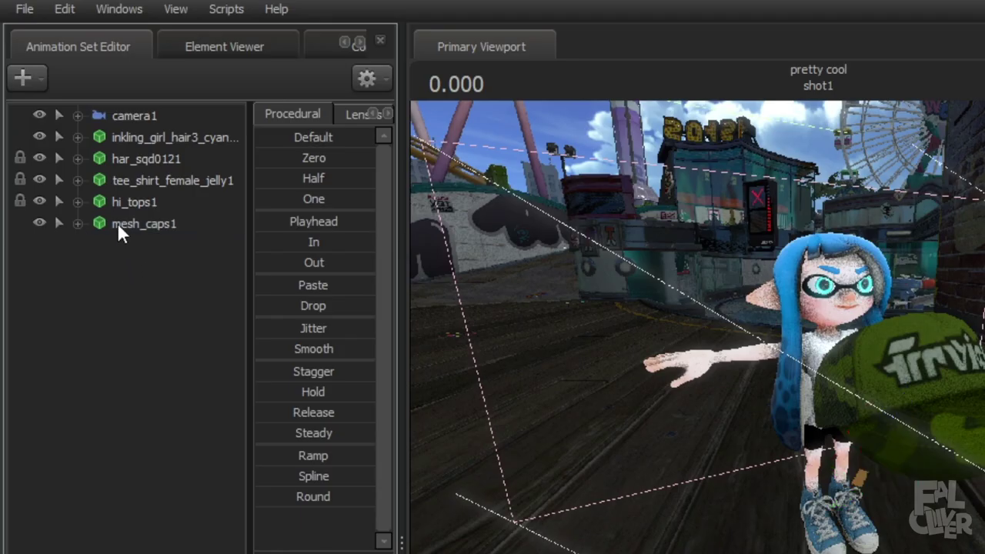
- Try locking the Inkling girl to the mesh_caps1 cap in the reverse direction and zeroing her transforms
{"action": "left_click_drag", "start_coordinate": [117, 228], "coordinate": [150, 133]}
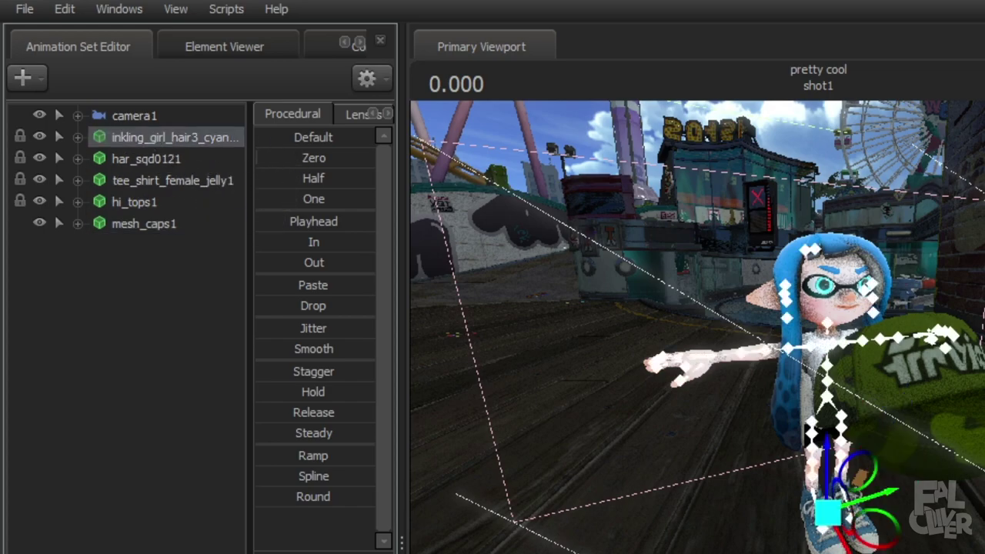
{"action": "left_click_drag", "start_coordinate": [258, 158], "coordinate": [369, 158]}
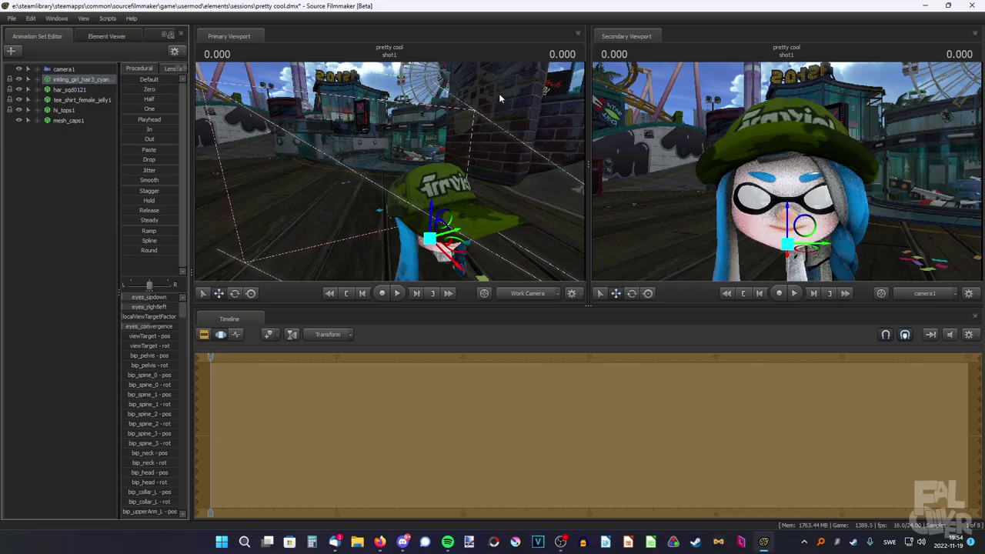
- Undo the reverse lock so that mesh_caps1 is locked to the Inkling girl again
{"action": "left_click_drag", "start_coordinate": [499, 93], "coordinate": [385, 158]}
{"action": "key", "text": "ctrl+z"}
{"action": "key", "text": "w"}
{"action": "left_click_drag", "start_coordinate": [70, 121], "coordinate": [71, 124]}
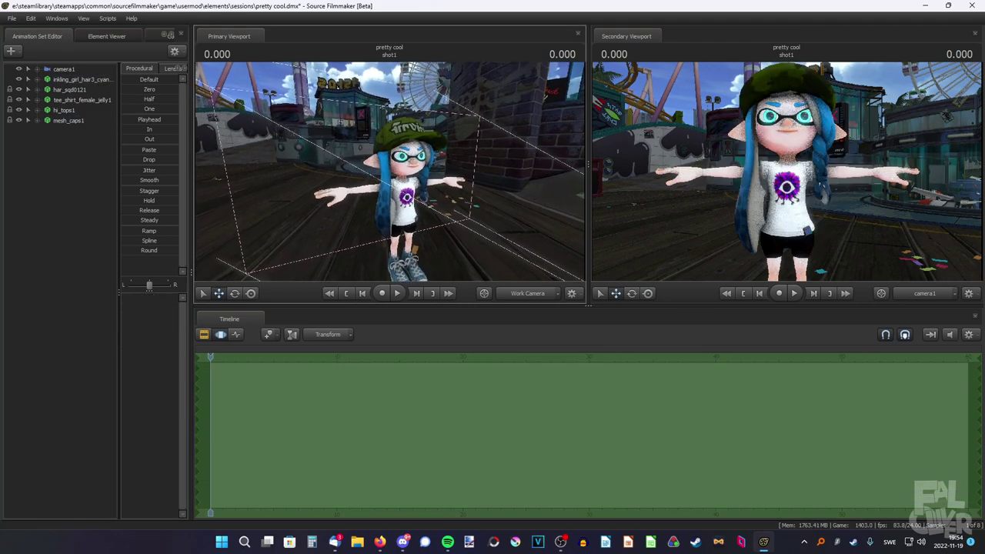
{"action": "key", "text": "s"}
{"action": "left_click_drag", "start_coordinate": [390, 172], "coordinate": [390, 163]}
{"action": "key", "text": "w"}
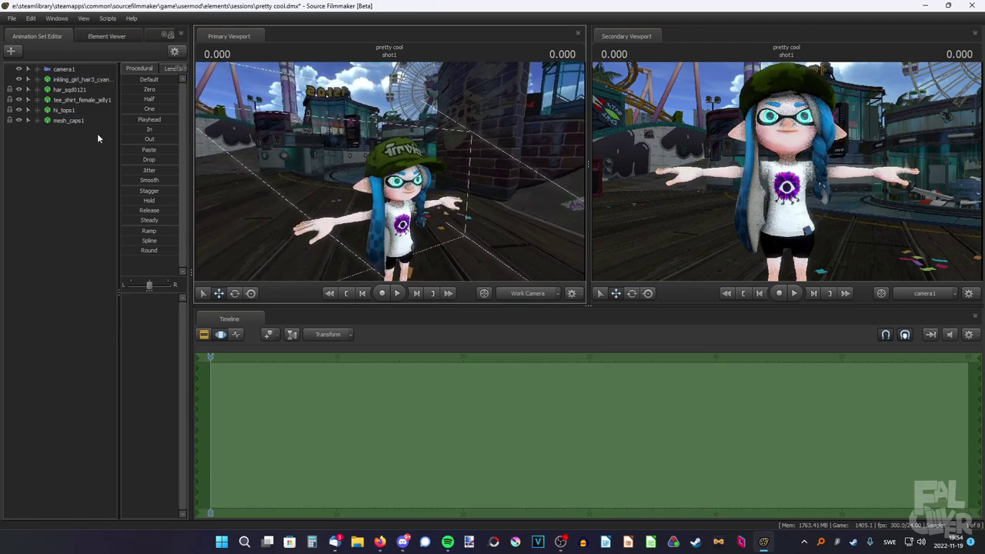
- Change the mesh_caps1 cap to skin 1, the pale cap with a navy brim
{"action": "right_click", "coordinate": [62, 119]}
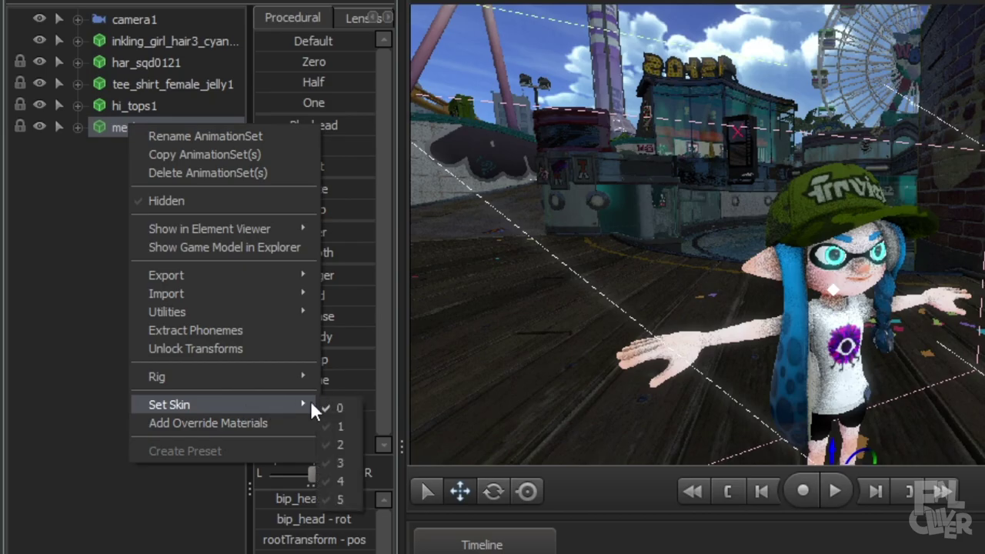
{"action": "left_click", "coordinate": [158, 262]}
{"action": "left_click_drag", "start_coordinate": [644, 160], "coordinate": [825, 244]}
{"action": "key", "text": "s"}
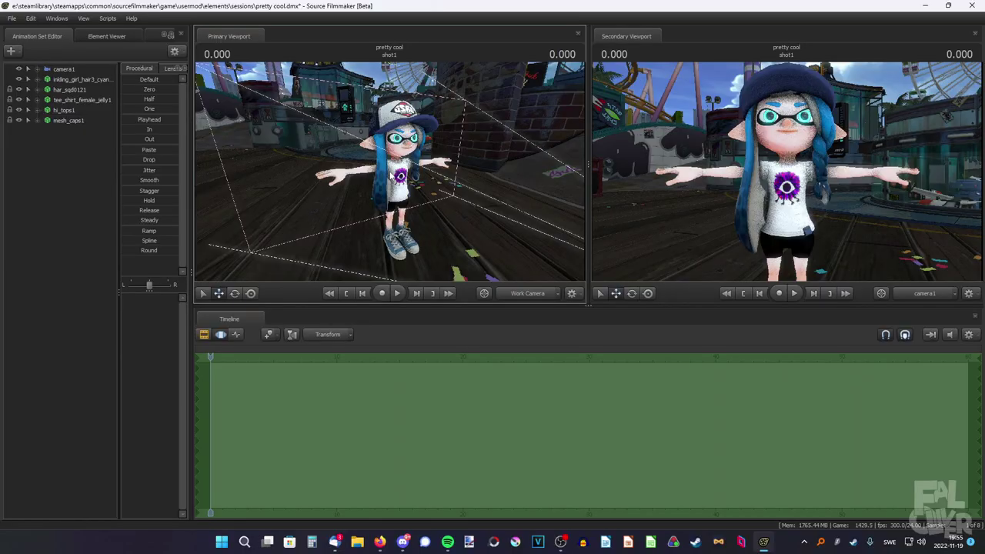
{"action": "key", "text": "w"}
{"action": "mouse_move", "coordinate": [390, 175]}
{"action": "left_mouse_down"}
{"action": "mouse_move", "coordinate": [400, 181]}
{"action": "mouse_move", "coordinate": [390, 172]}
{"action": "left_mouse_up"}
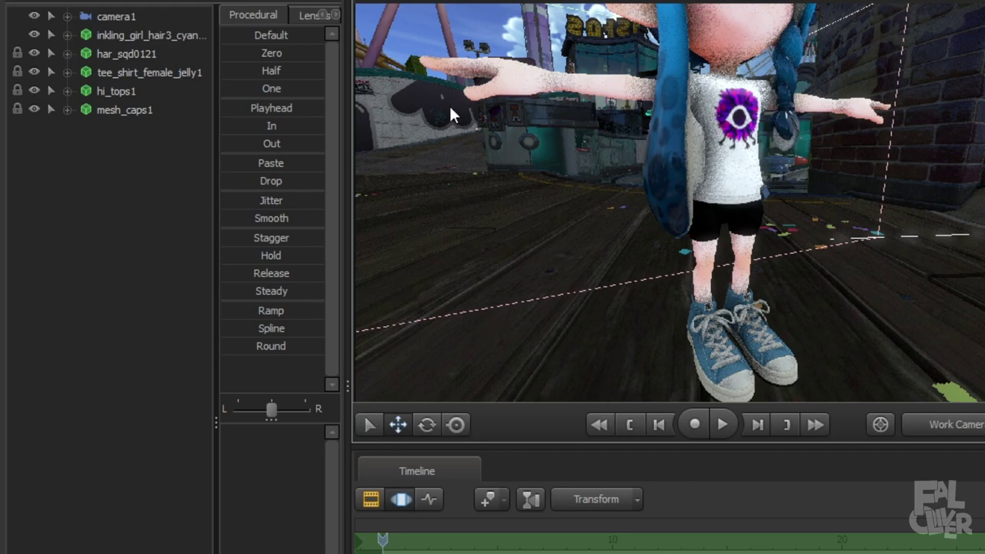
- Review the Pants body group options of the Inkling girl and examine her shorts from the side
{"action": "right_click", "coordinate": [129, 35]}
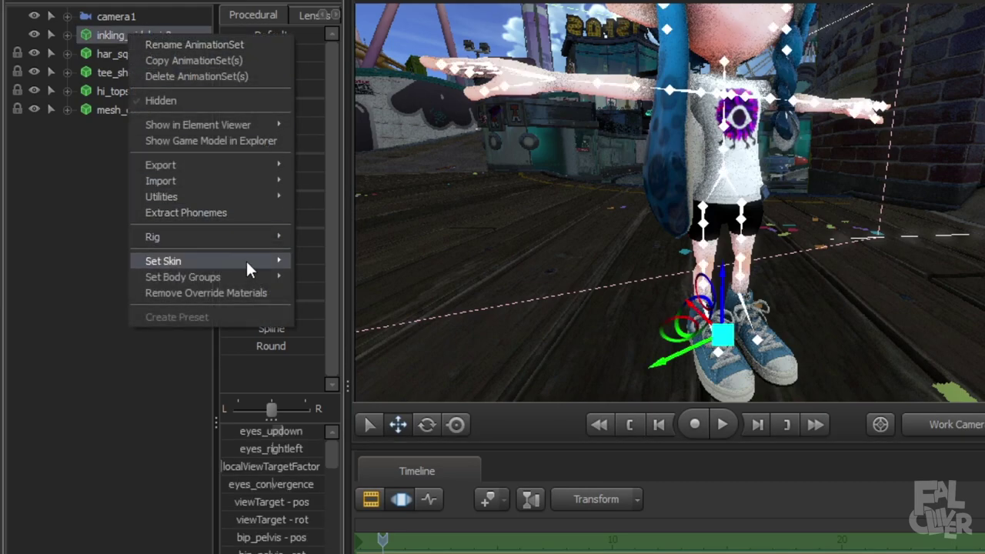
{"action": "mouse_move", "coordinate": [246, 277]}
{"action": "mouse_move", "coordinate": [342, 295]}
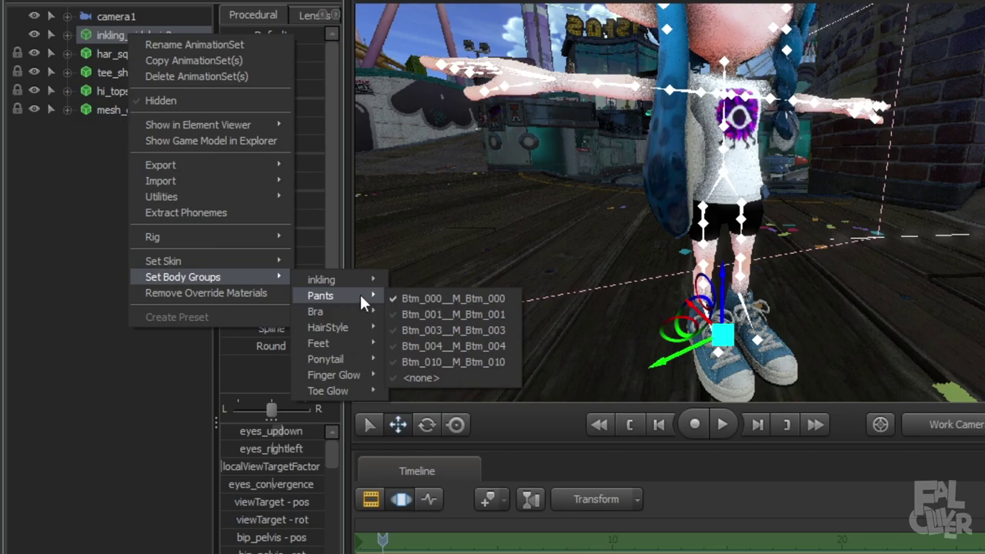
{"action": "left_click", "coordinate": [422, 329]}
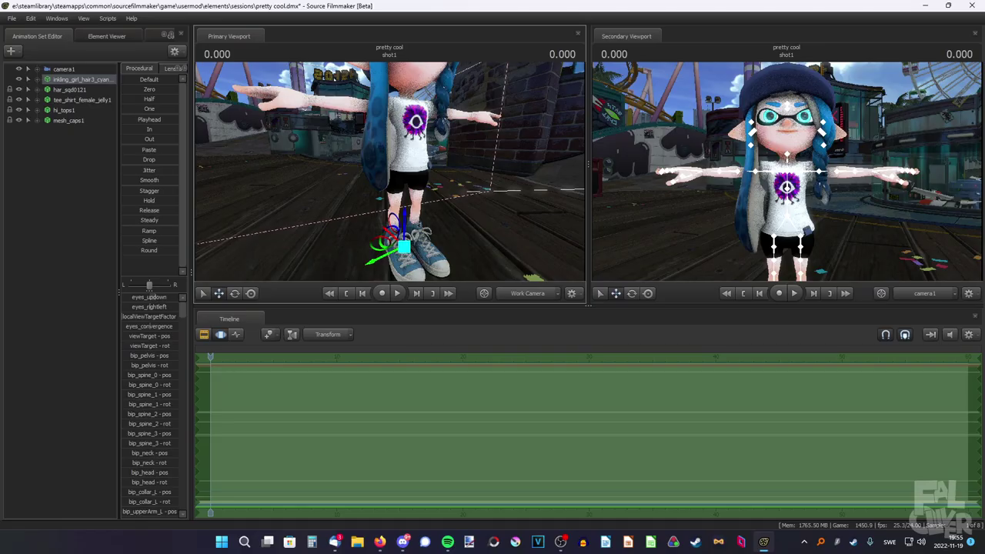
{"action": "mouse_move", "coordinate": [406, 169]}
{"action": "left_mouse_down"}
{"action": "mouse_move", "coordinate": [377, 170]}
{"action": "mouse_move", "coordinate": [407, 169]}
{"action": "left_mouse_up"}
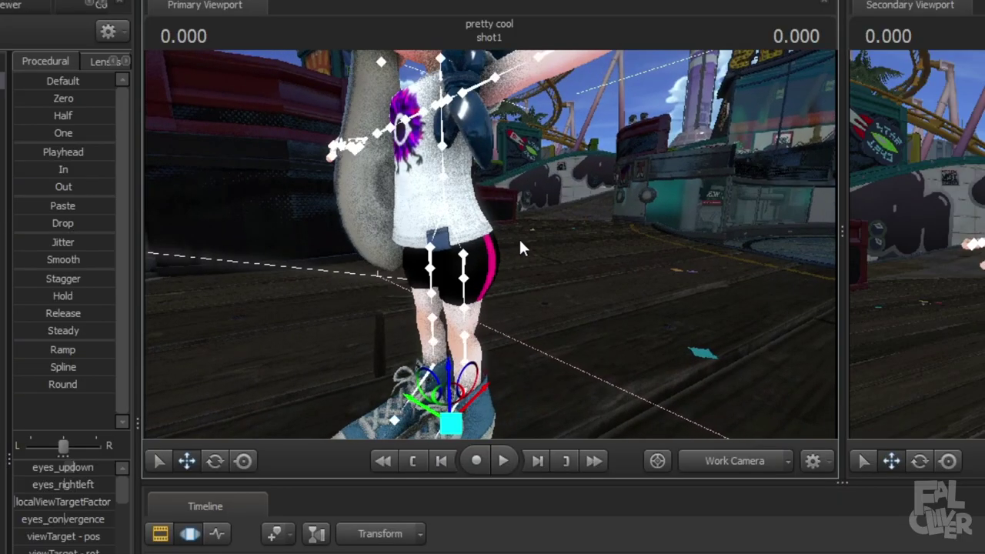
{"action": "mouse_move", "coordinate": [587, 291]}
{"action": "left_mouse_down"}
{"action": "mouse_move", "coordinate": [554, 291]}
{"action": "mouse_move", "coordinate": [608, 290]}
{"action": "mouse_move", "coordinate": [587, 291]}
{"action": "left_mouse_up"}
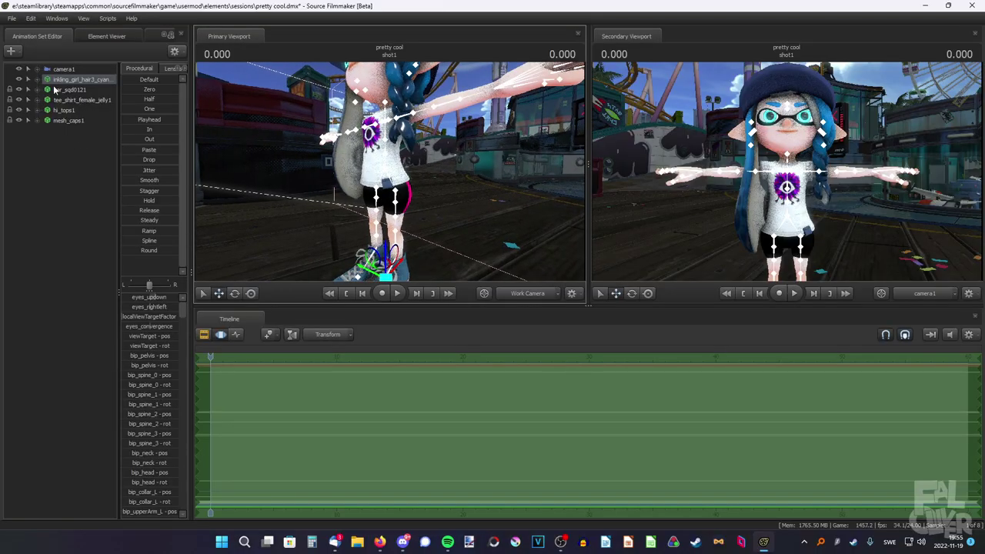
- Show the Inkling girl's model in the Element Viewer and expand its m_btm_000 material
{"action": "right_click", "coordinate": [55, 80]}
{"action": "mouse_move", "coordinate": [86, 128]}
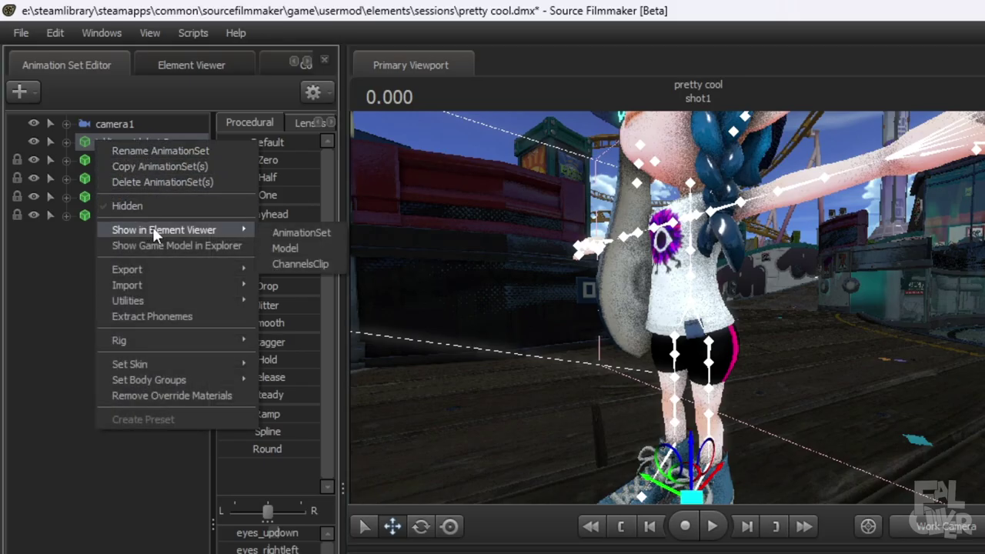
{"action": "left_click", "coordinate": [286, 247]}
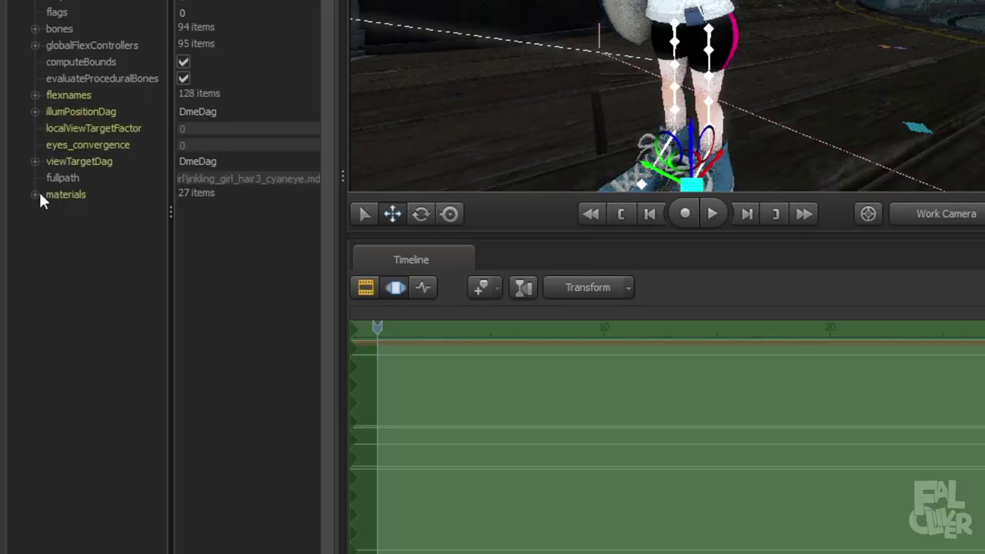
{"action": "left_click", "coordinate": [35, 195]}
{"action": "scroll", "coordinate": [46, 215], "scroll_direction": "down", "scroll_amount": 1}
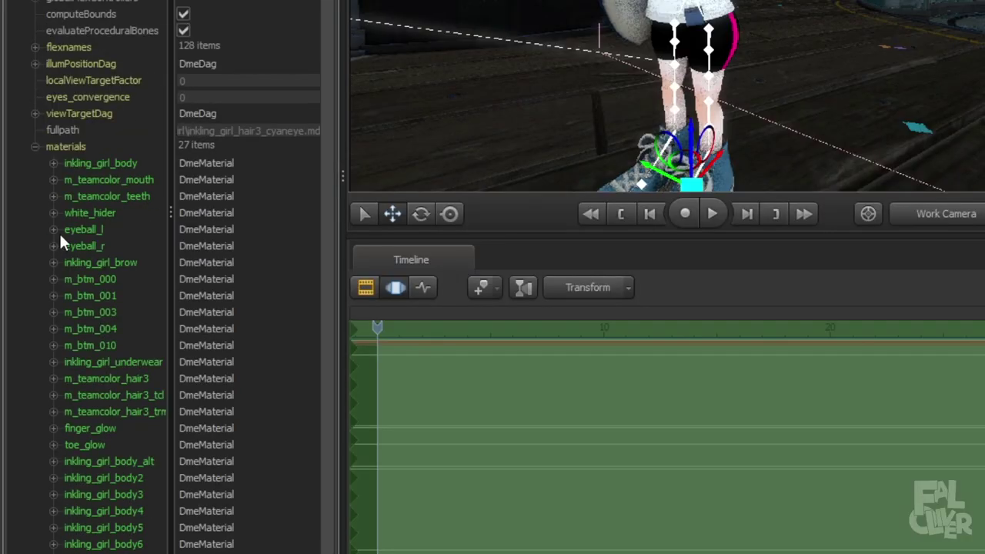
{"action": "left_click", "coordinate": [107, 345]}
{"action": "left_click", "coordinate": [89, 278], "text": "shift"}
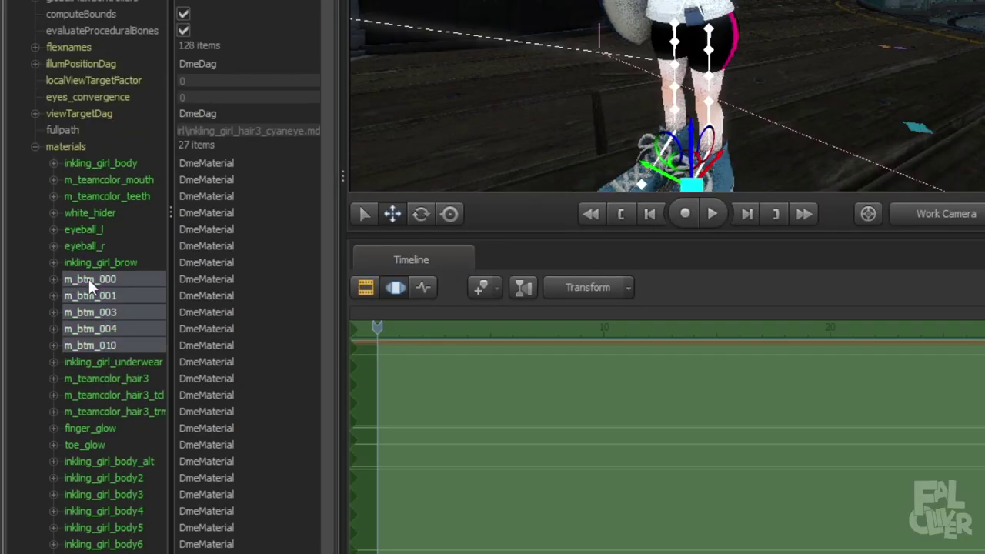
{"action": "left_click", "coordinate": [88, 278]}
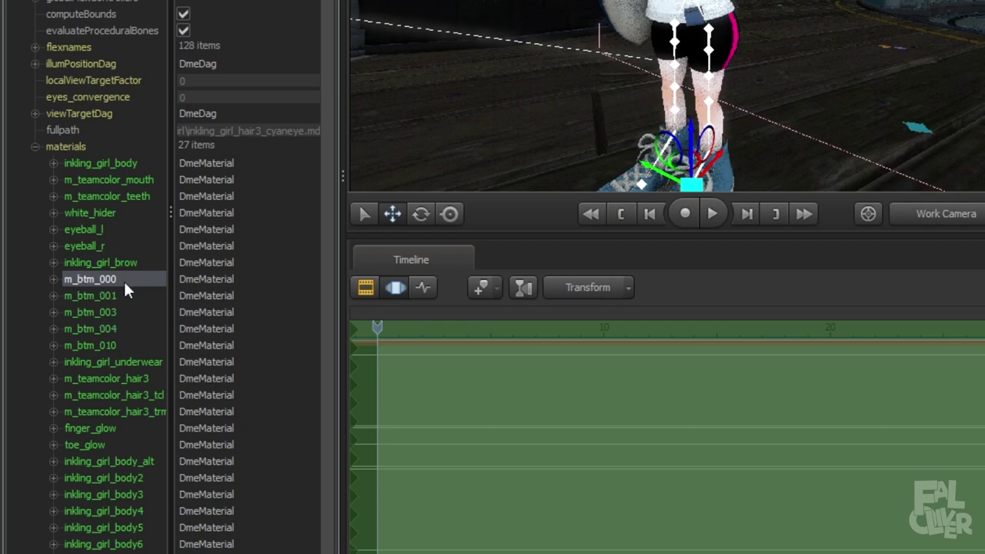
{"action": "left_click", "coordinate": [52, 279]}
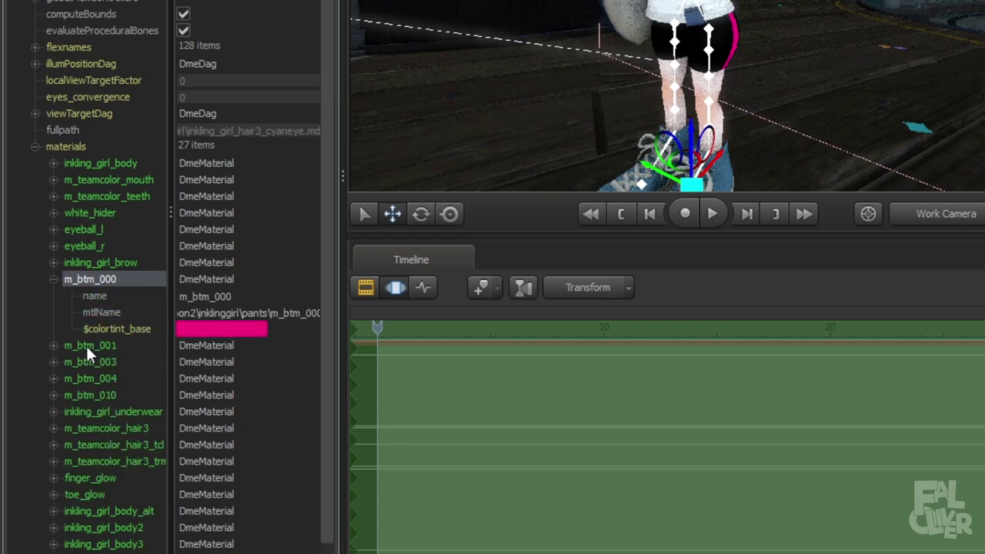
- Set the $colortint_base of the m_btm_000 shorts material to blue, RGB 8, 124, 197
{"action": "left_click", "coordinate": [193, 329]}
{"action": "left_click", "coordinate": [431, 437]}
{"action": "left_click_drag", "start_coordinate": [431, 436], "coordinate": [433, 435]}
{"action": "left_click_drag", "start_coordinate": [395, 444], "coordinate": [379, 449]}
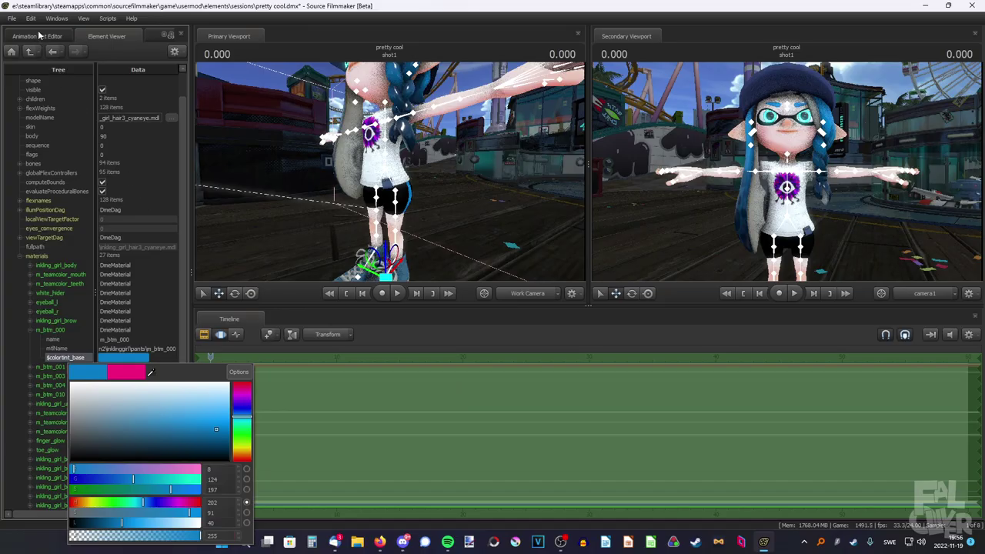
- Return to the animation sets and set the Inkling girl's skin to 2
{"action": "left_click", "coordinate": [38, 35]}
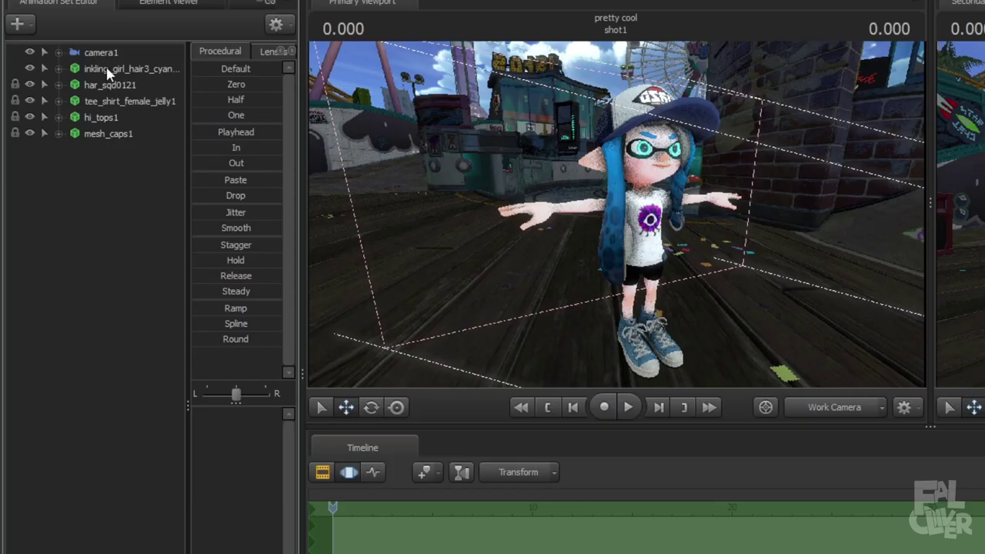
{"action": "right_click", "coordinate": [108, 73]}
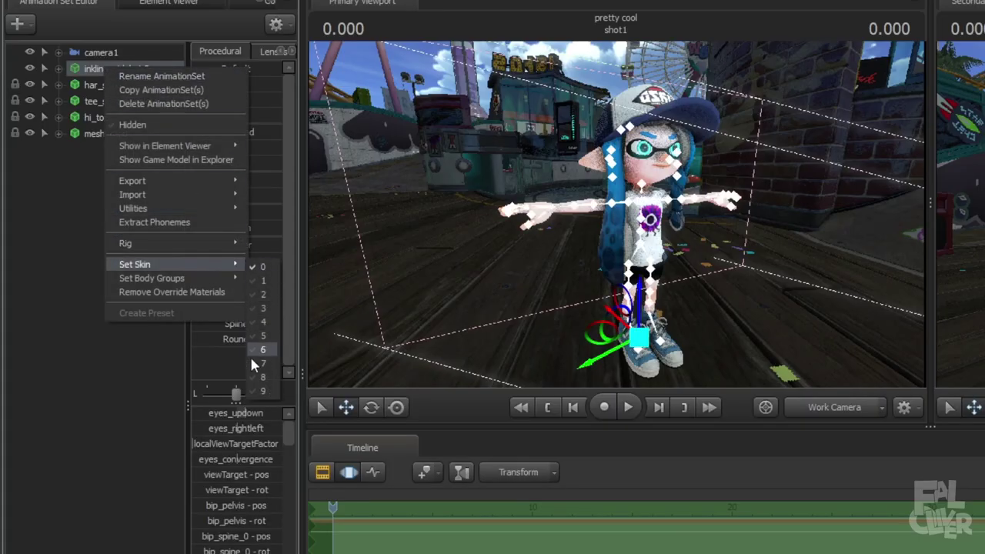
{"action": "mouse_move", "coordinate": [231, 243]}
{"action": "mouse_move", "coordinate": [234, 265]}
{"action": "left_click", "coordinate": [264, 297]}
{"action": "left_click_drag", "start_coordinate": [389, 172], "coordinate": [391, 175]}
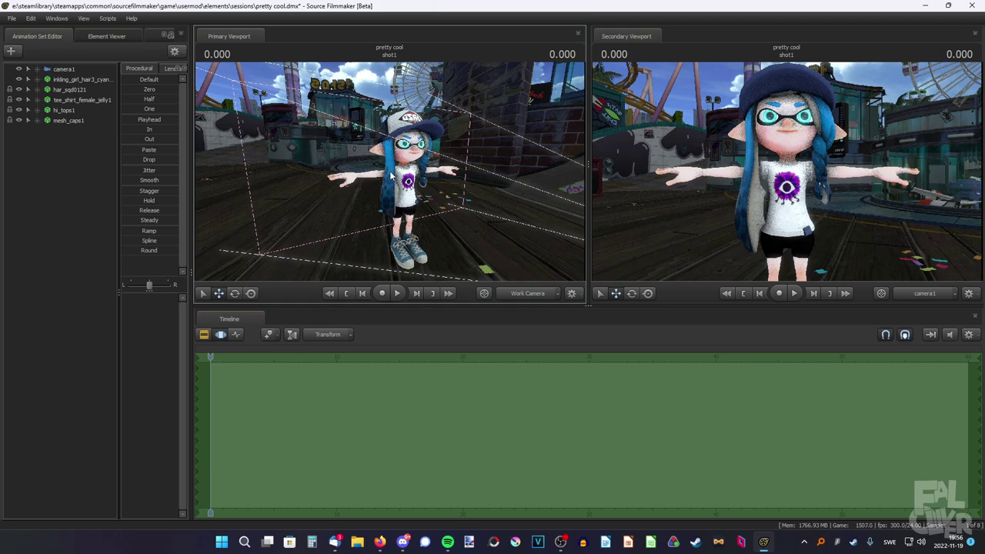
- Save the current session
{"action": "left_click", "coordinate": [391, 175]}
{"action": "key", "text": "ctrl+s"}
{"action": "left_click", "coordinate": [11, 18]}
{"action": "left_click", "coordinate": [31, 46]}
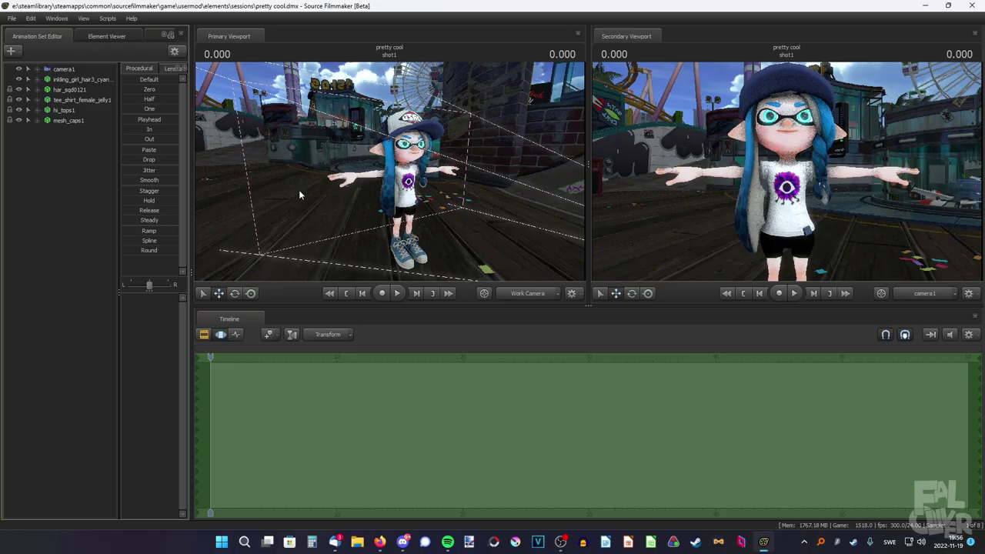
- Disable lighting in the primary viewport and look over the dressed character
{"action": "left_click_drag", "start_coordinate": [301, 194], "coordinate": [378, 166]}
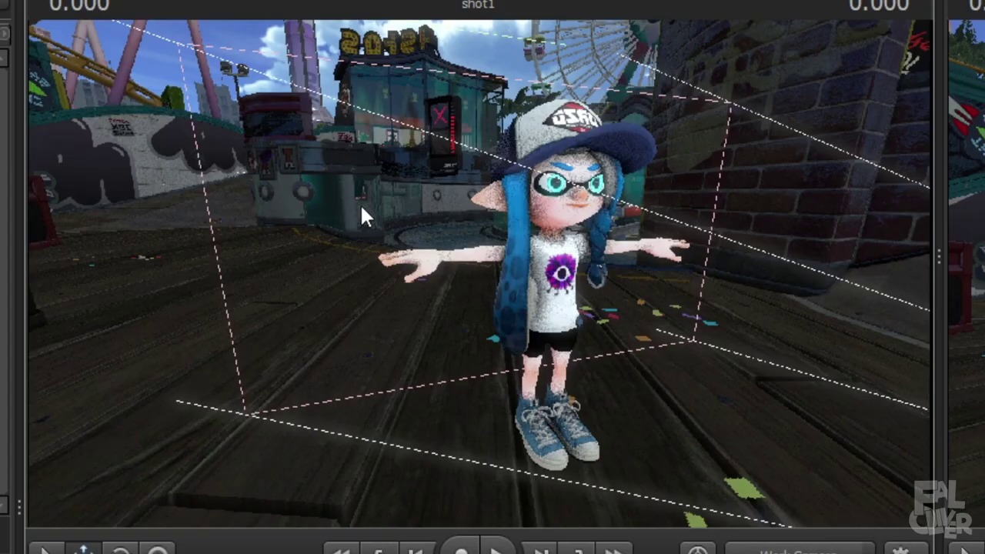
{"action": "right_click", "coordinate": [337, 137]}
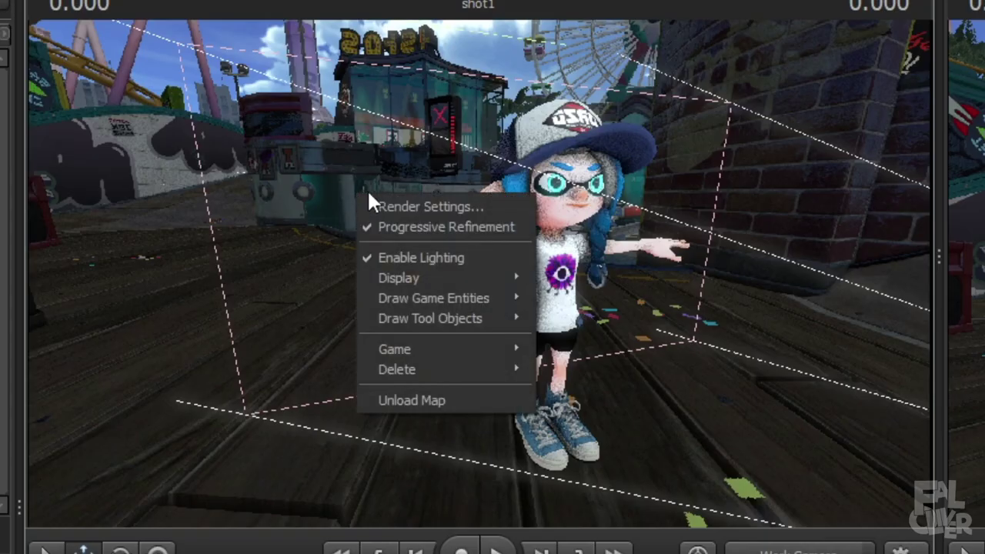
{"action": "left_click", "coordinate": [406, 254]}
{"action": "left_click_drag", "start_coordinate": [324, 267], "coordinate": [326, 266]}
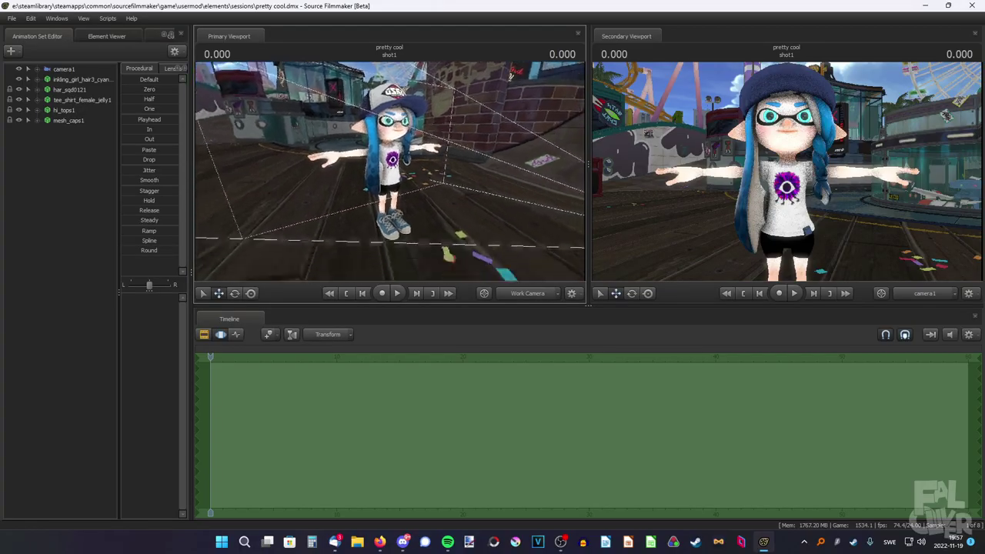
{"action": "mouse_move", "coordinate": [343, 151]}
{"action": "left_mouse_down"}
{"action": "mouse_move", "coordinate": [362, 163]}
{"action": "mouse_move", "coordinate": [343, 151]}
{"action": "left_mouse_up"}
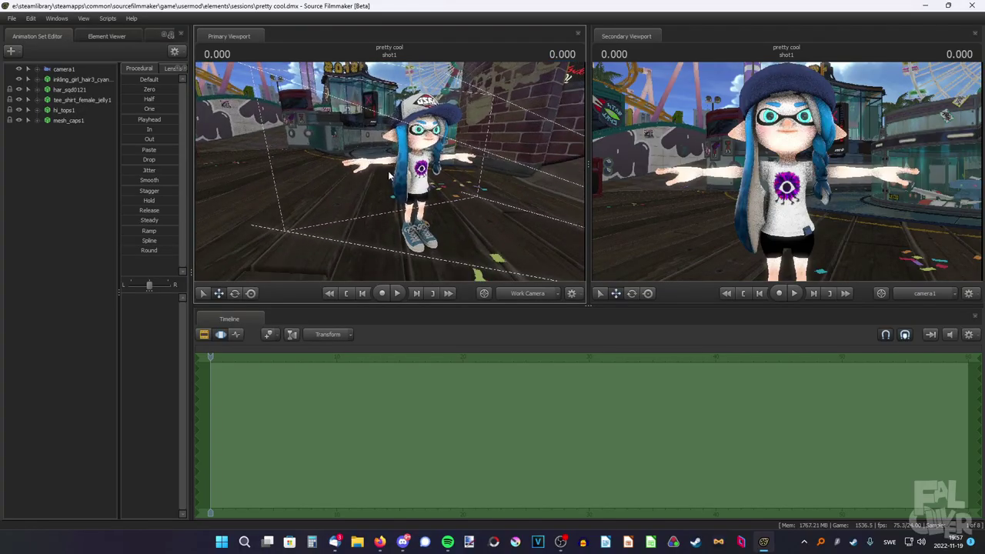